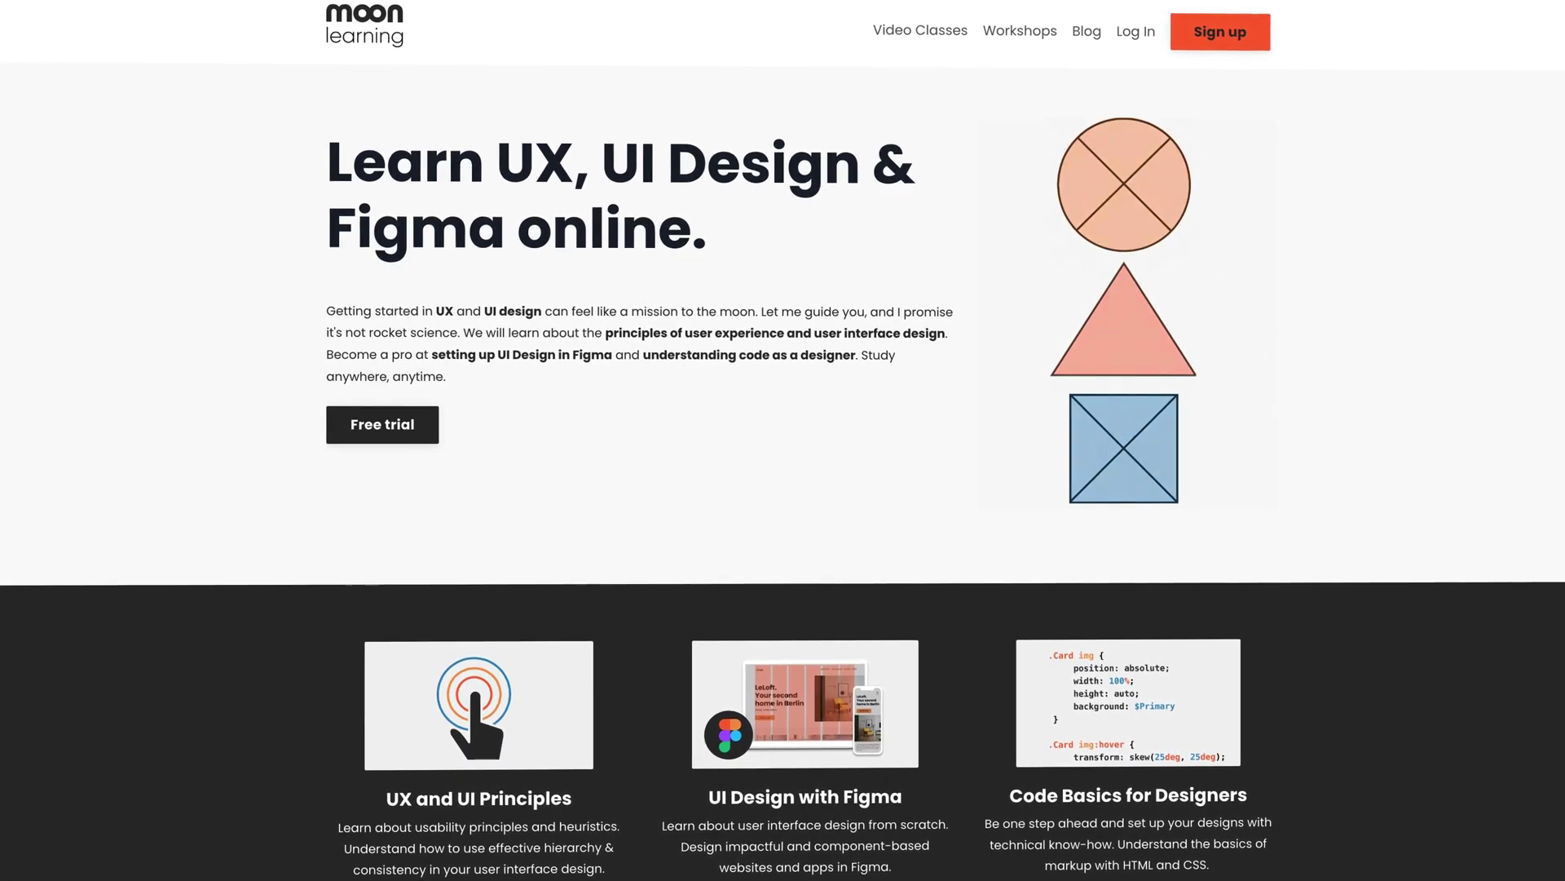
- Open the Deep Dive: Components & Variants in Figma course page from Video Classes
{"action": "left_click", "coordinate": [939, 30]}
{"action": "scroll", "coordinate": [989, 323], "scroll_direction": "down", "scroll_amount": 10}
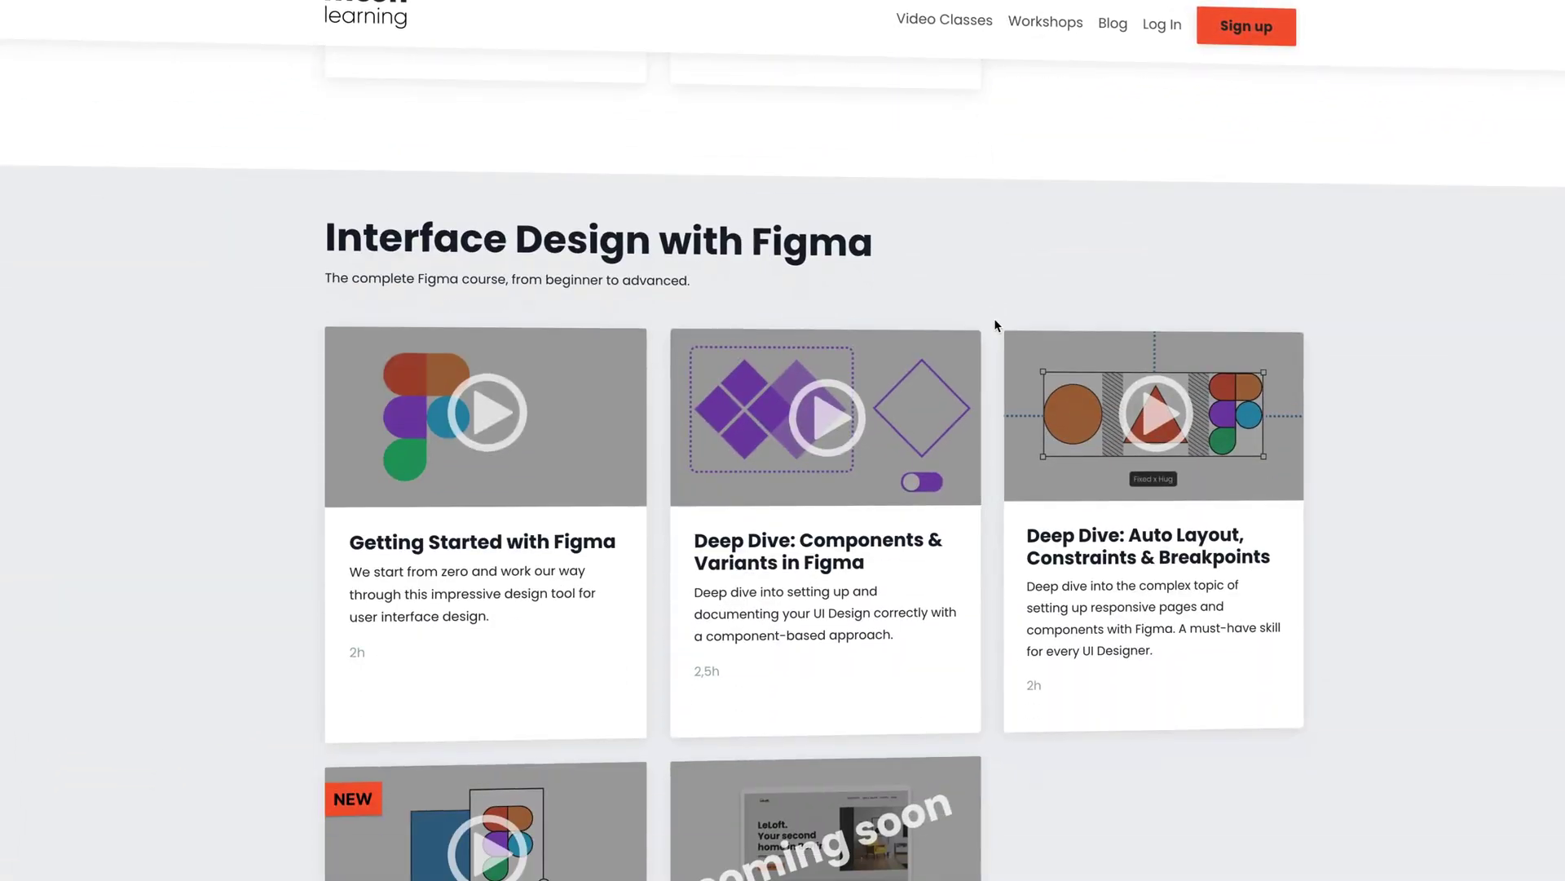
{"action": "scroll", "coordinate": [997, 318], "scroll_direction": "down", "scroll_amount": 14}
{"action": "scroll", "coordinate": [1005, 318], "scroll_direction": "up", "scroll_amount": 8}
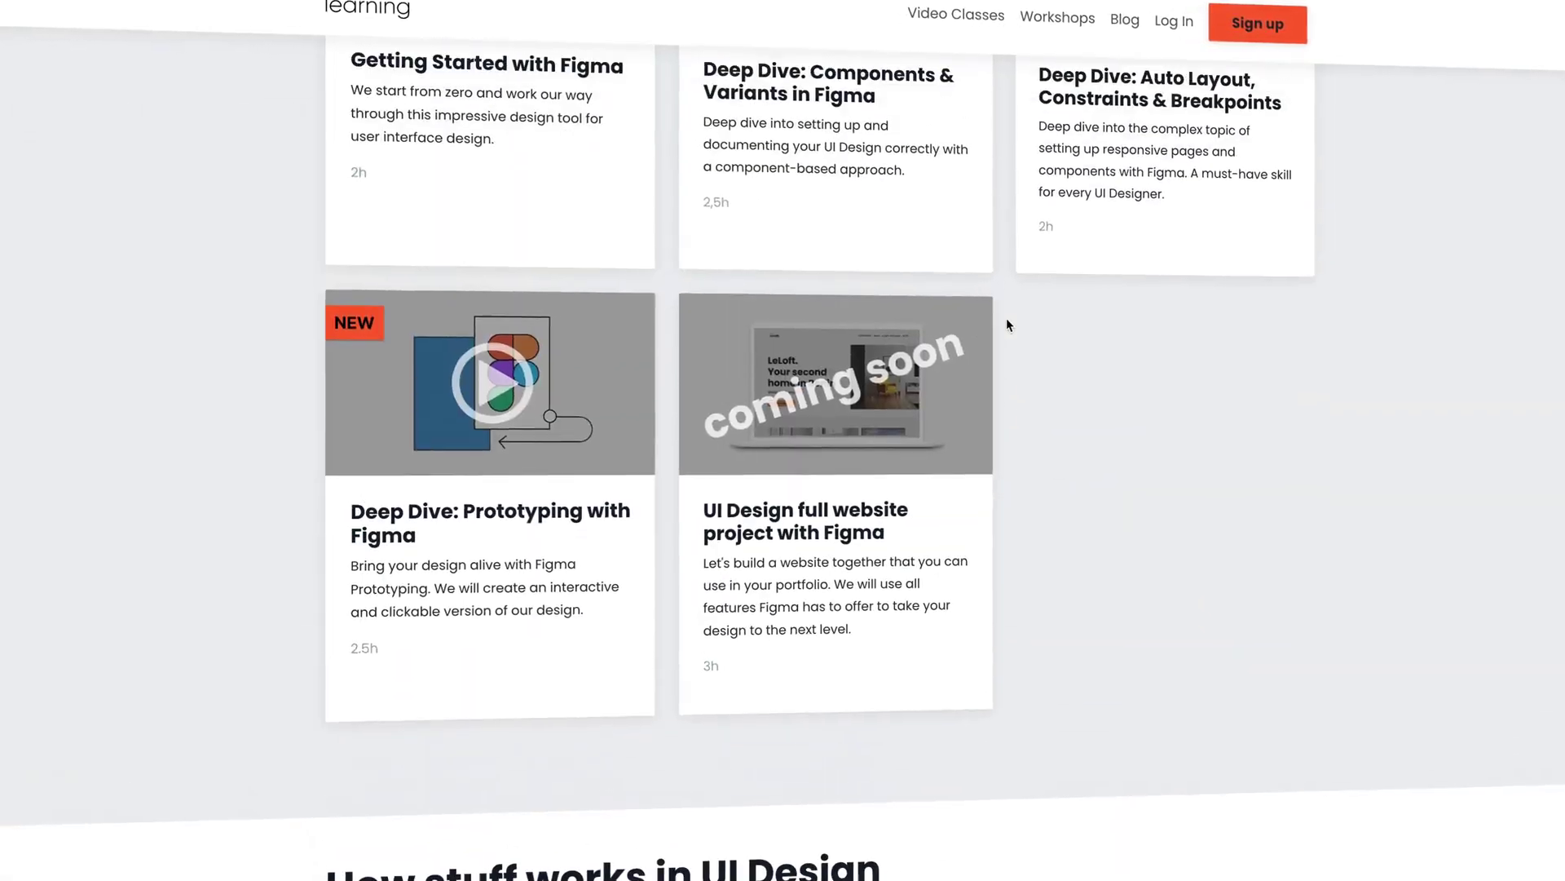
{"action": "scroll", "coordinate": [1003, 321], "scroll_direction": "up", "scroll_amount": 3}
{"action": "left_click", "coordinate": [856, 280]}
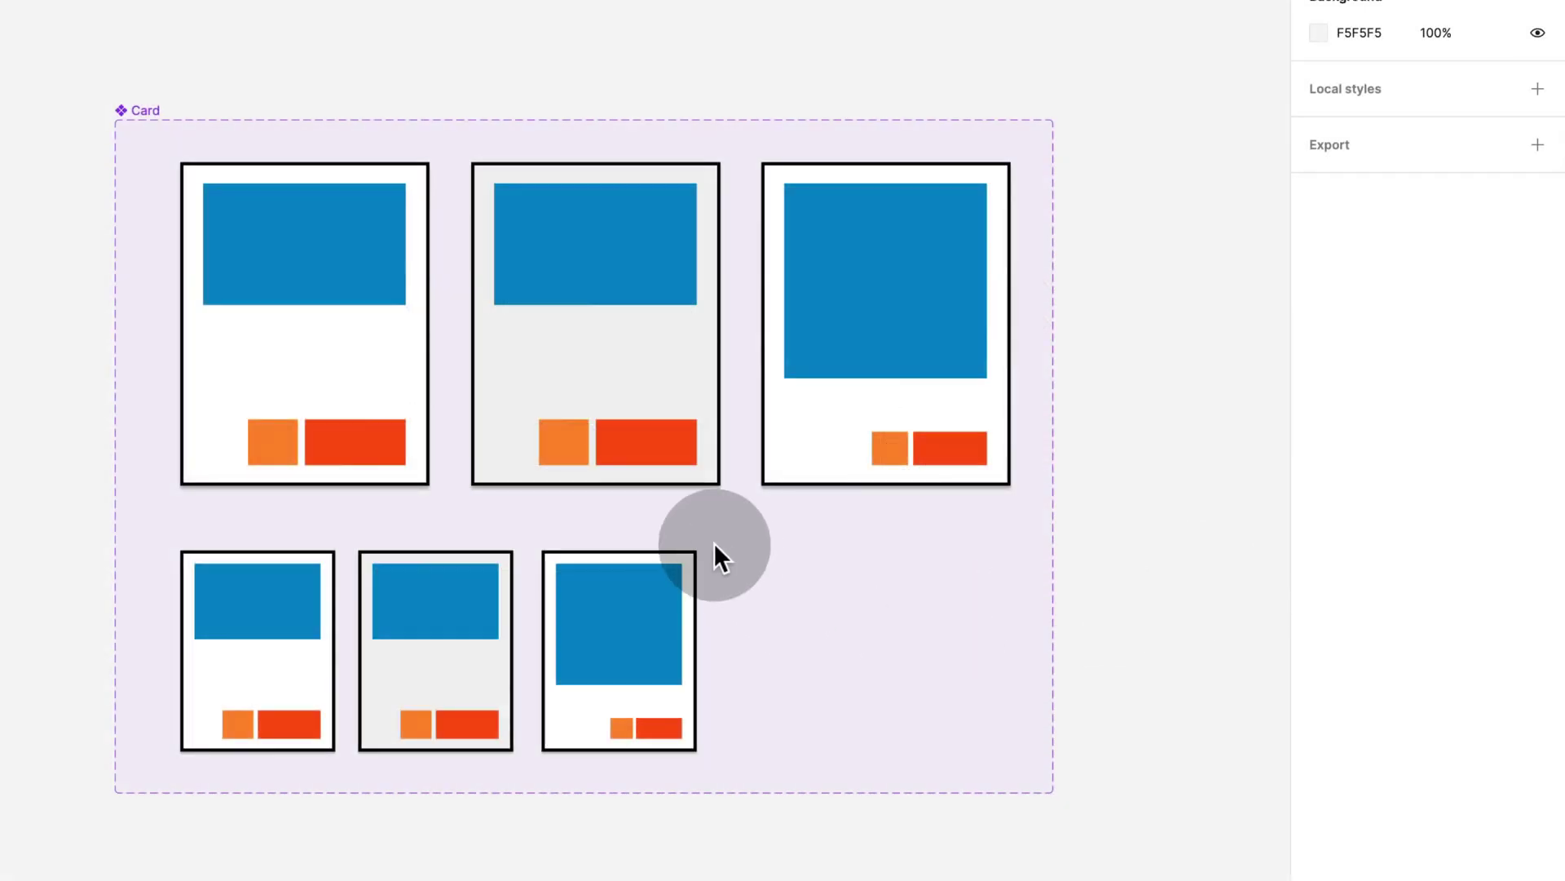
- Give the matching red rectangles in all six Card variants a corner radius of 40
{"action": "left_click", "coordinate": [667, 447]}
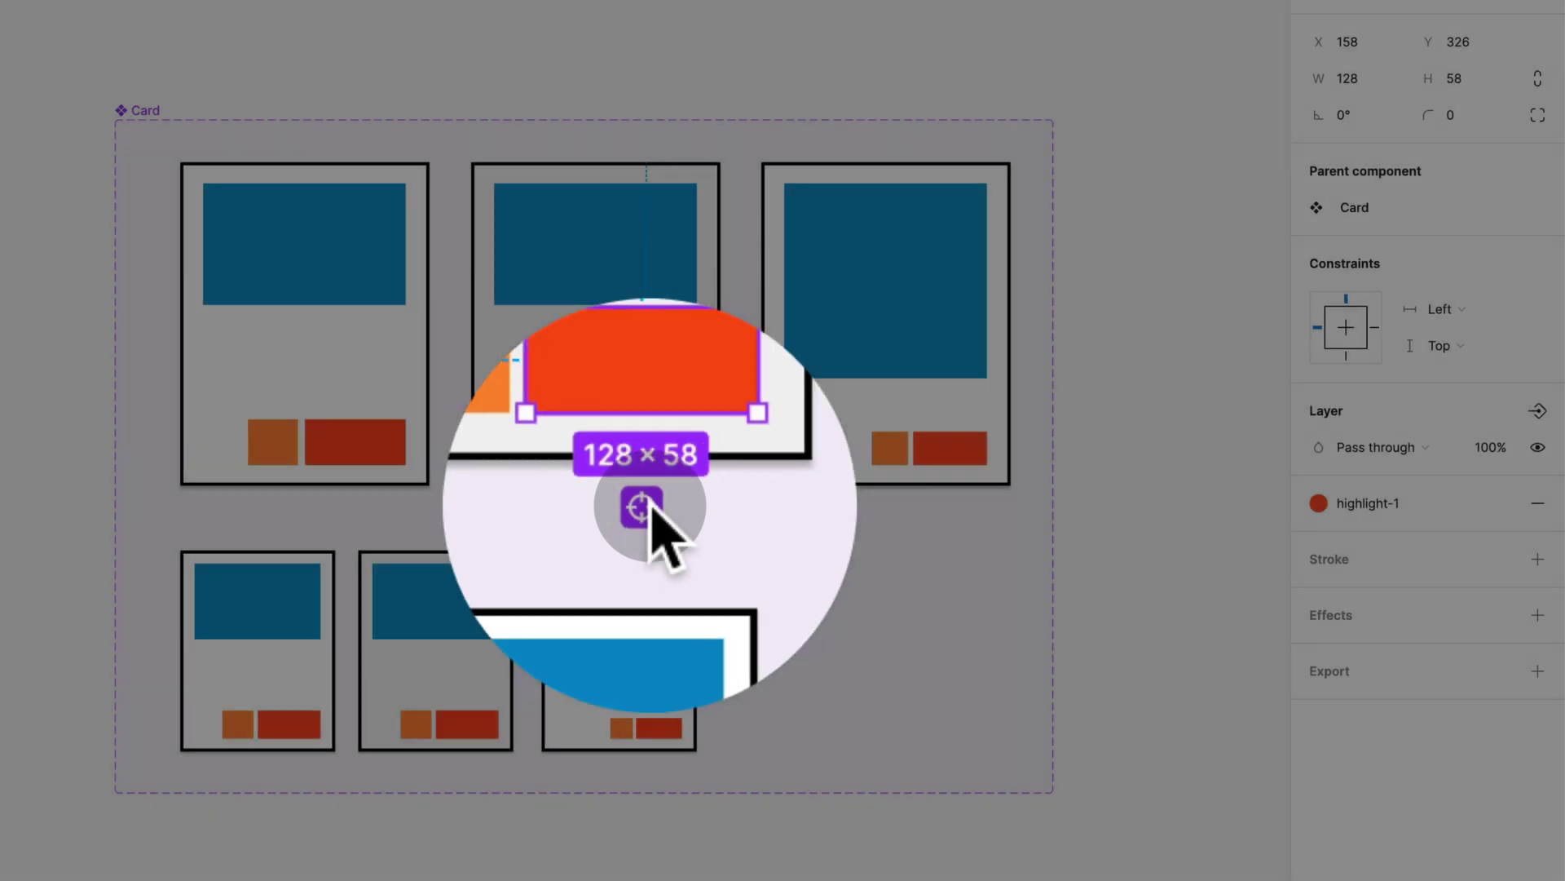
{"action": "left_click", "coordinate": [650, 505]}
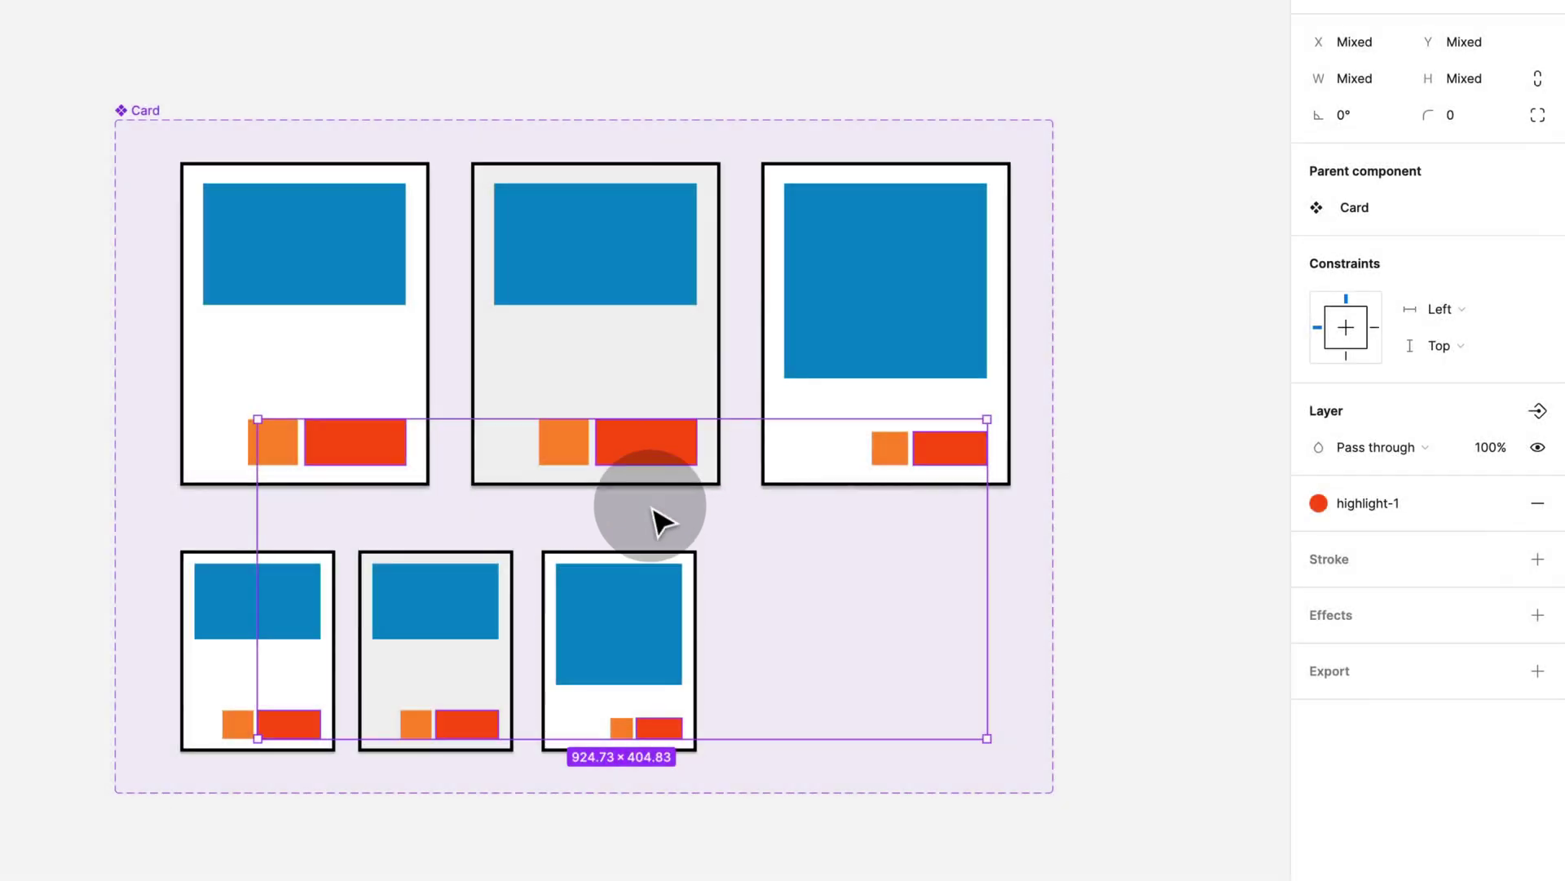
{"action": "left_click", "coordinate": [1459, 114]}
{"action": "type", "text": "40"}
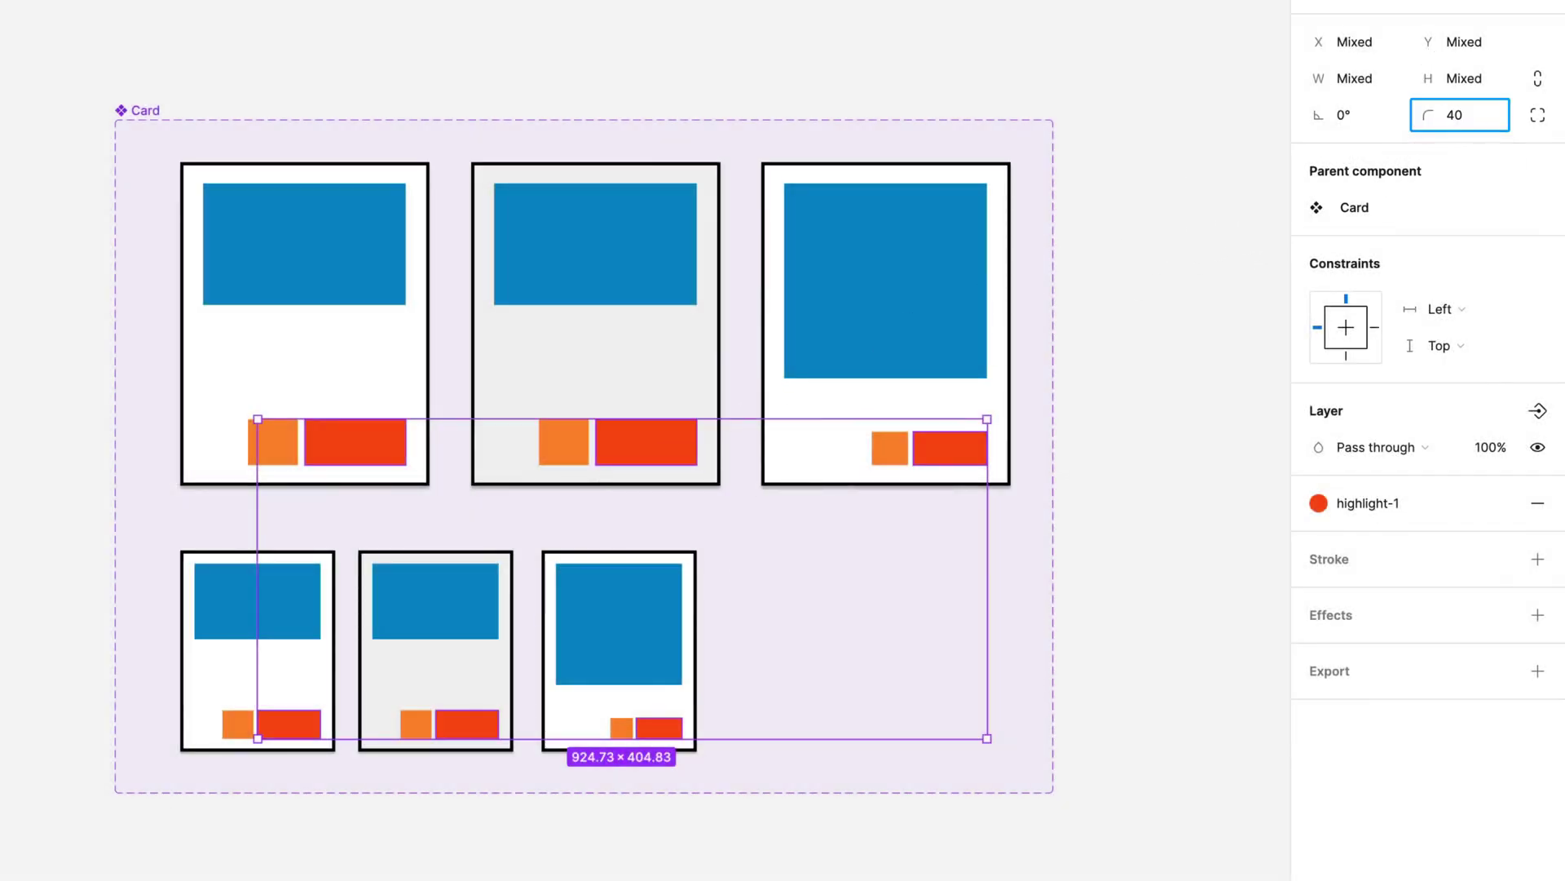
{"action": "key", "text": "Return"}
- Select all matching blue rectangles, nudge them up a big step, then clear the selection
{"action": "left_click", "coordinate": [937, 293]}
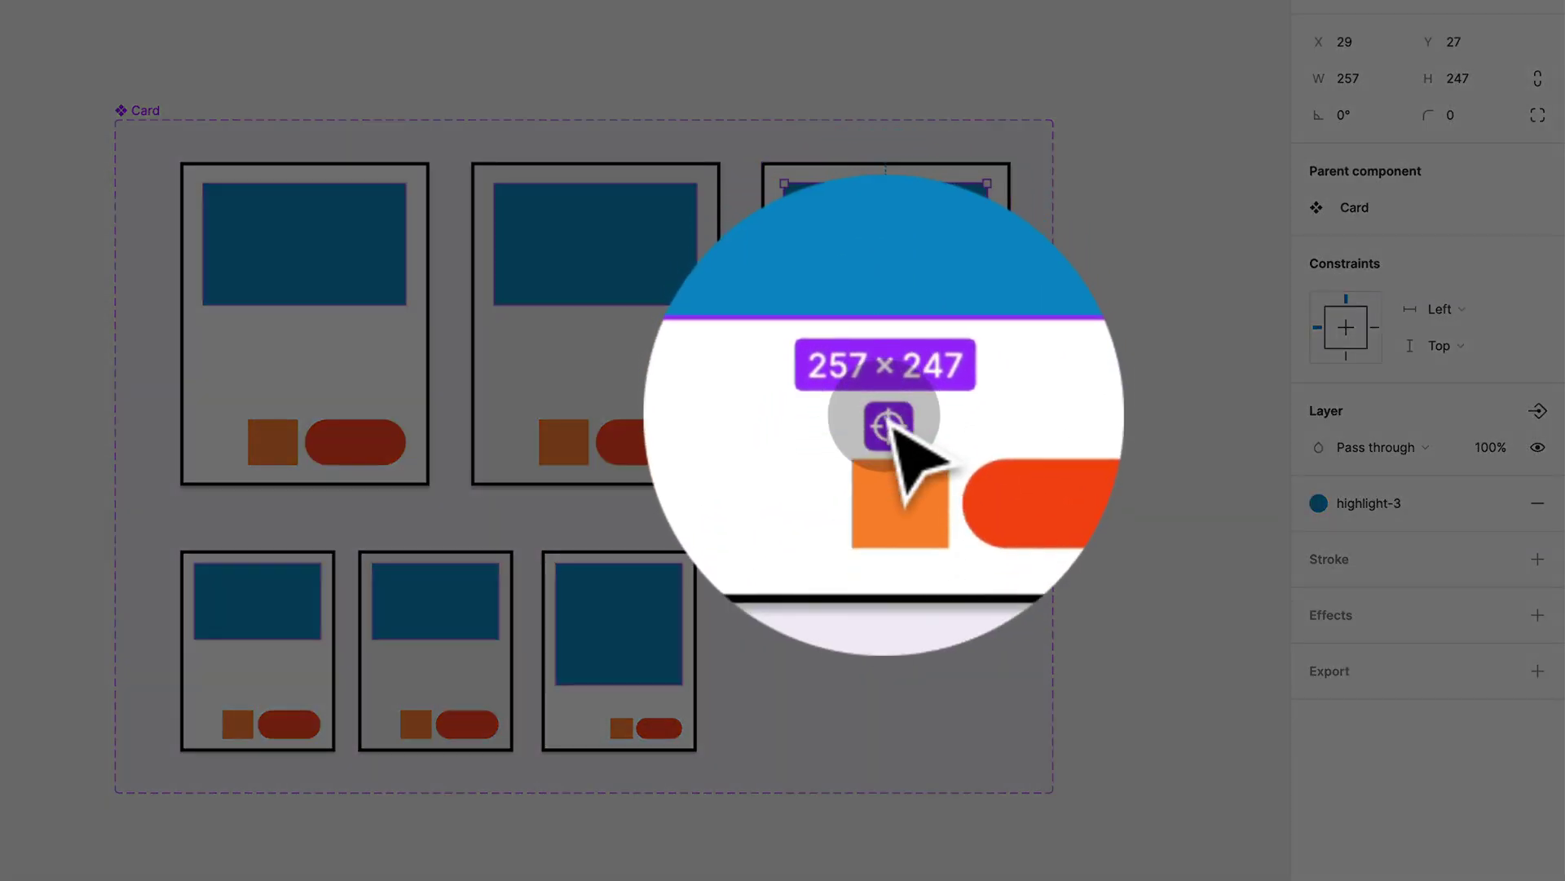
{"action": "left_click", "coordinate": [888, 412]}
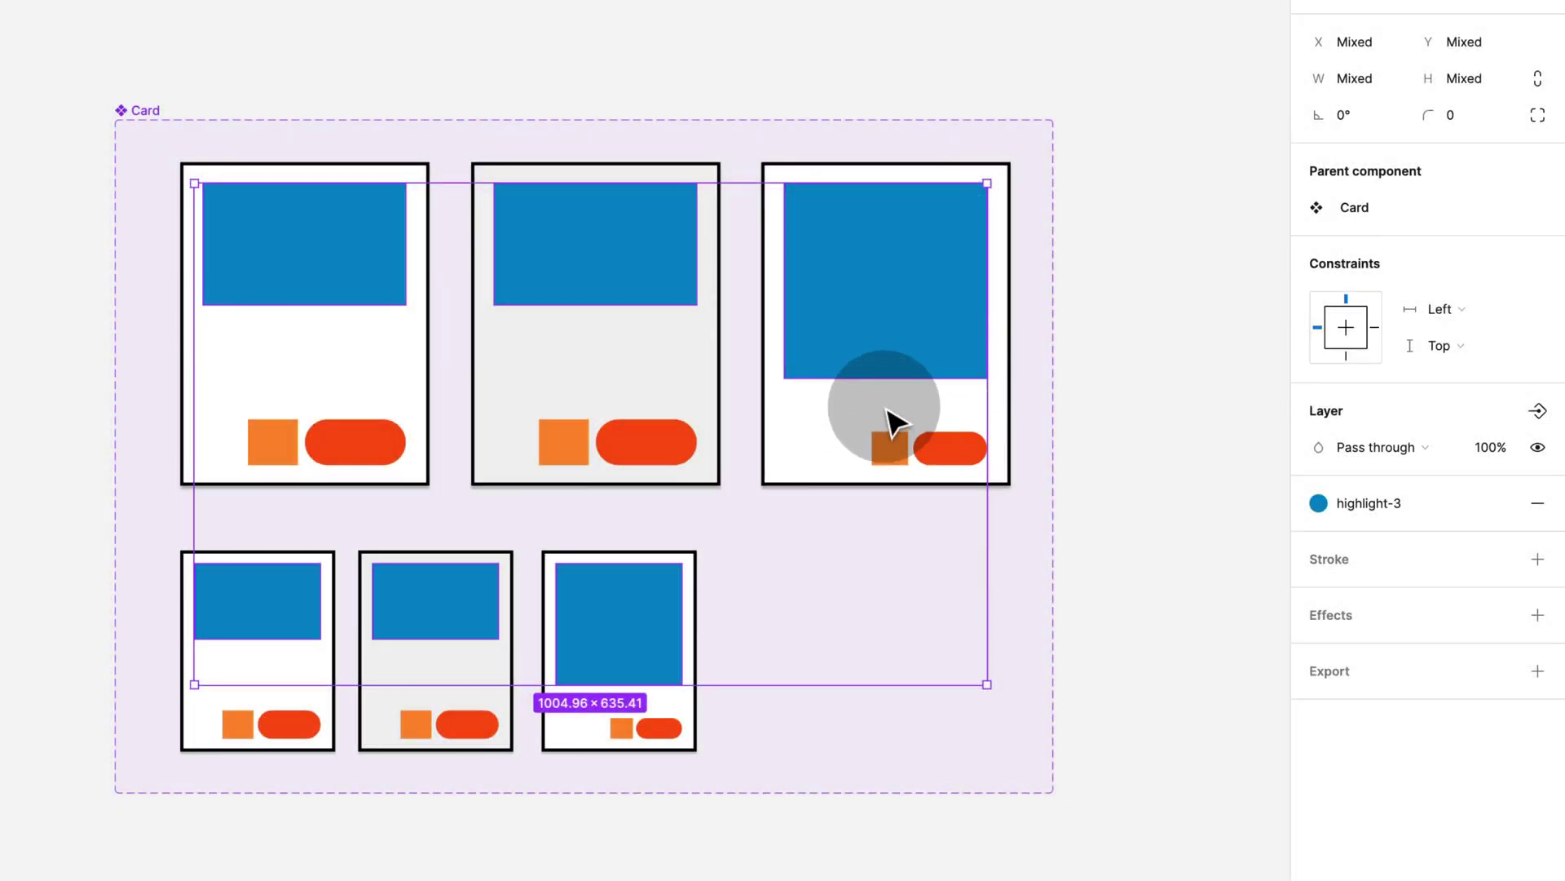
{"action": "key", "text": "shift+Up"}
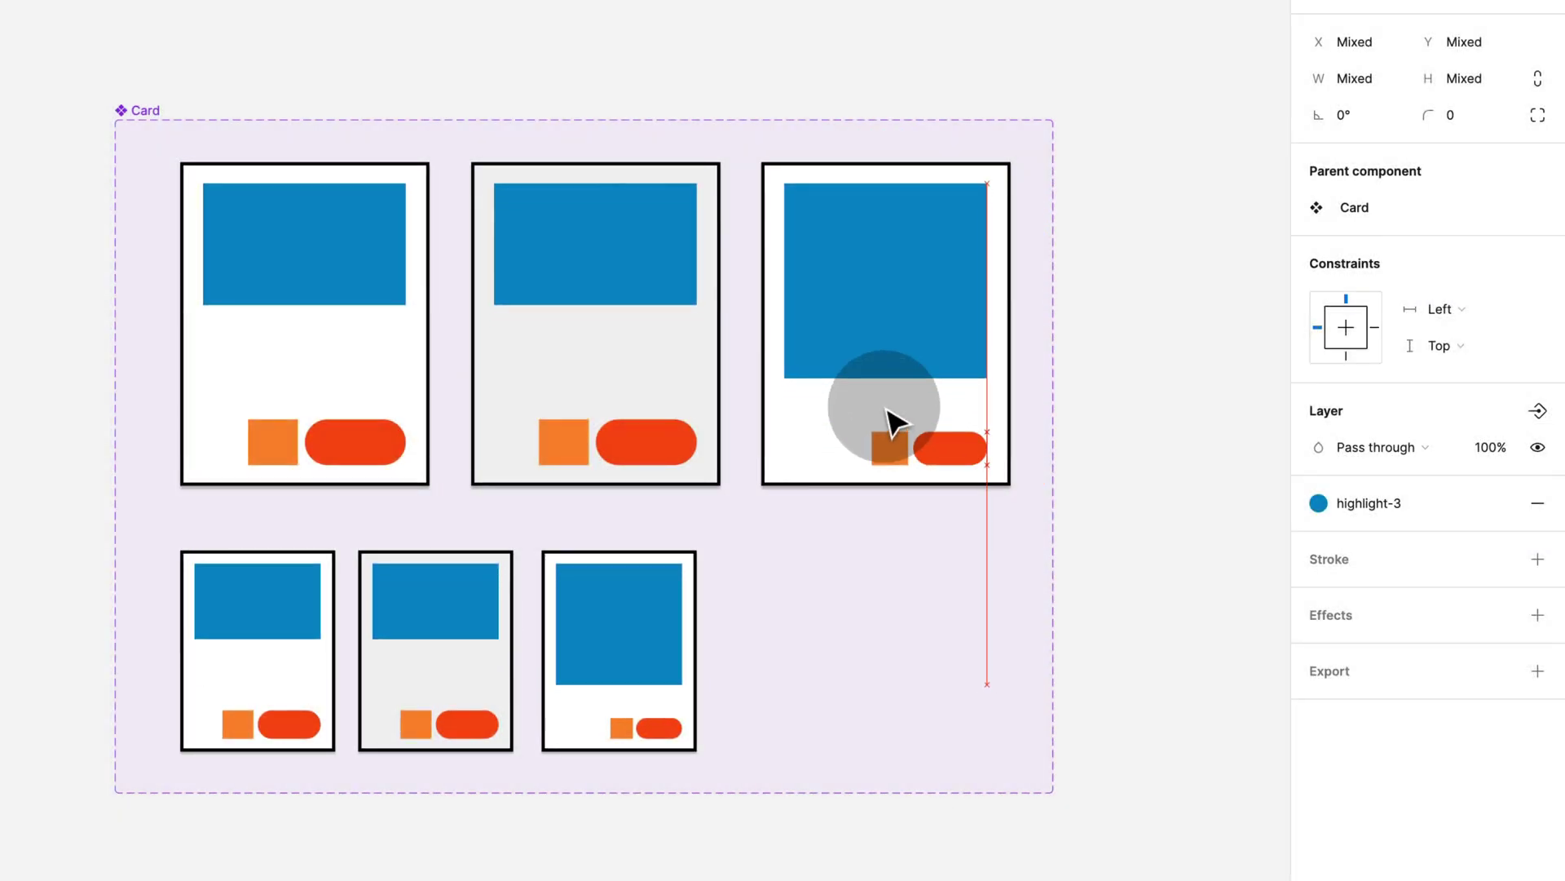
{"action": "left_click", "coordinate": [1109, 416]}
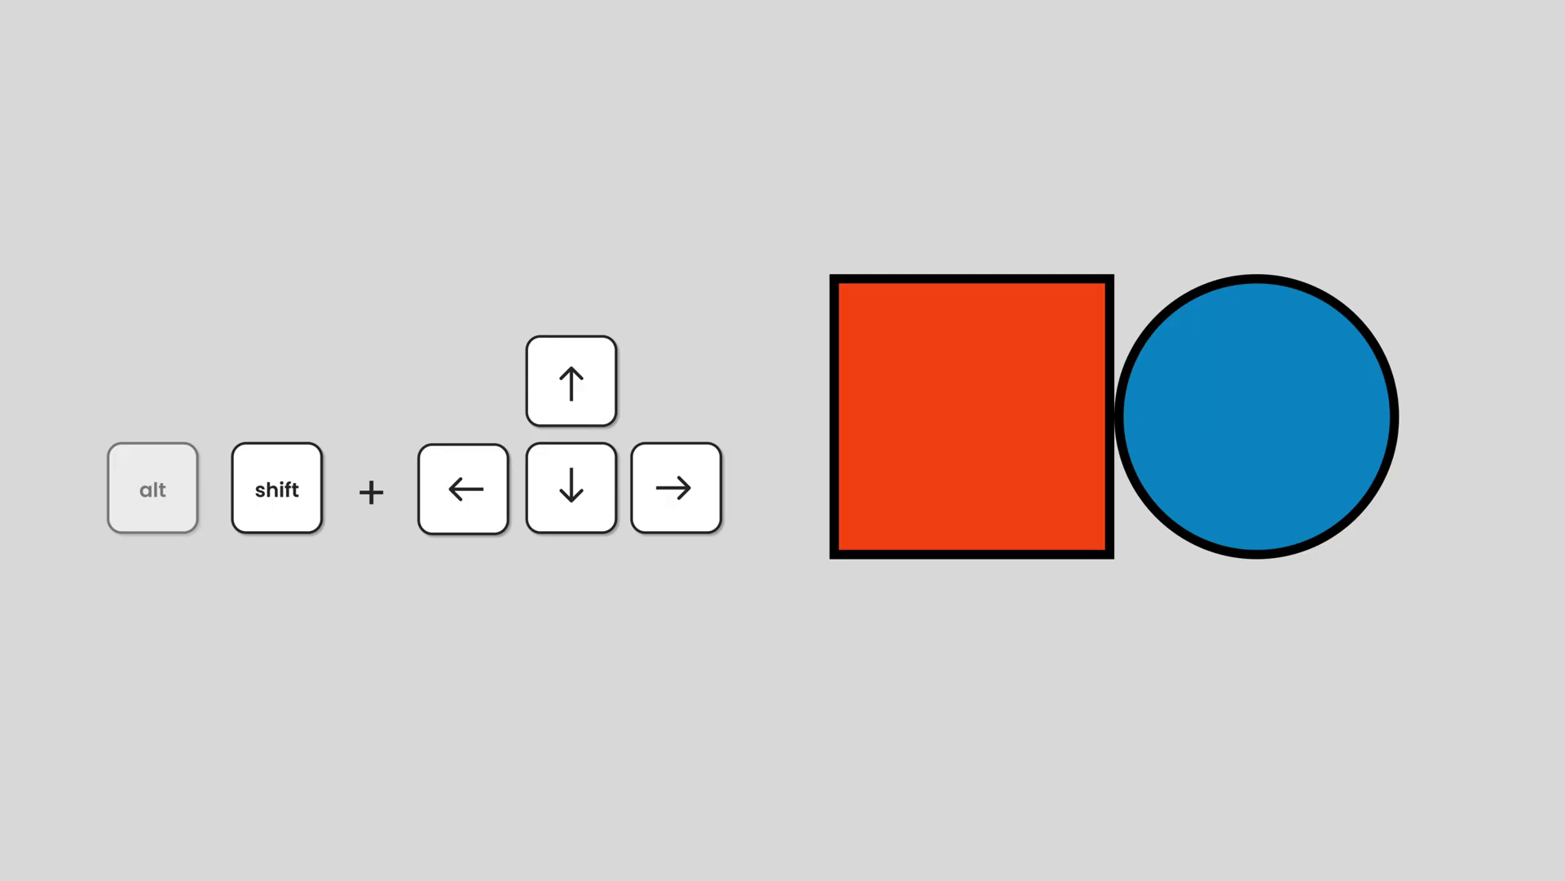
- Nudge the blue circle right of the red square, measuring the gap with Alt
{"action": "left_click", "coordinate": [1263, 441]}
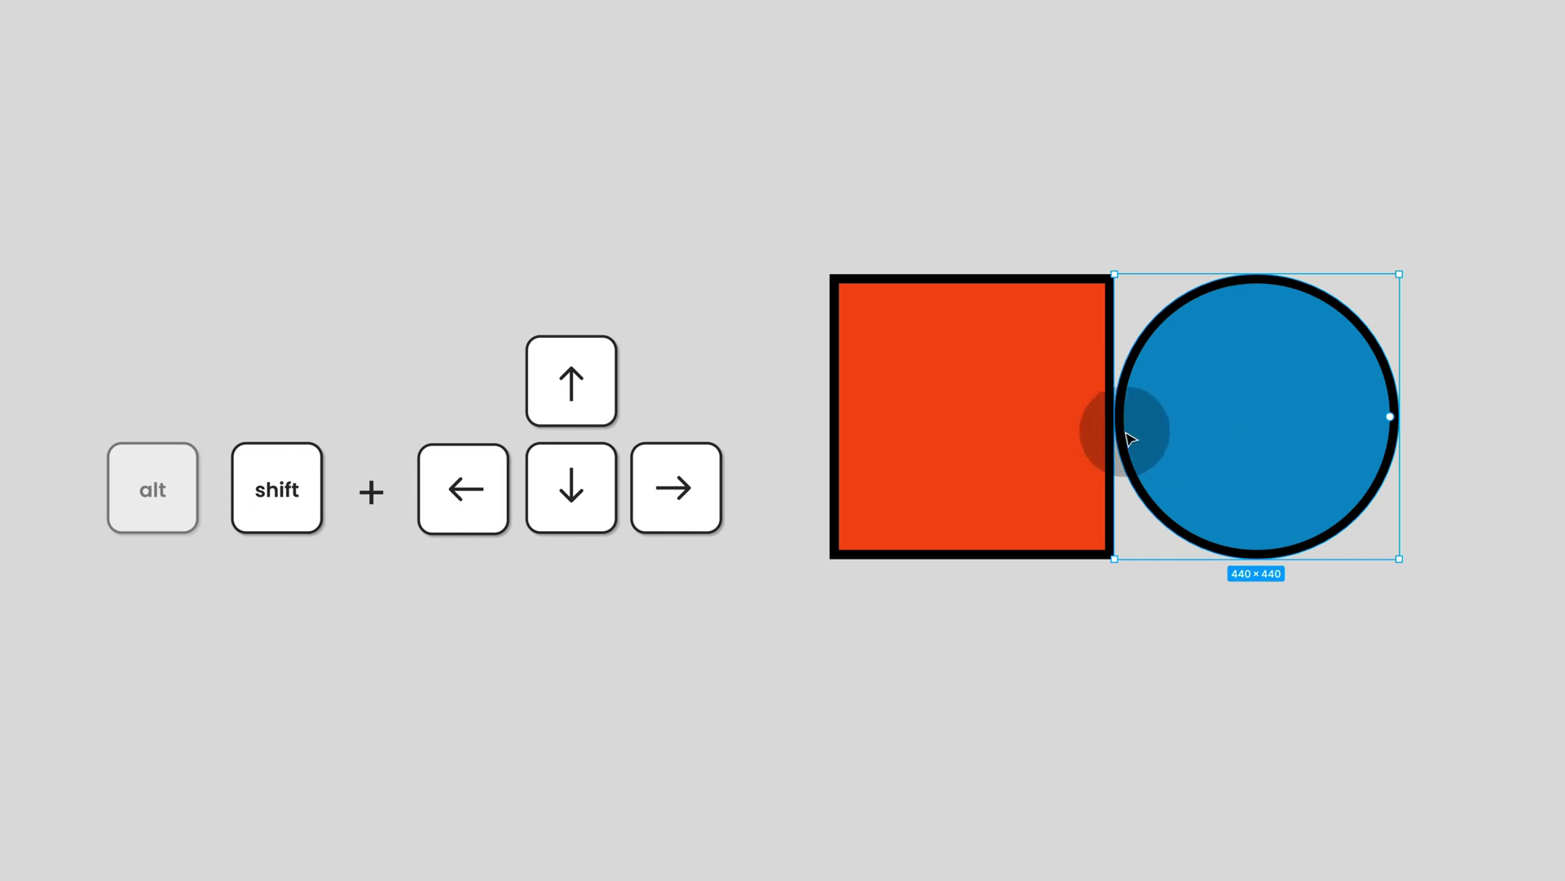
{"action": "key", "text": "alt"}
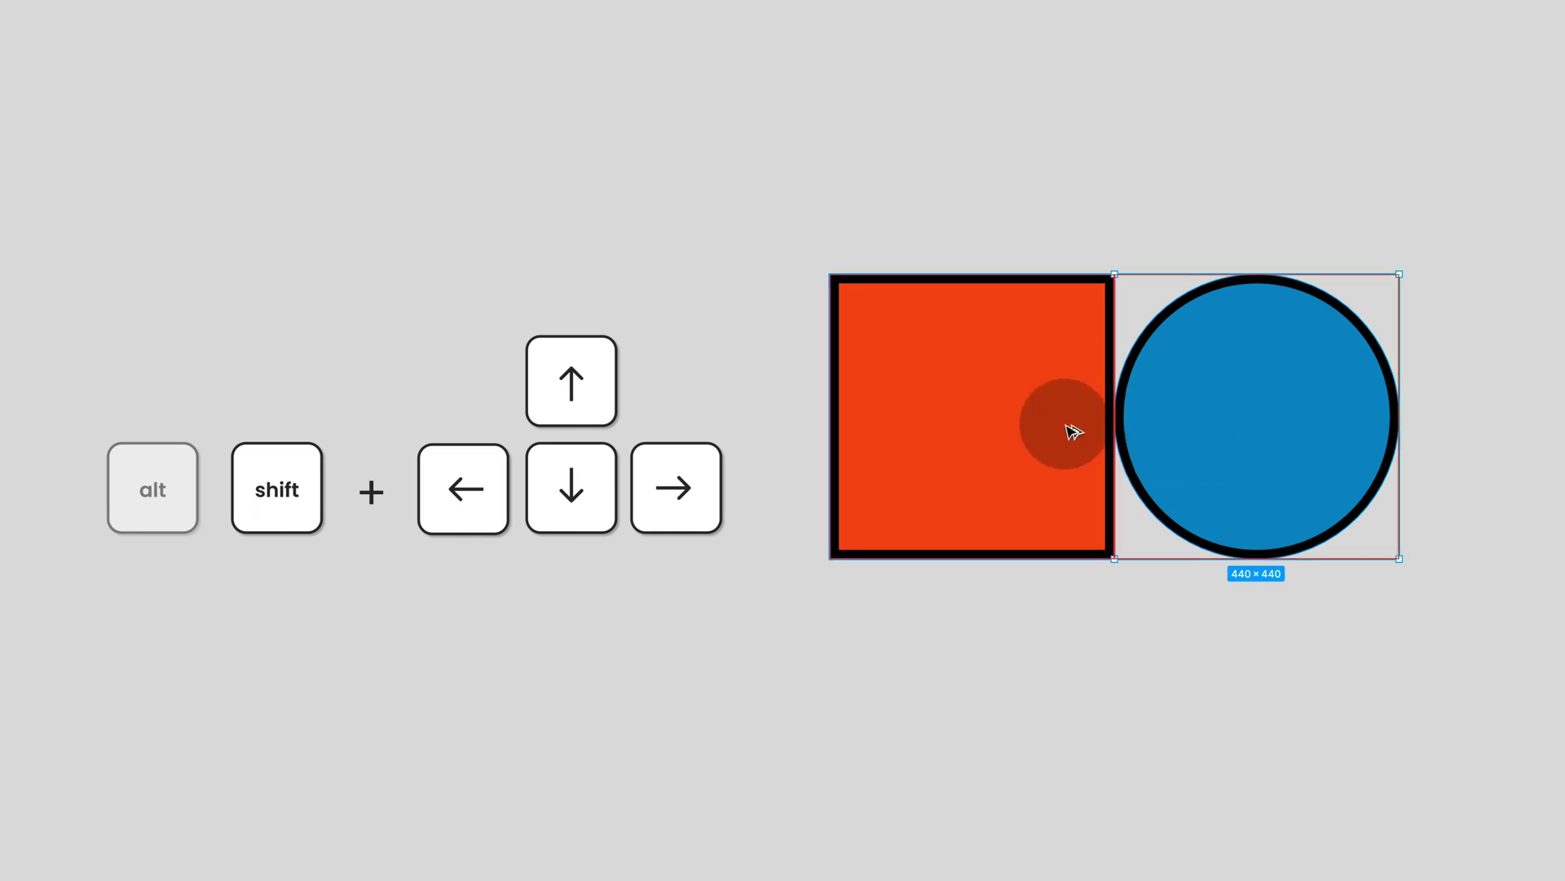
{"action": "key", "text": "shift+Right"}
{"action": "key", "text": "shift+Right"}
{"action": "key", "text": "shift+Right"}
{"action": "key", "text": "shift+Right"}
{"action": "key", "text": "shift+Right"}
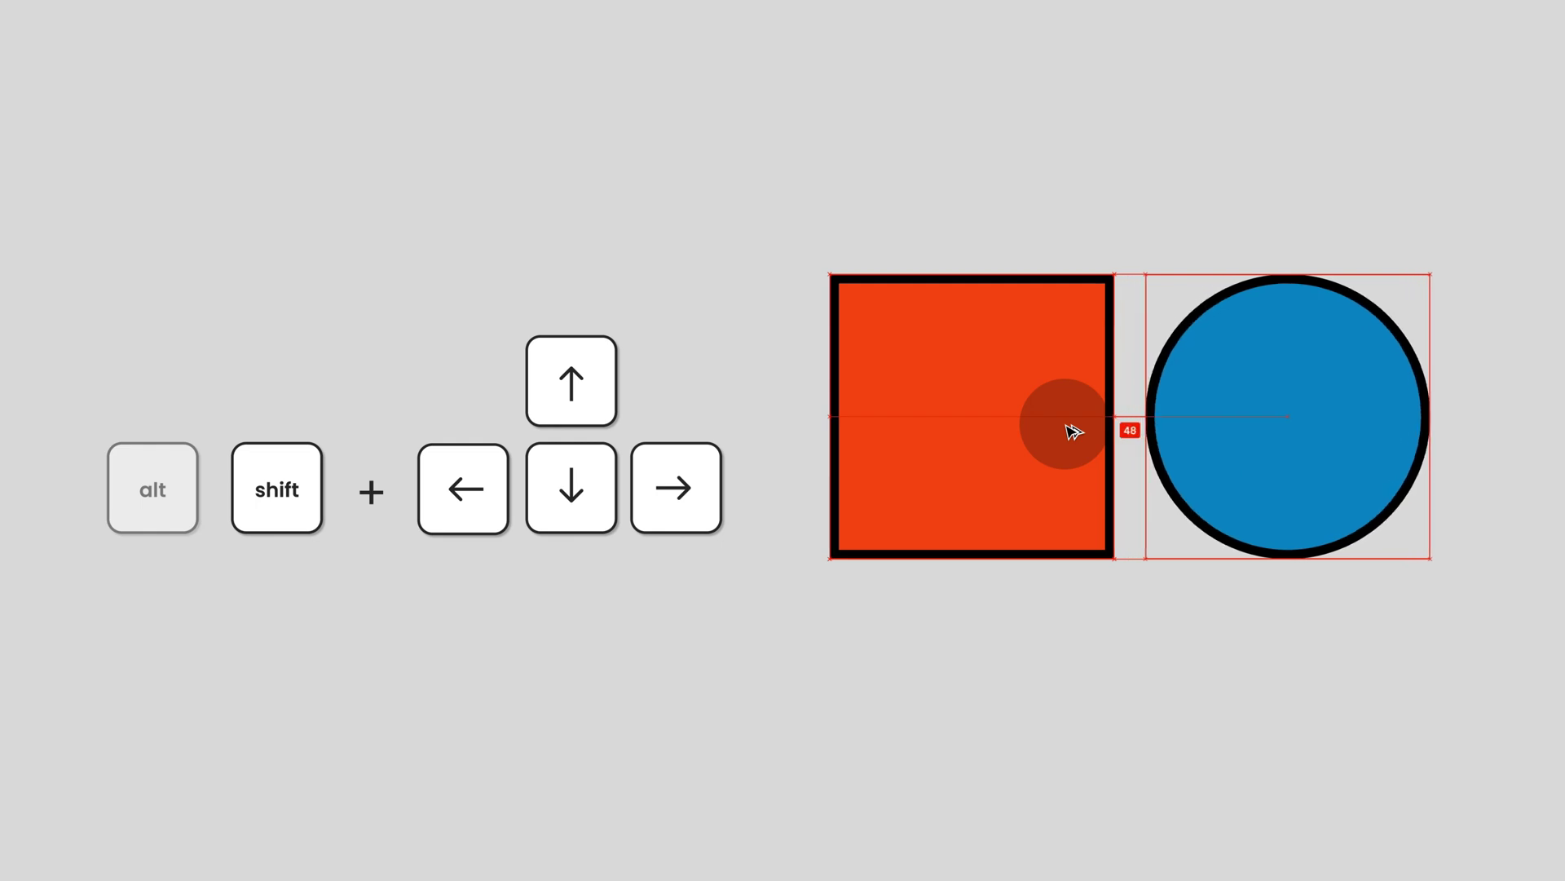
{"action": "key", "text": "shift+Right"}
{"action": "key", "text": "shift+Right"}
{"action": "key", "text": "shift+Right"}
{"action": "key", "text": "shift+Left"}
{"action": "key", "text": "shift+Left"}
{"action": "key", "text": "shift+Left"}
{"action": "key", "text": "shift+Left"}
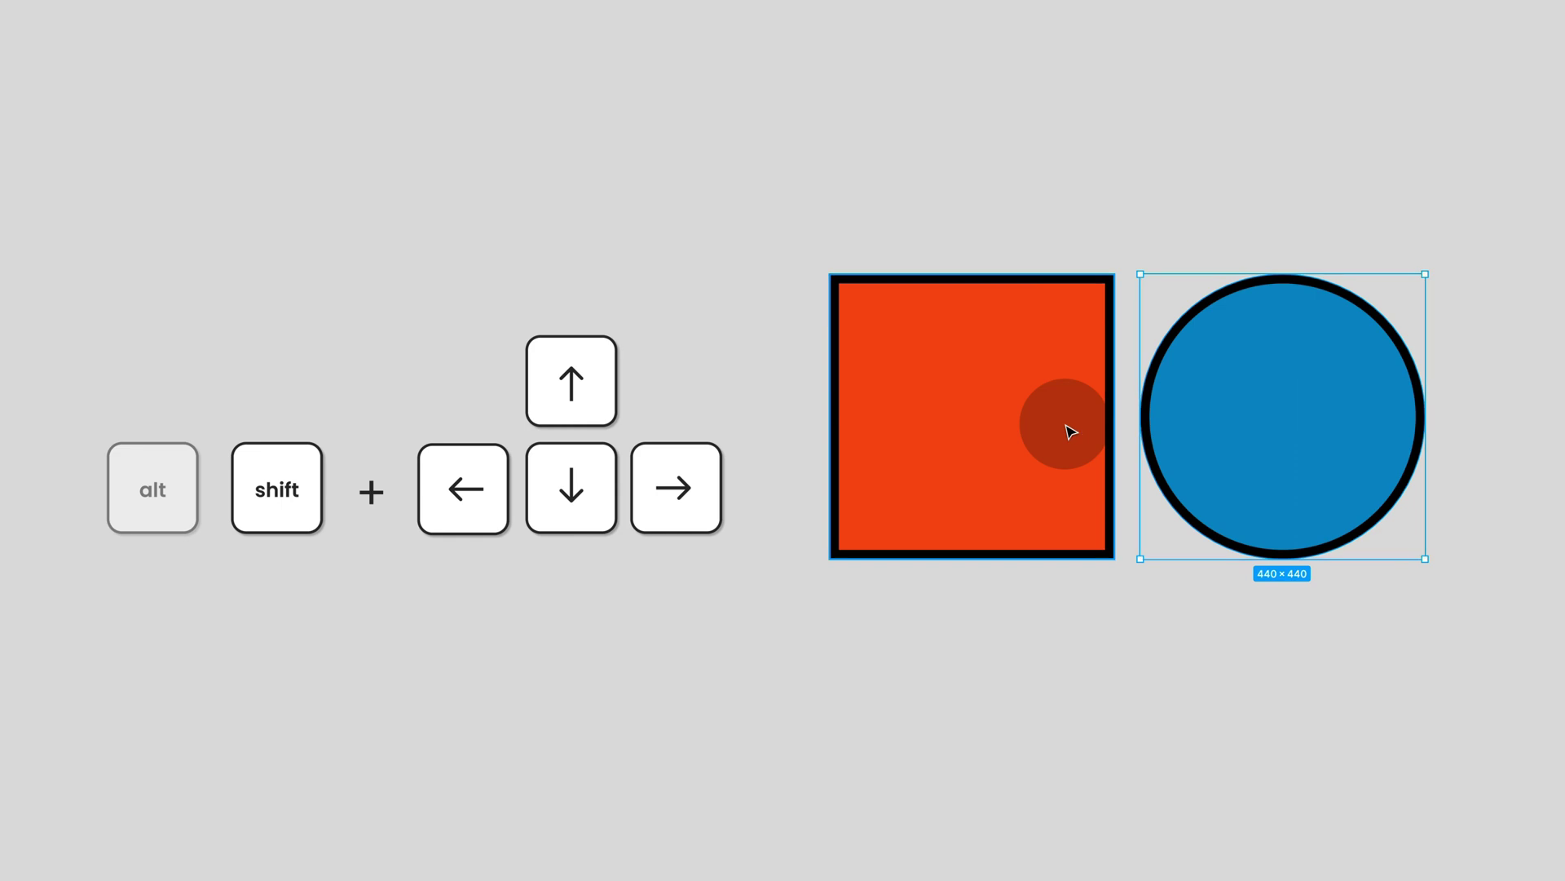
- Open the Nudge amount settings through a Quick actions search for 'nudge'
{"action": "key", "text": "ctrl+slash"}
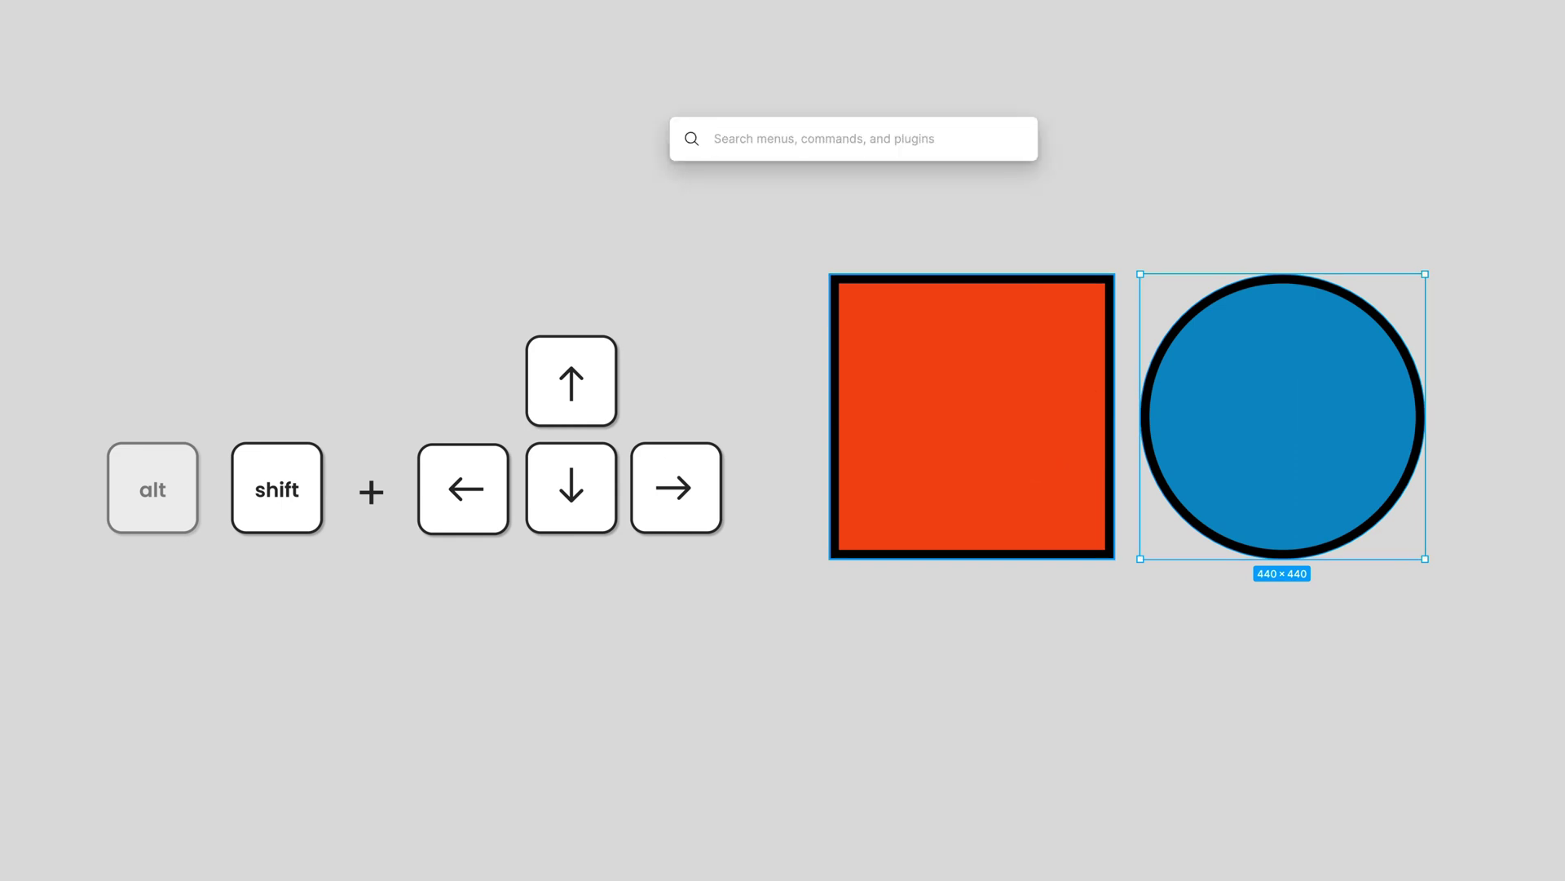
{"action": "type", "text": "nudge"}
{"action": "left_click", "coordinate": [692, 175]}
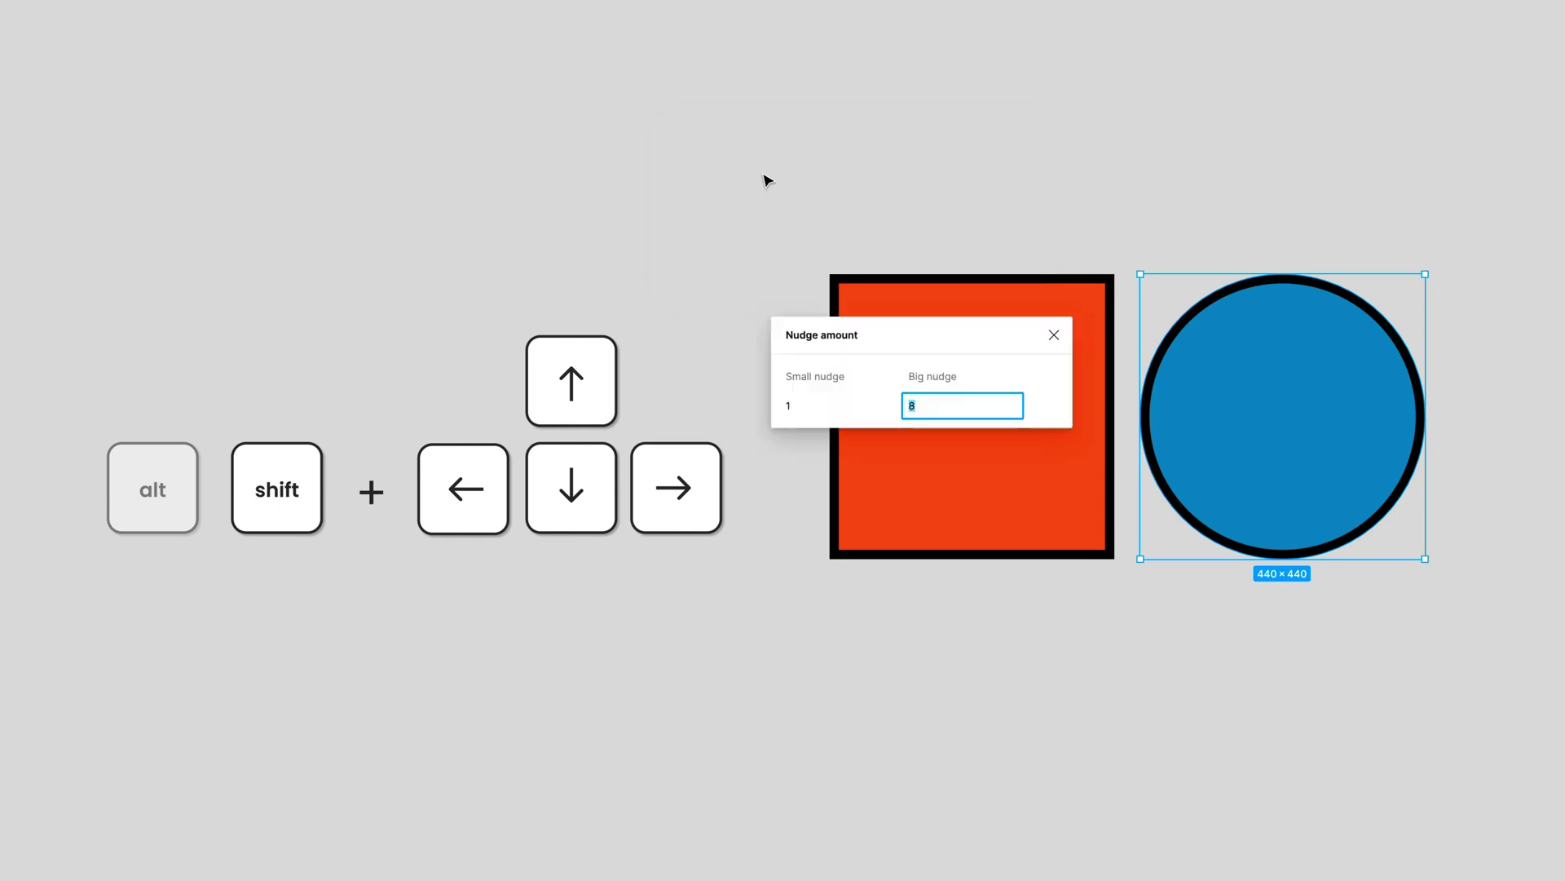
- Close the Nudge dialog and set the card's auto layout item spacing to 8 after trying 32 and 48
{"action": "left_click", "coordinate": [1055, 334]}
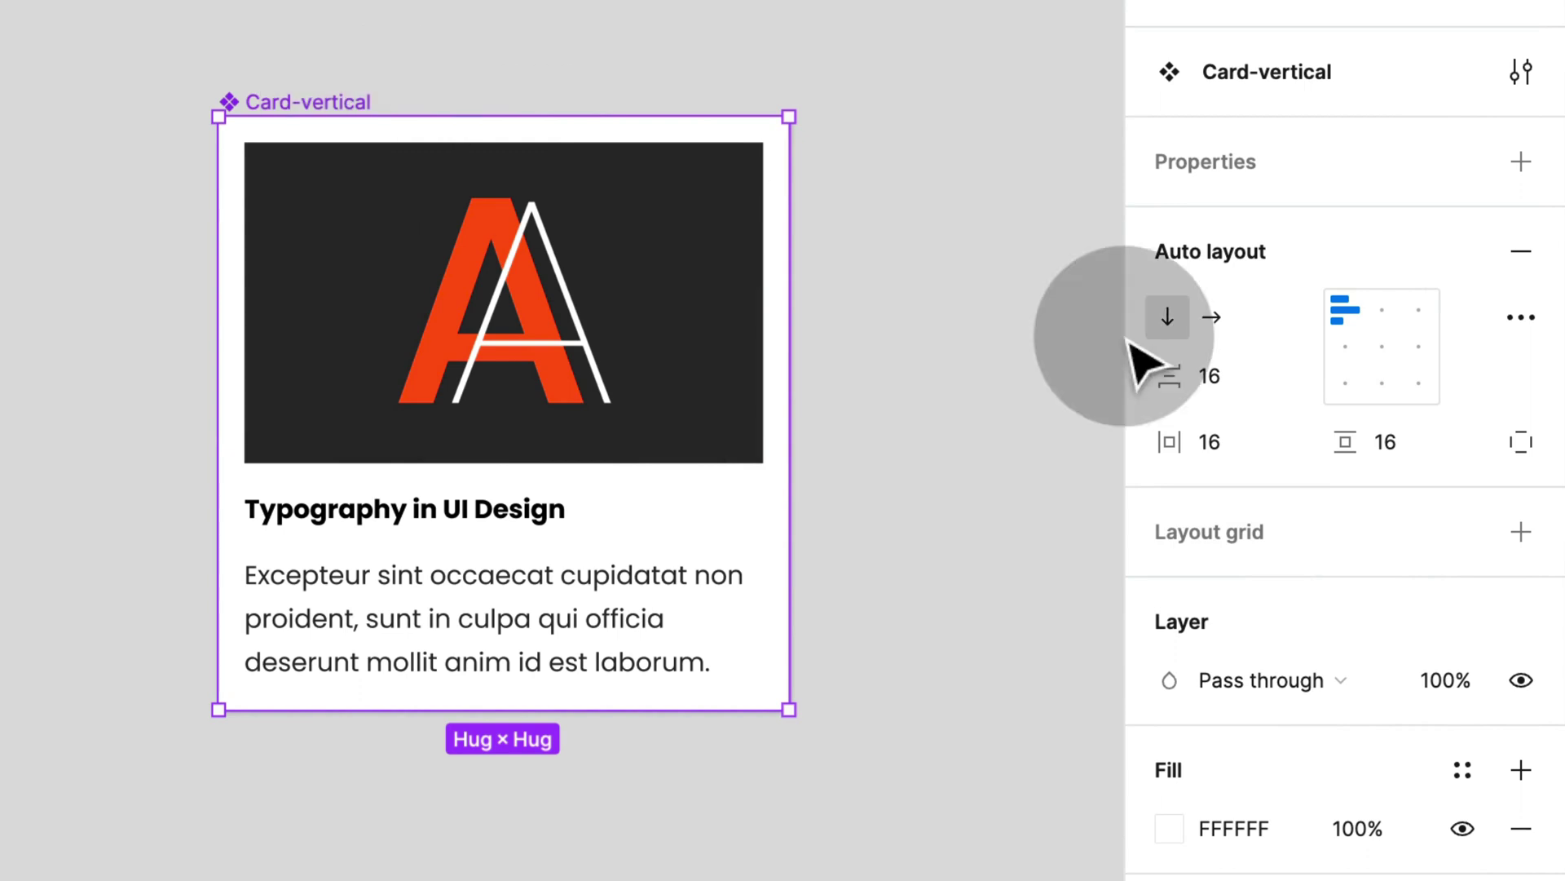
{"action": "left_click", "coordinate": [1220, 375]}
{"action": "type", "text": "32"}
{"action": "key", "text": "Return"}
{"action": "type", "text": "48"}
{"action": "key", "text": "Return"}
{"action": "type", "text": "32"}
{"action": "key", "text": "Return"}
{"action": "type", "text": "8"}
{"action": "key", "text": "Return"}
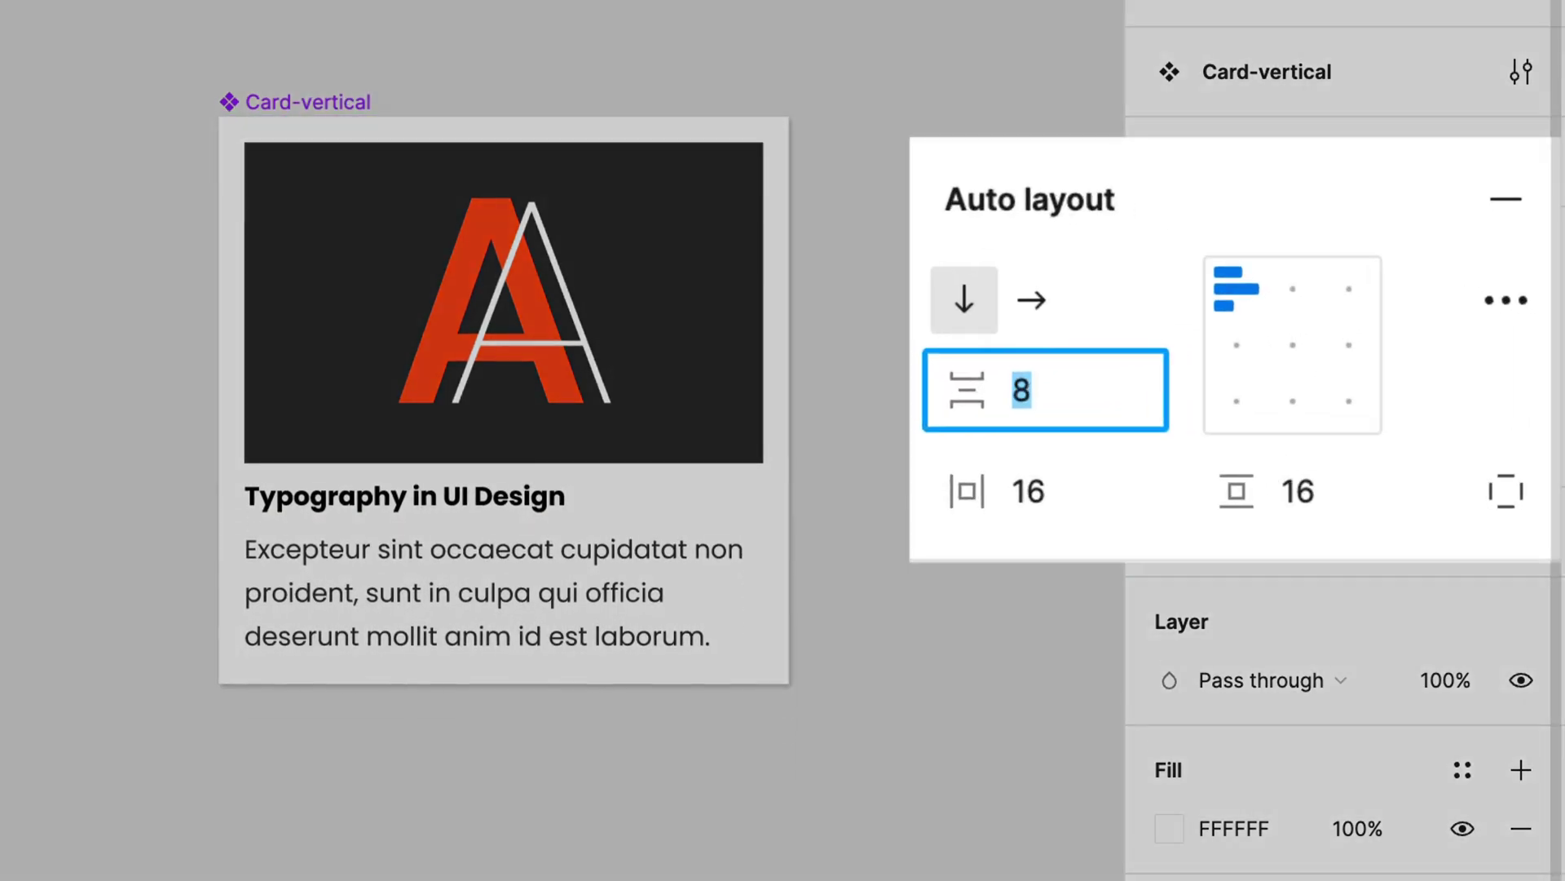
- Set the card's horizontal and vertical padding to 16 after trying 32 and 24
{"action": "left_click", "coordinate": [1052, 493]}
{"action": "type", "text": "32"}
{"action": "key", "text": "Return"}
{"action": "type", "text": "24"}
{"action": "key", "text": "Return"}
{"action": "type", "text": "16"}
{"action": "key", "text": "Return"}
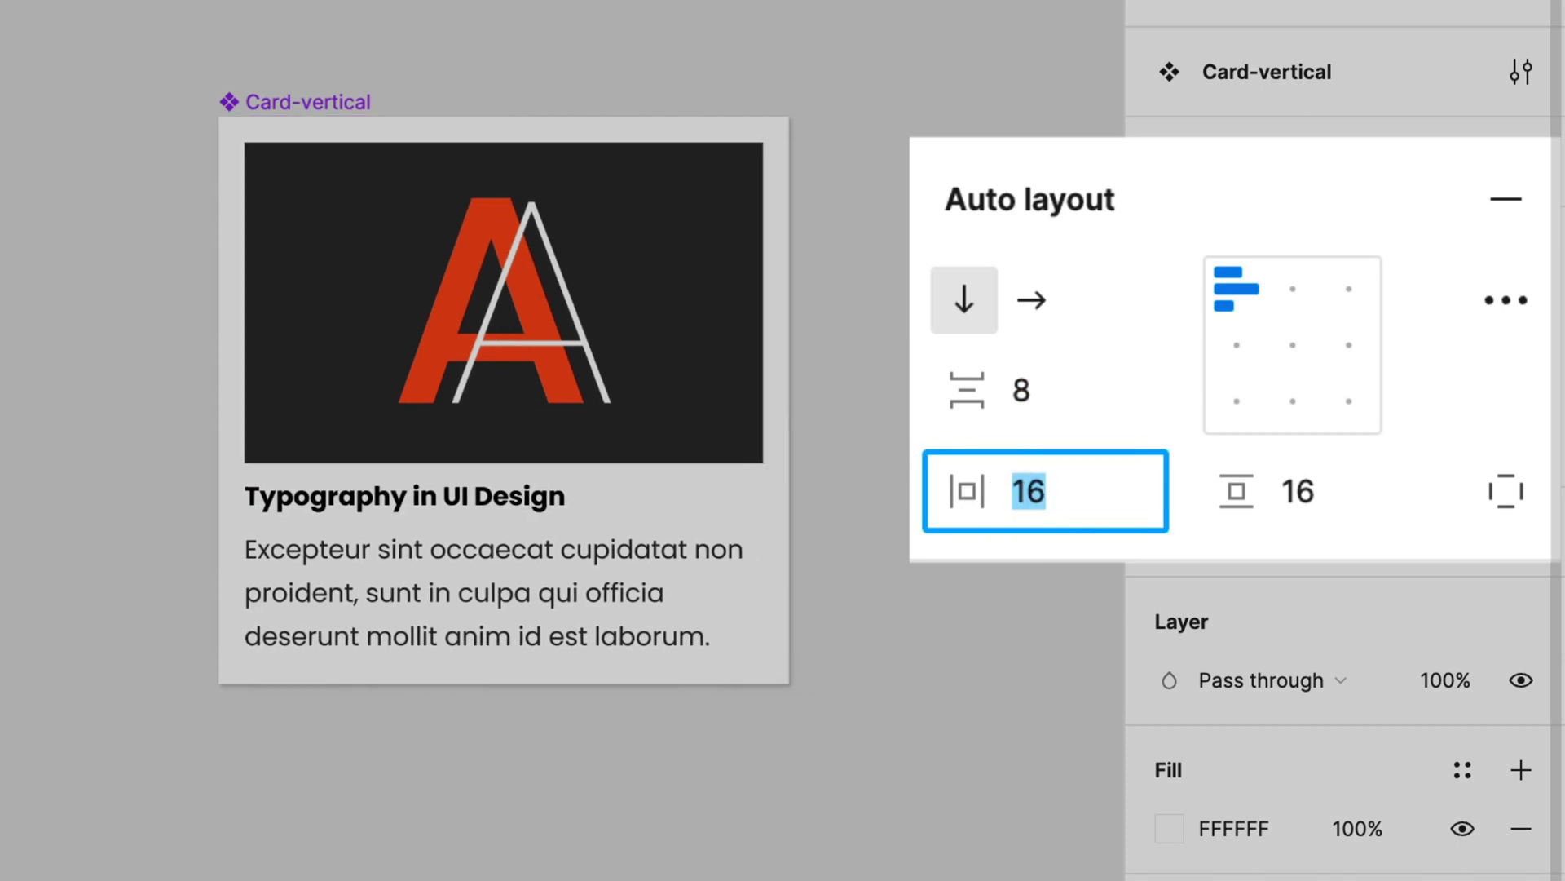
{"action": "left_click", "coordinate": [1297, 491]}
{"action": "type", "text": "32"}
{"action": "key", "text": "Return"}
{"action": "type", "text": "24"}
{"action": "key", "text": "Return"}
{"action": "type", "text": "16"}
{"action": "key", "text": "Return"}
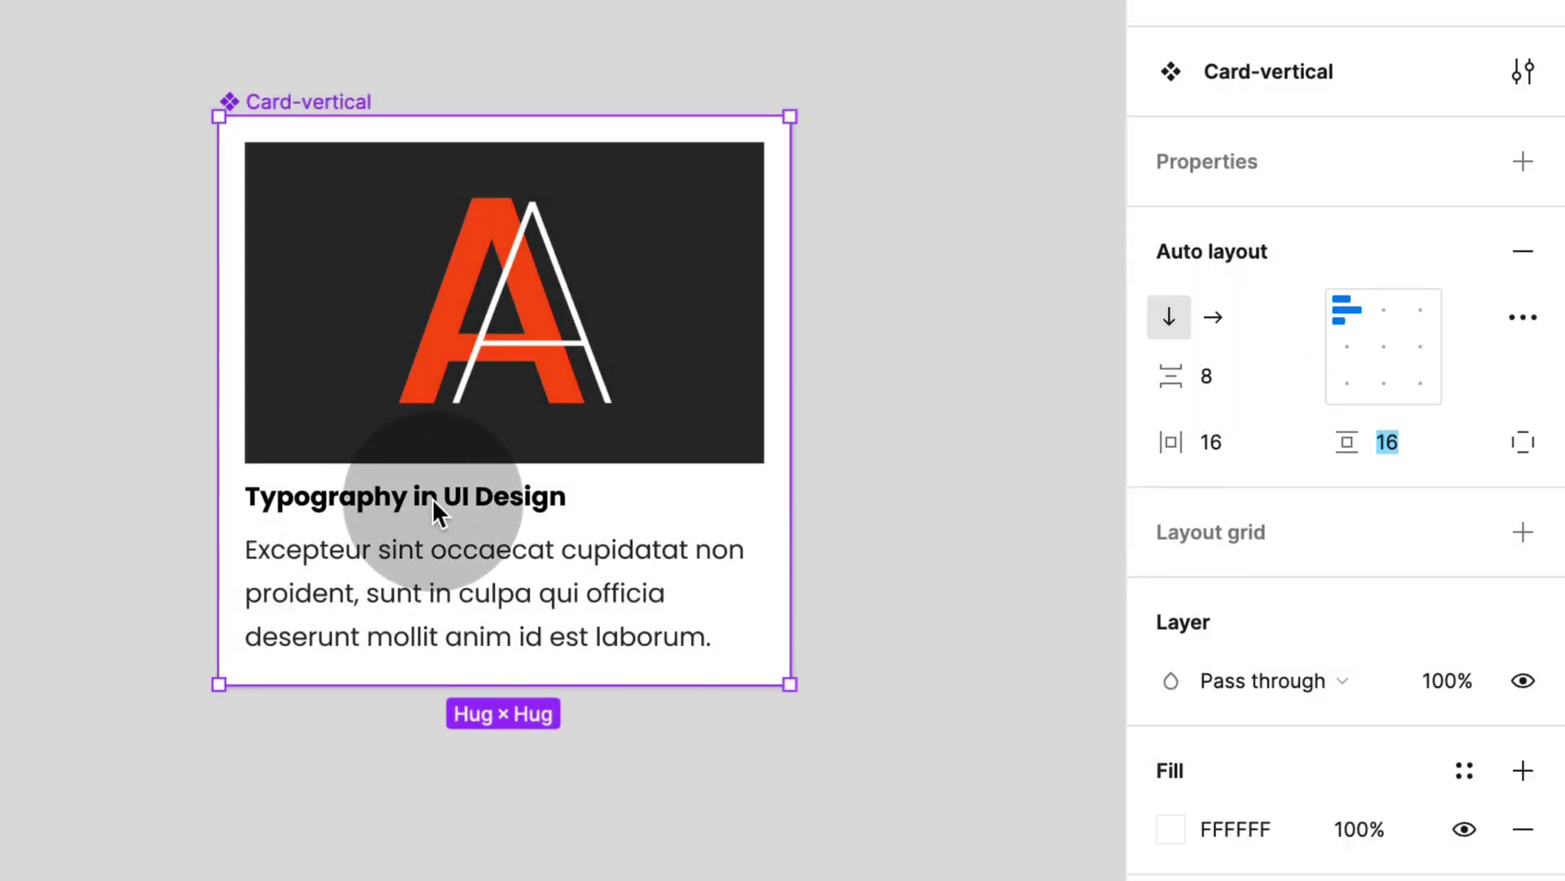
- Set the title Typography in UI Design to font size 24 after trying 8 through 32
{"action": "left_click", "coordinate": [507, 499]}
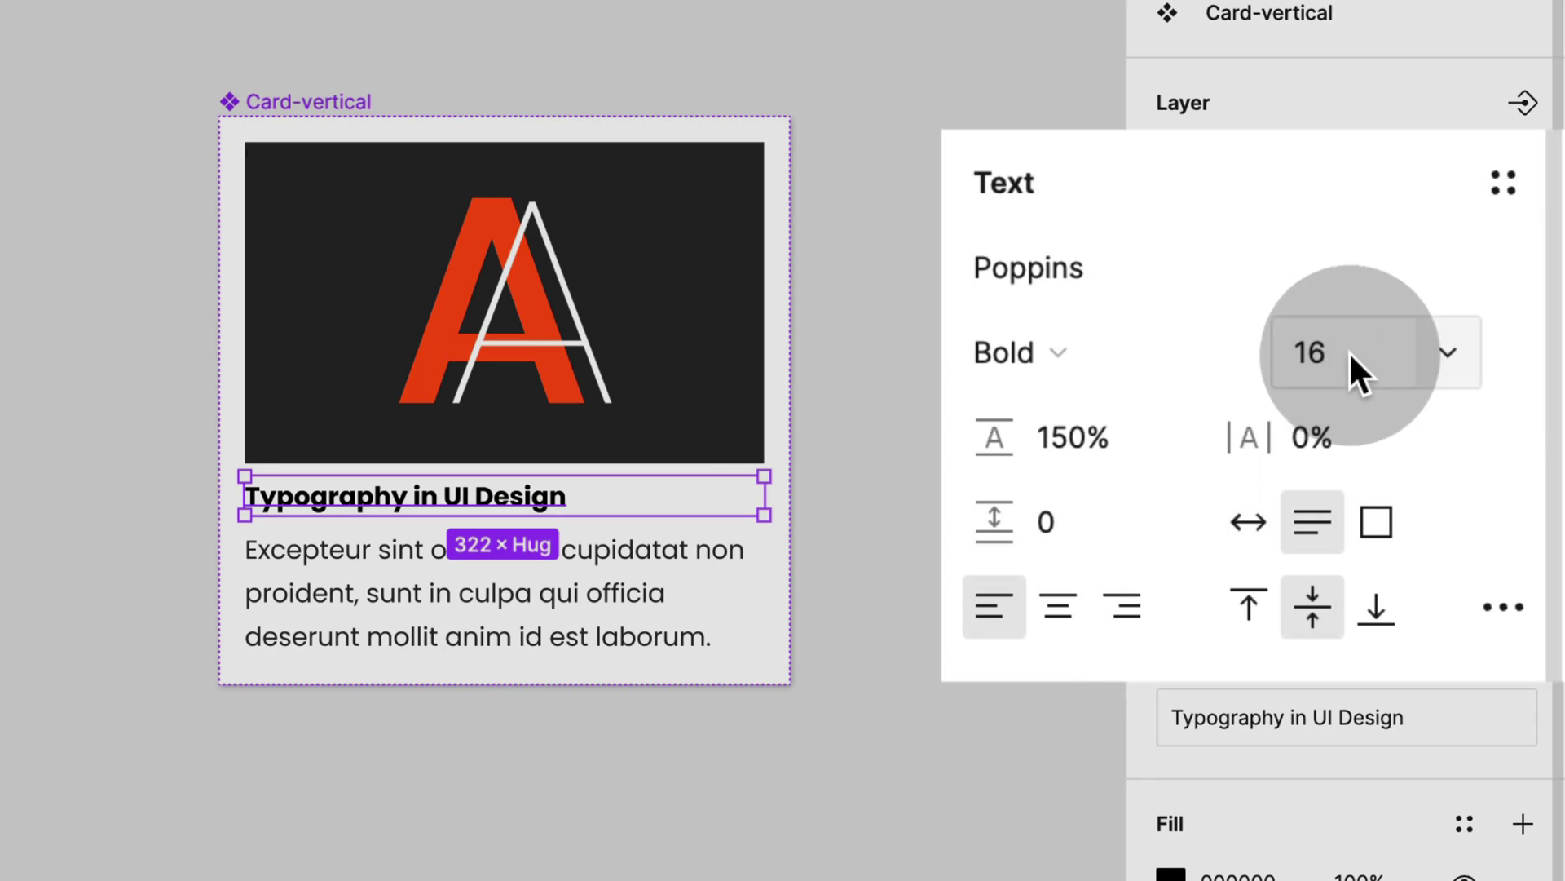
{"action": "left_click", "coordinate": [1388, 369]}
{"action": "double_click", "coordinate": [1347, 351]}
{"action": "type", "text": "8"}
{"action": "key", "text": "Return"}
{"action": "type", "text": "16"}
{"action": "key", "text": "Return"}
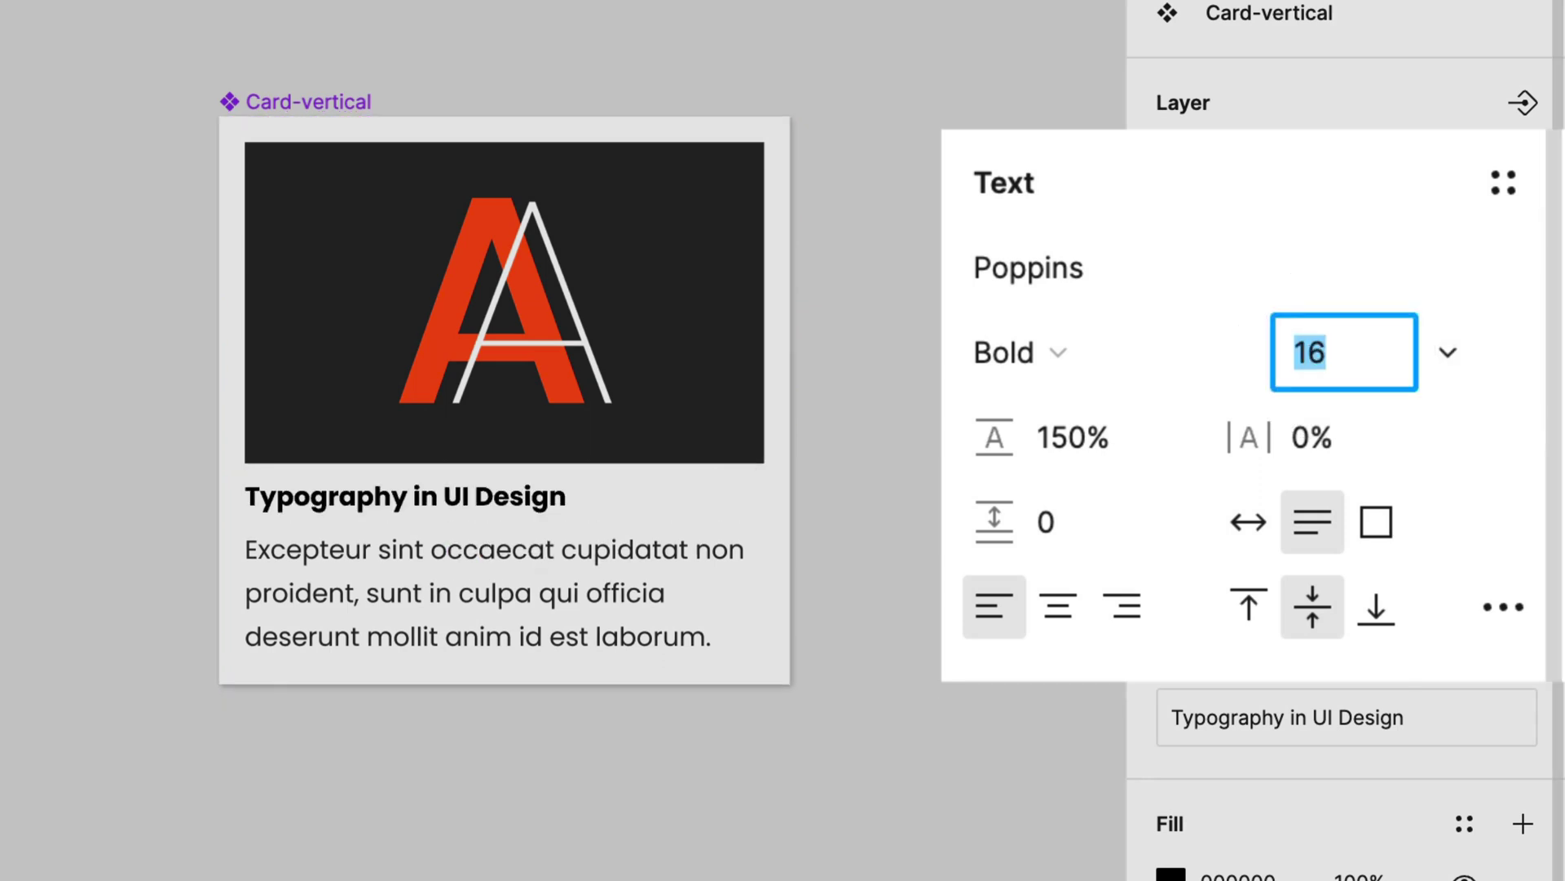
{"action": "type", "text": "24"}
{"action": "key", "text": "Return"}
{"action": "type", "text": "32"}
{"action": "key", "text": "Return"}
{"action": "type", "text": "24"}
{"action": "key", "text": "Return"}
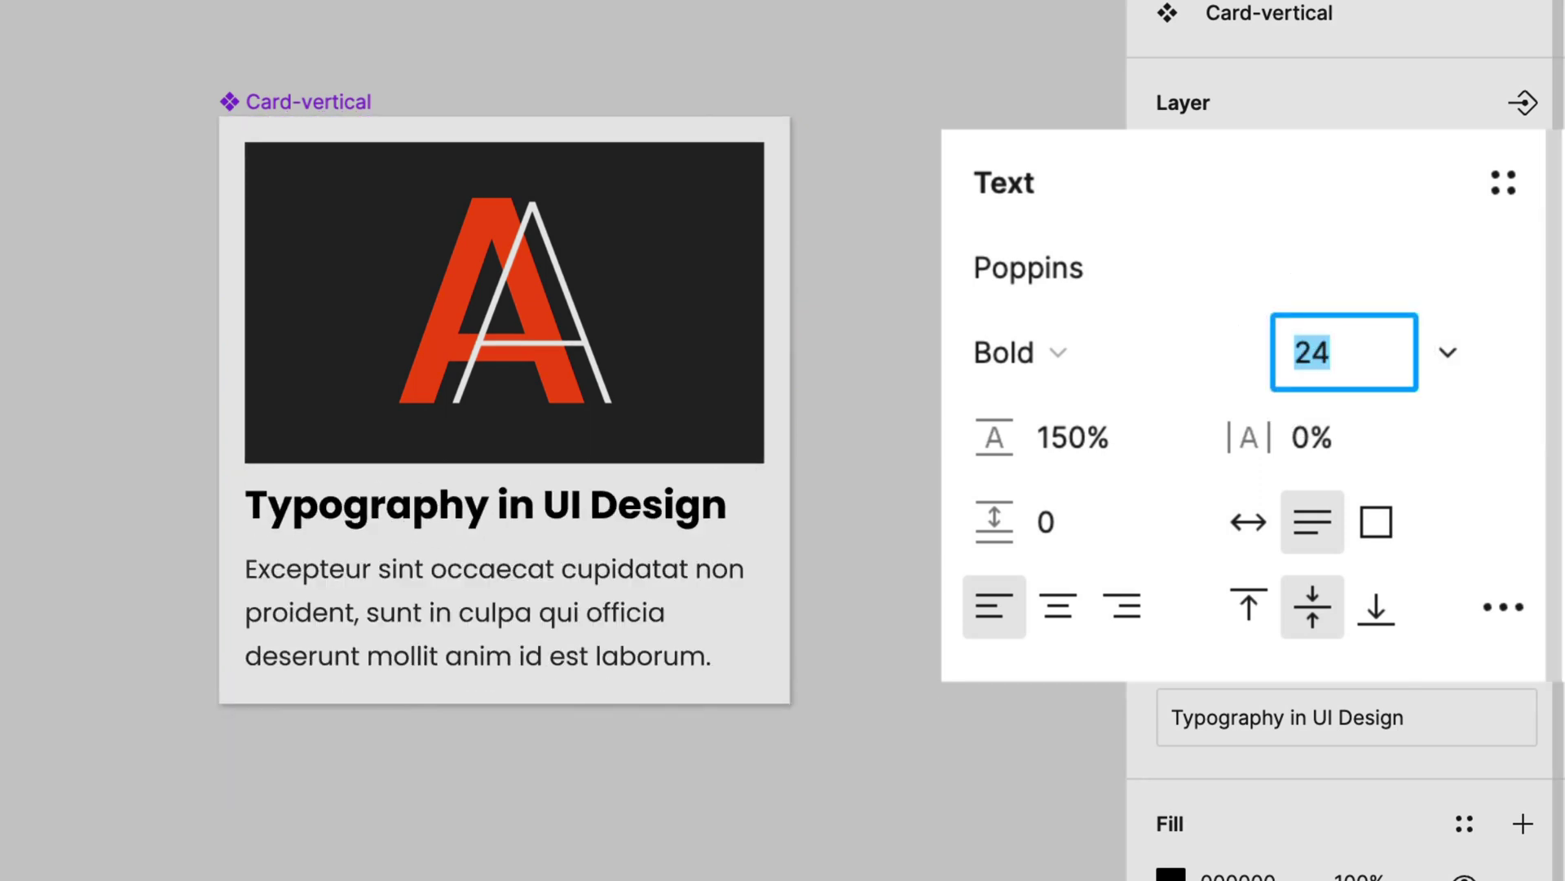
{"action": "type", "text": "16"}
{"action": "key", "text": "Return"}
{"action": "type", "text": "24"}
{"action": "key", "text": "Return"}
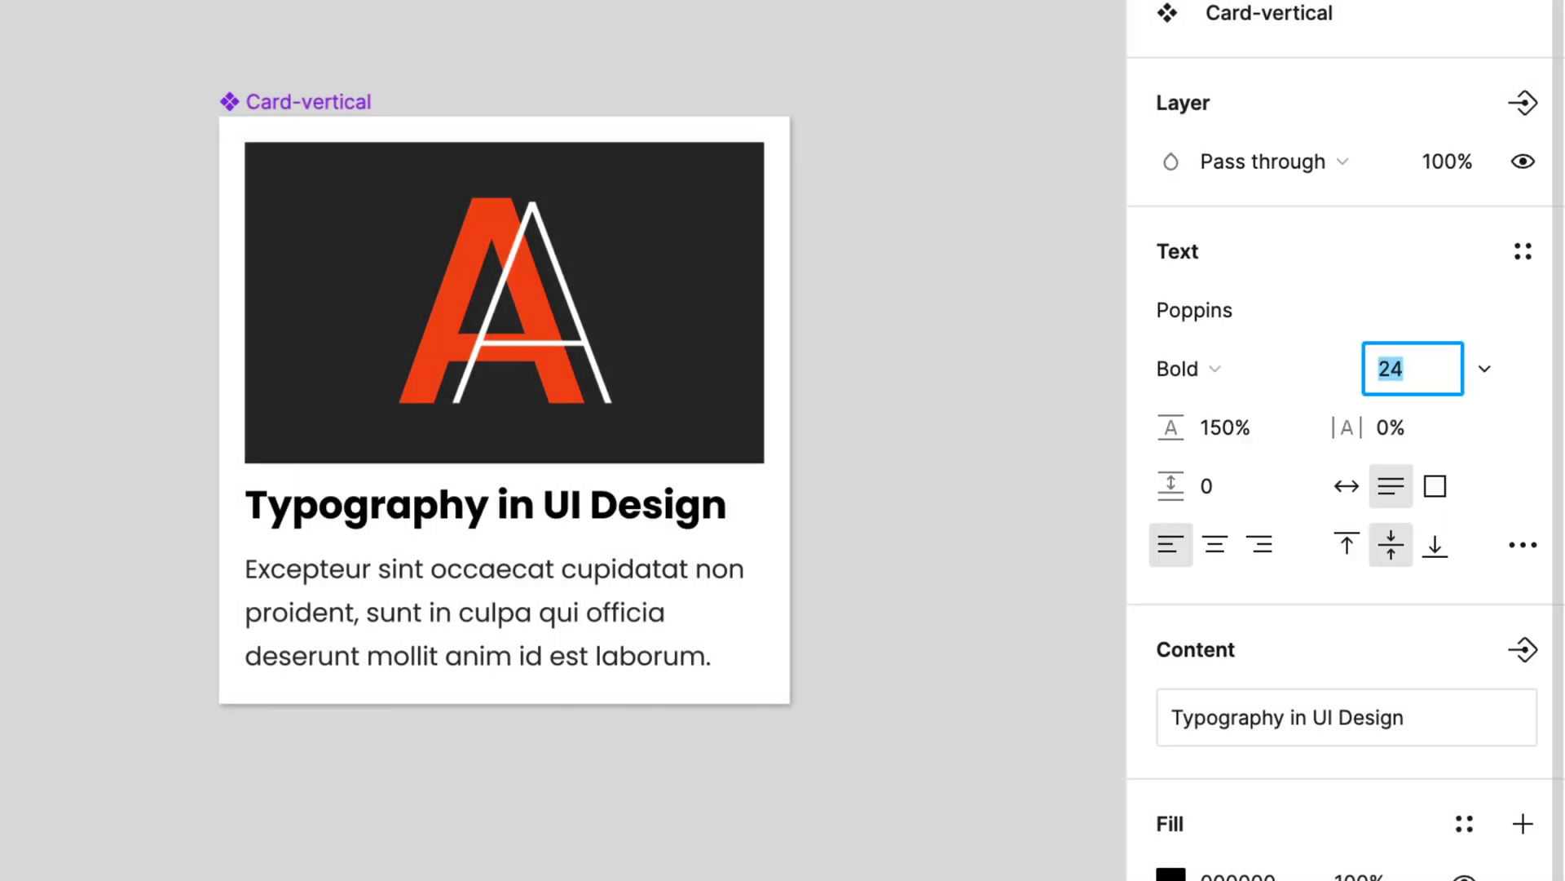
- Try the body paragraph at size 24, return it to 16, and reselect the title
{"action": "left_click", "coordinate": [664, 639]}
{"action": "left_click", "coordinate": [1409, 371]}
{"action": "type", "text": "24"}
{"action": "key", "text": "Return"}
{"action": "type", "text": "16"}
{"action": "key", "text": "Return"}
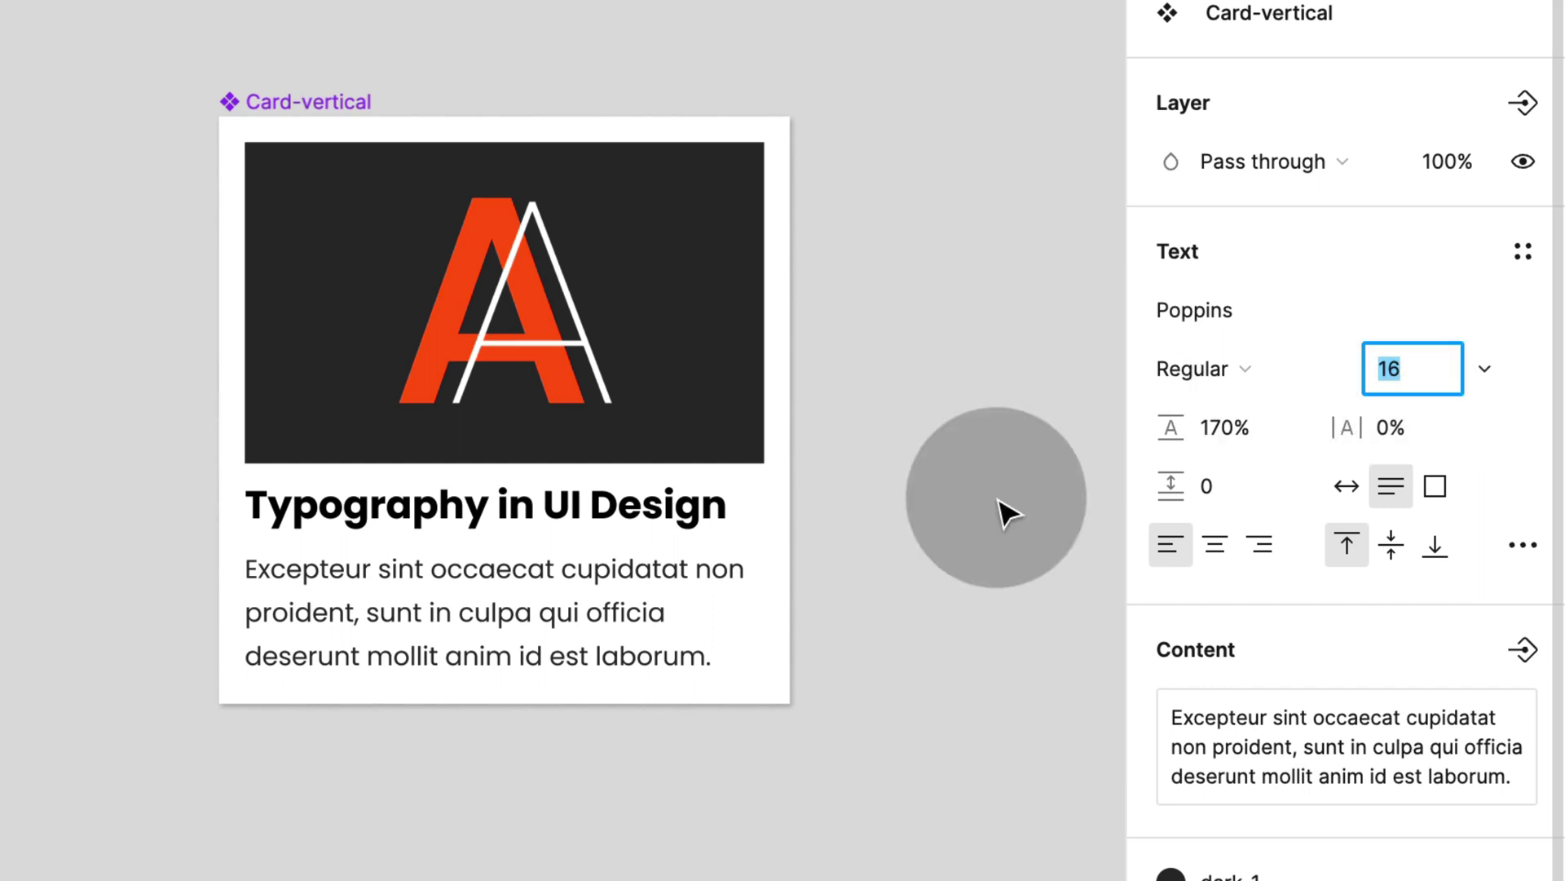
{"action": "left_click", "coordinate": [674, 514]}
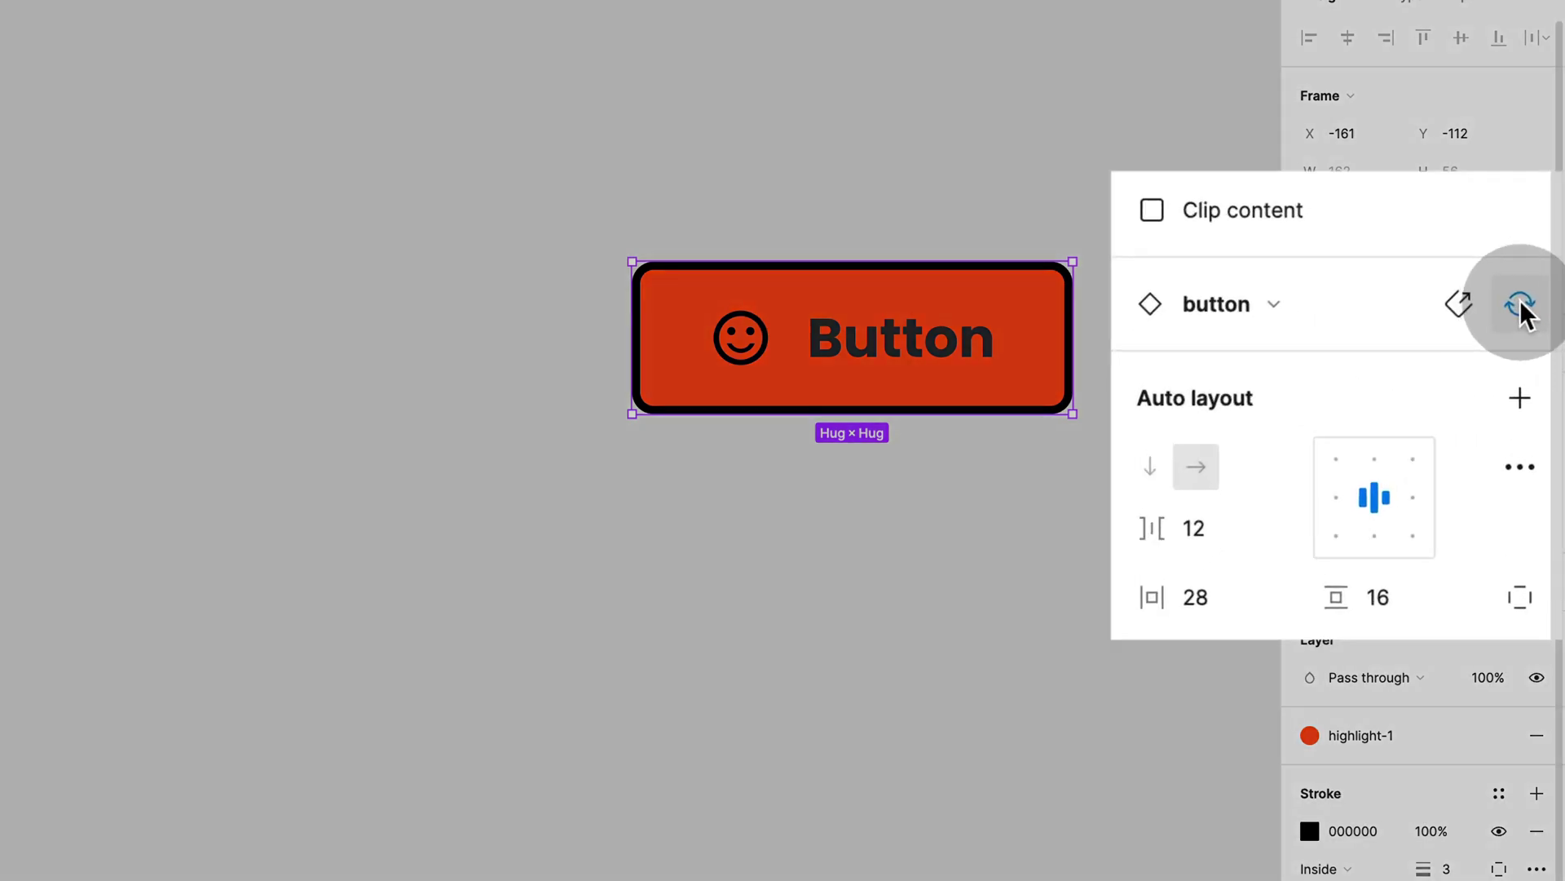
- Review the button instance's pending update, comparing versions in Overlay mode
{"action": "left_click", "coordinate": [1520, 307]}
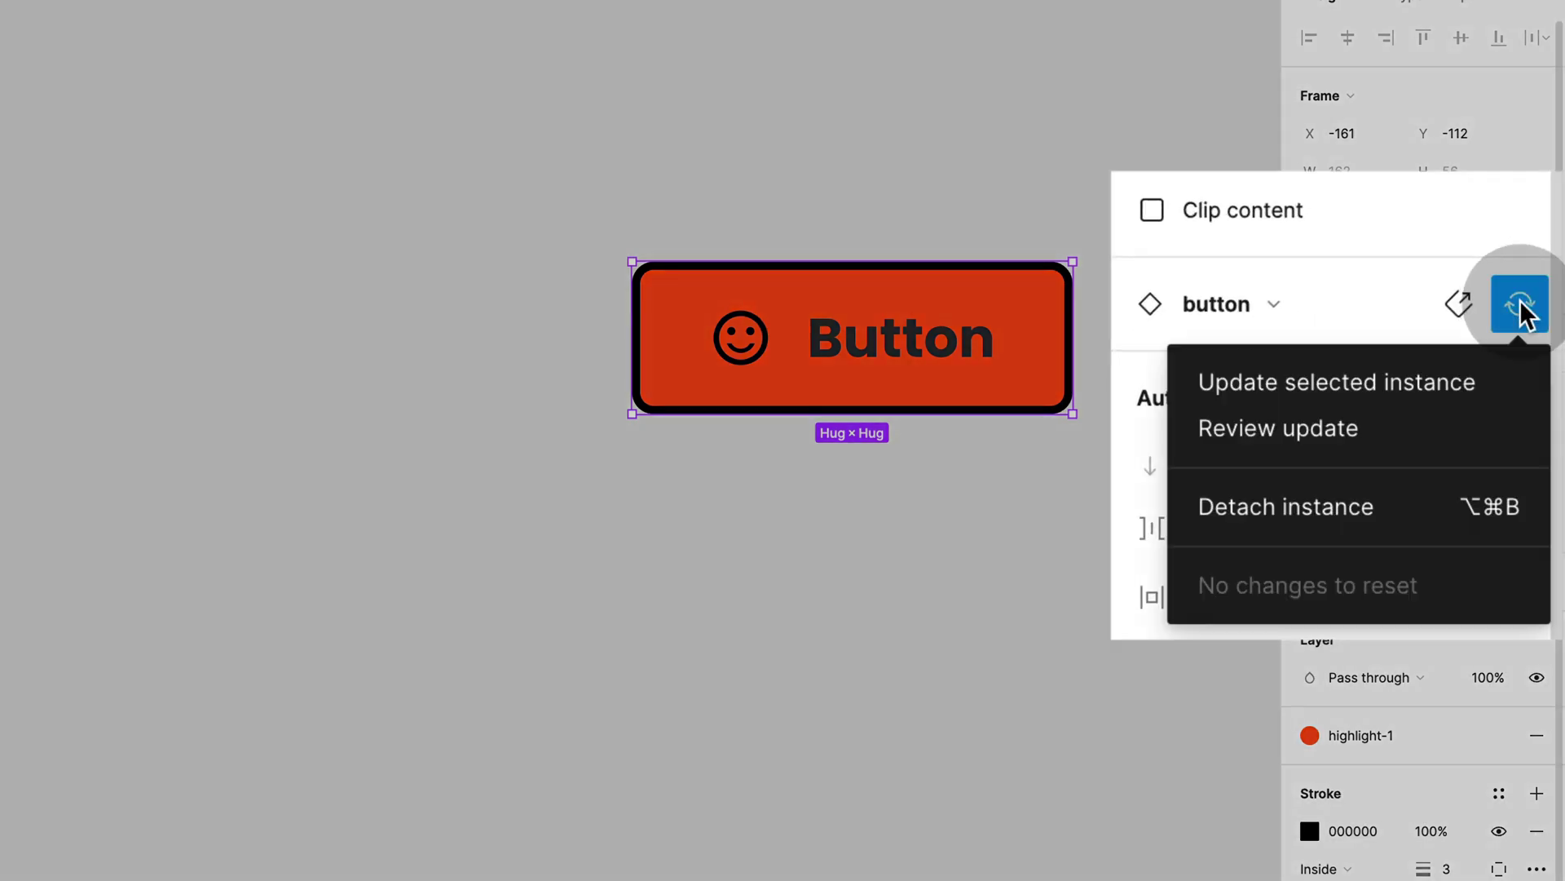
{"action": "left_click", "coordinate": [1300, 428]}
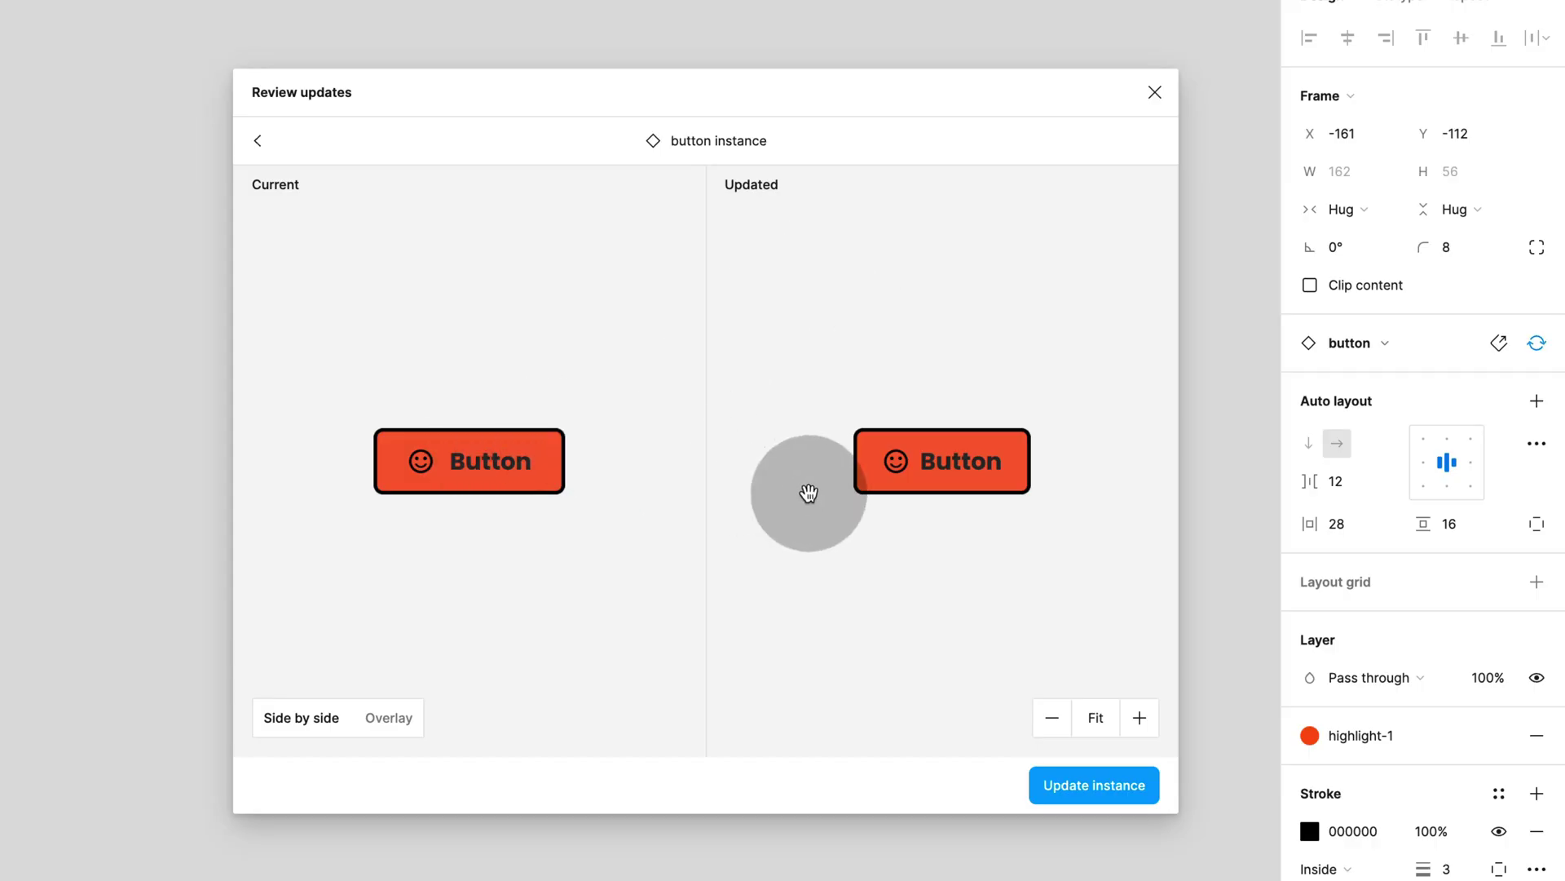
{"action": "left_click", "coordinate": [400, 717]}
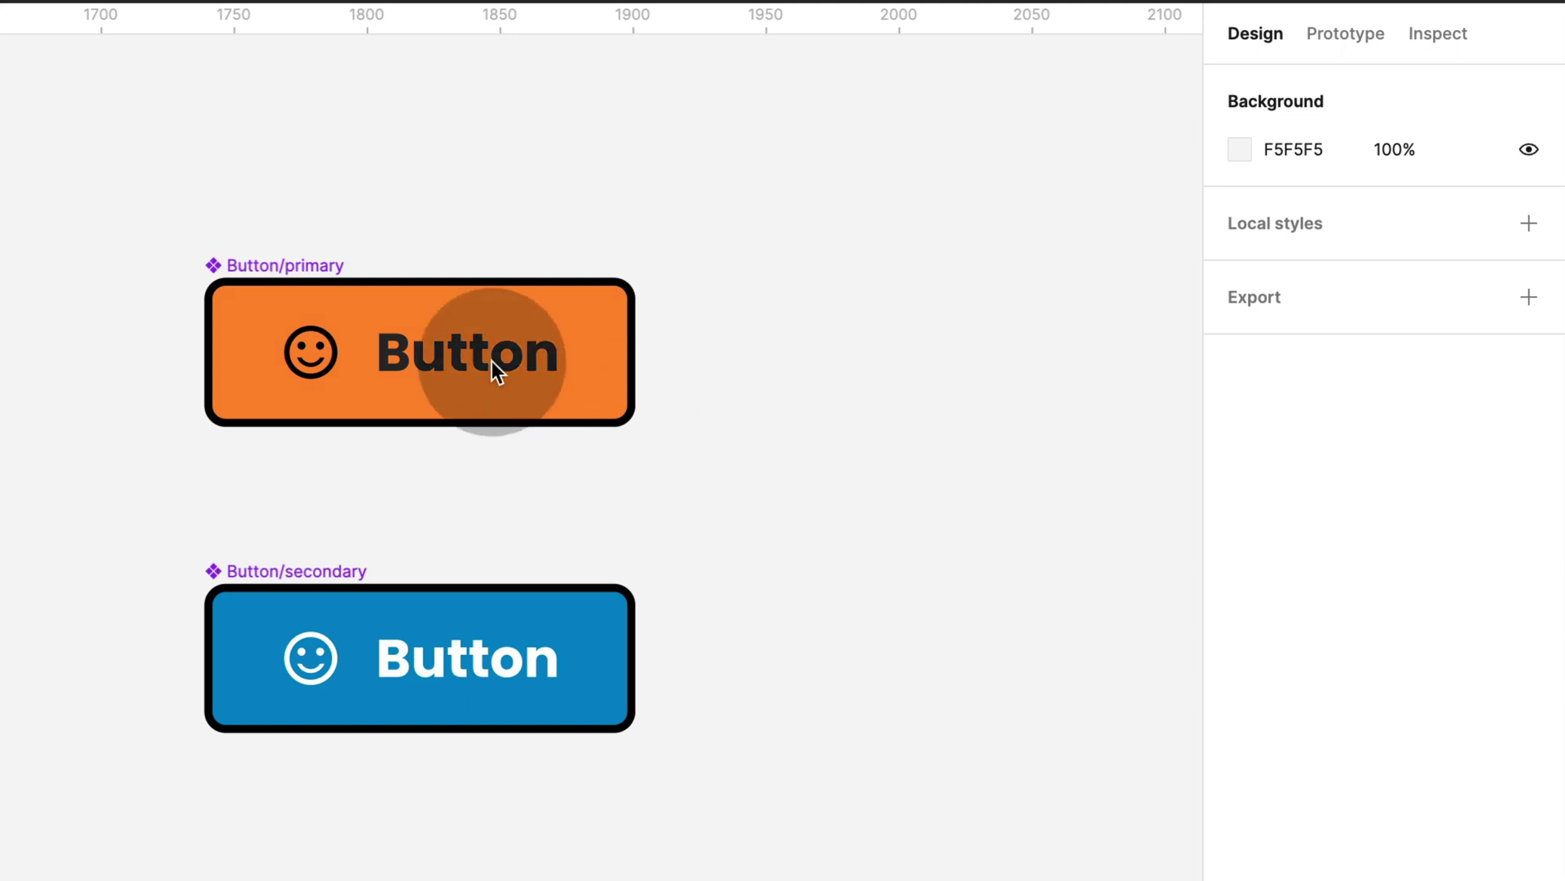
- Give Button/primary the description 'button primary' and a pasted docs link, then view Inspect
{"action": "left_click", "coordinate": [308, 268]}
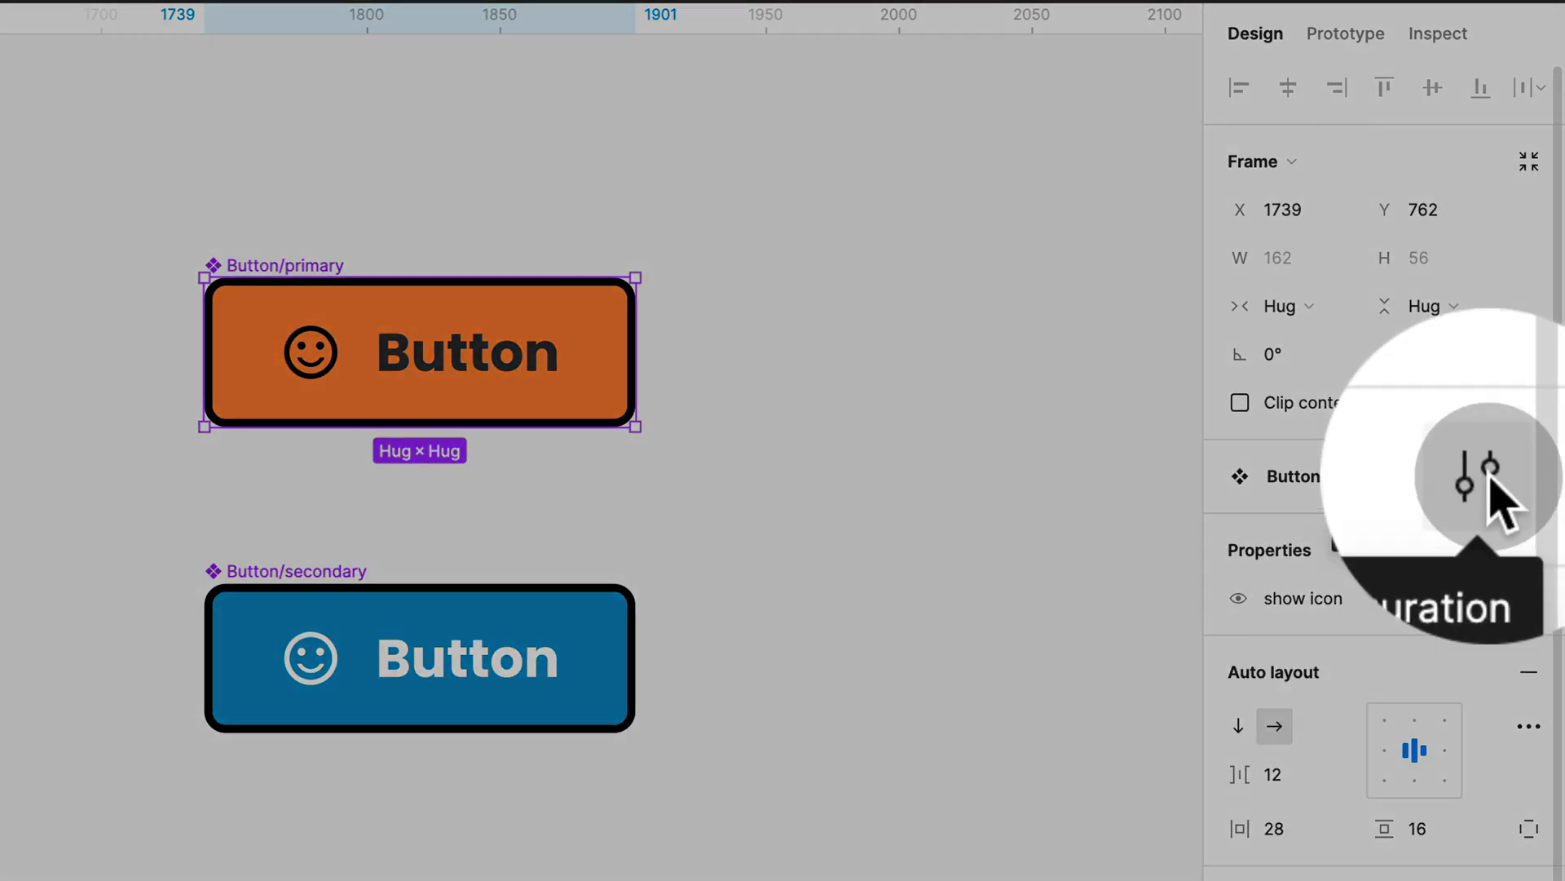
{"action": "left_click", "coordinate": [1491, 481]}
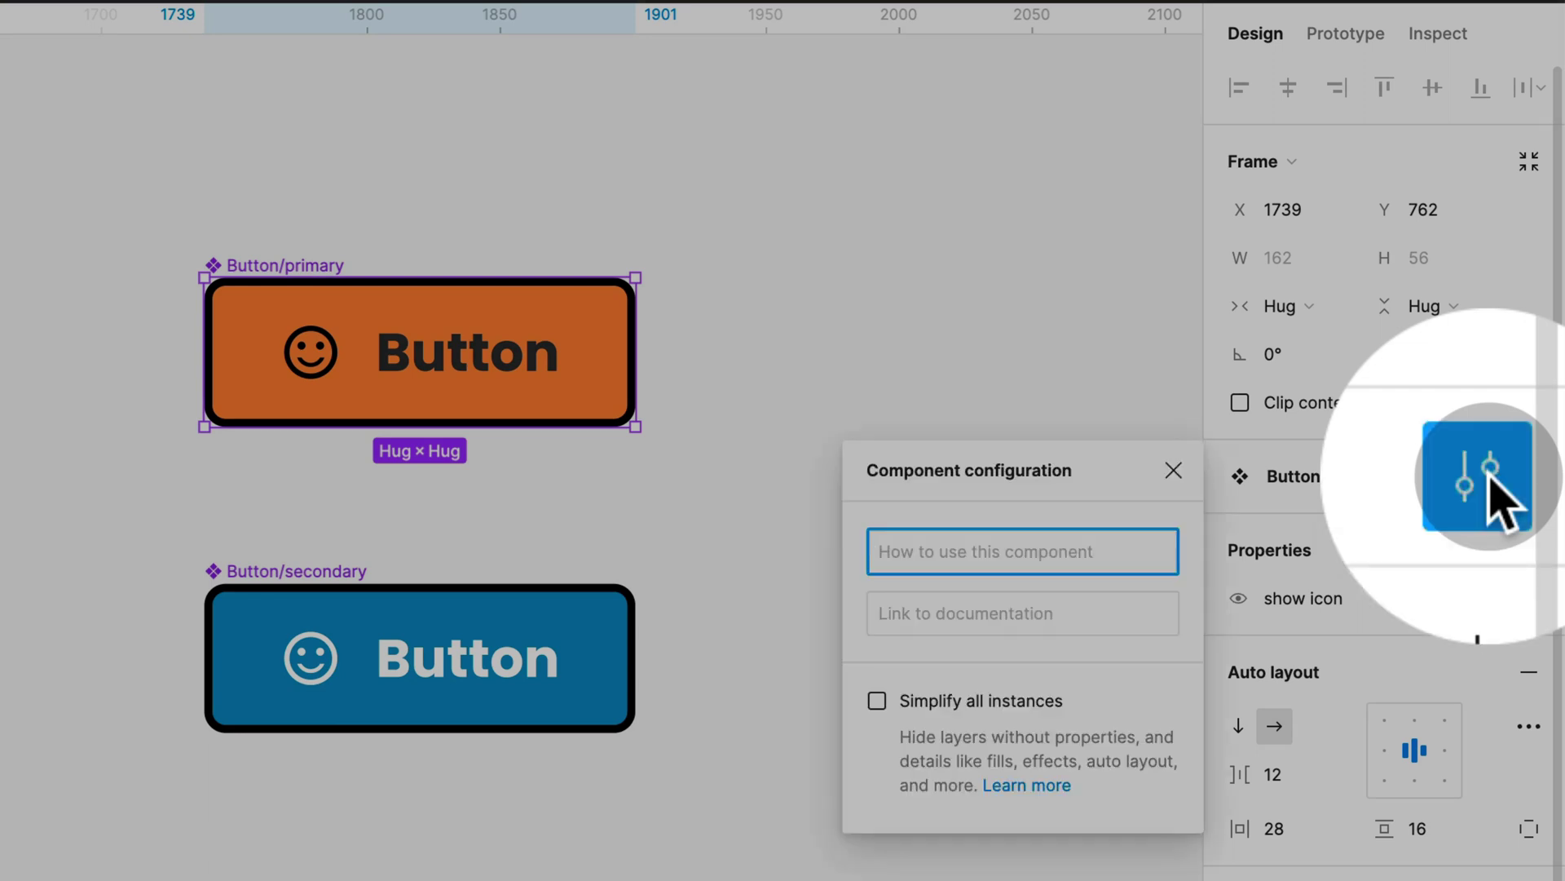
{"action": "type", "text": "button p"}
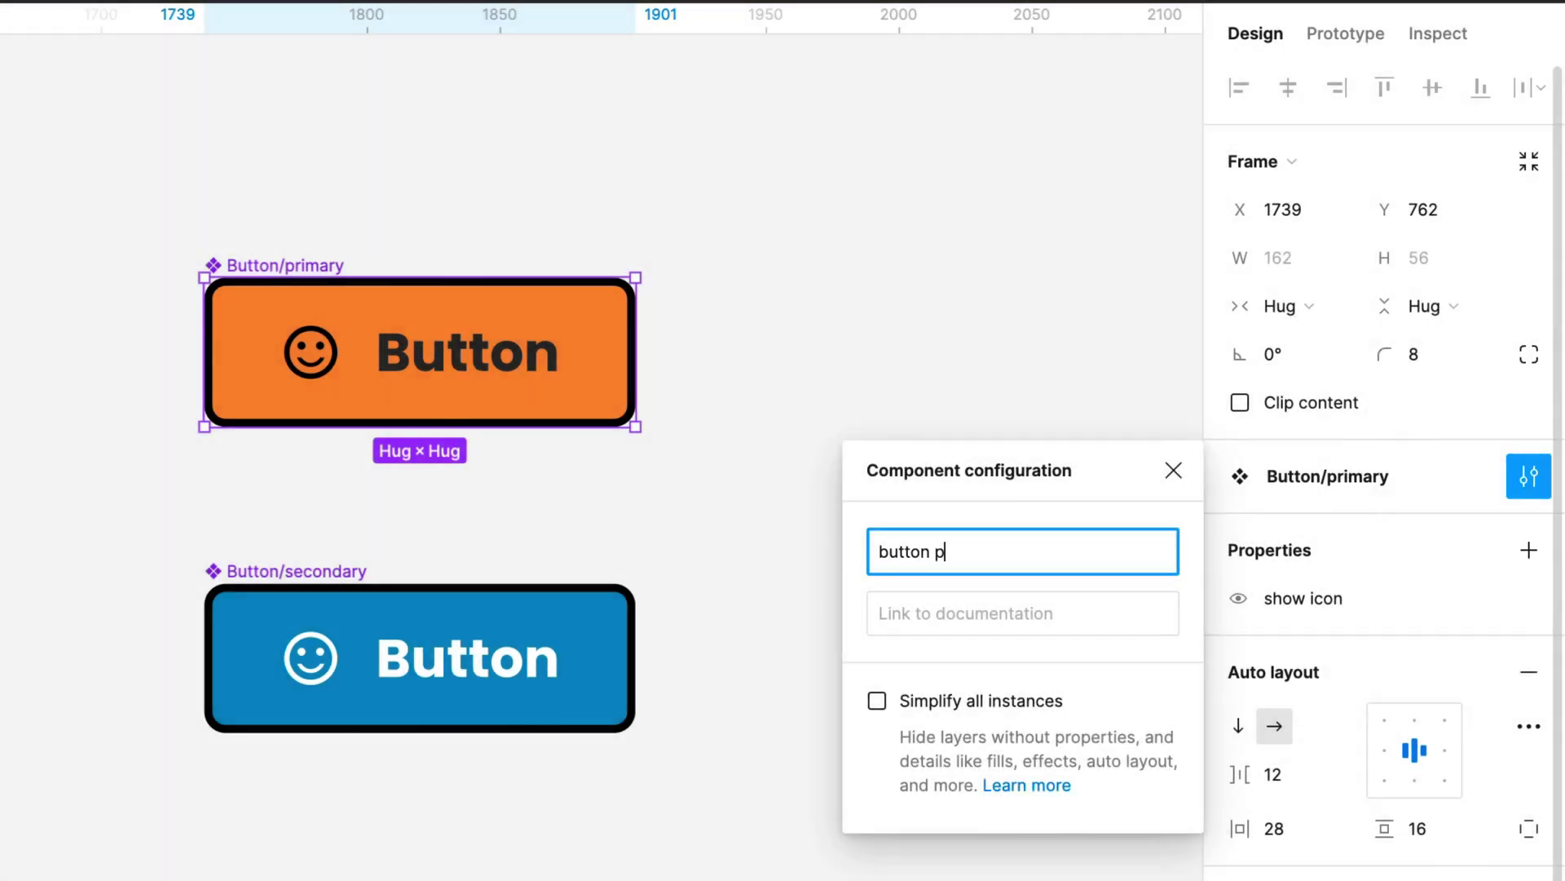
{"action": "type", "text": "rimary"}
{"action": "left_click", "coordinate": [1091, 613]}
{"action": "key", "text": "ctrl+v"}
{"action": "left_click", "coordinate": [1174, 470]}
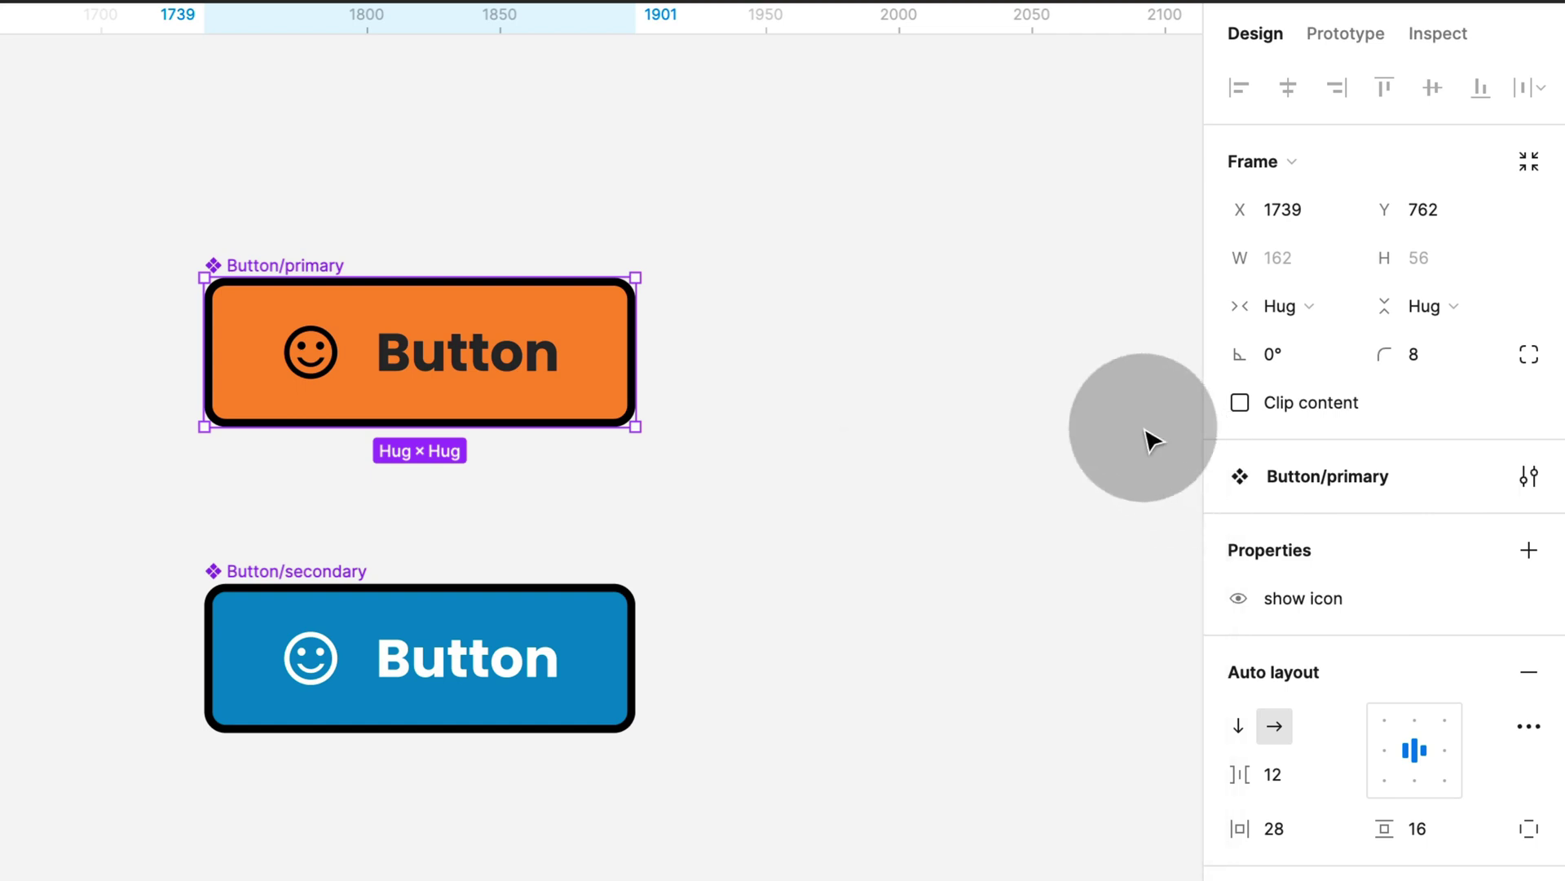
{"action": "left_click", "coordinate": [1432, 31]}
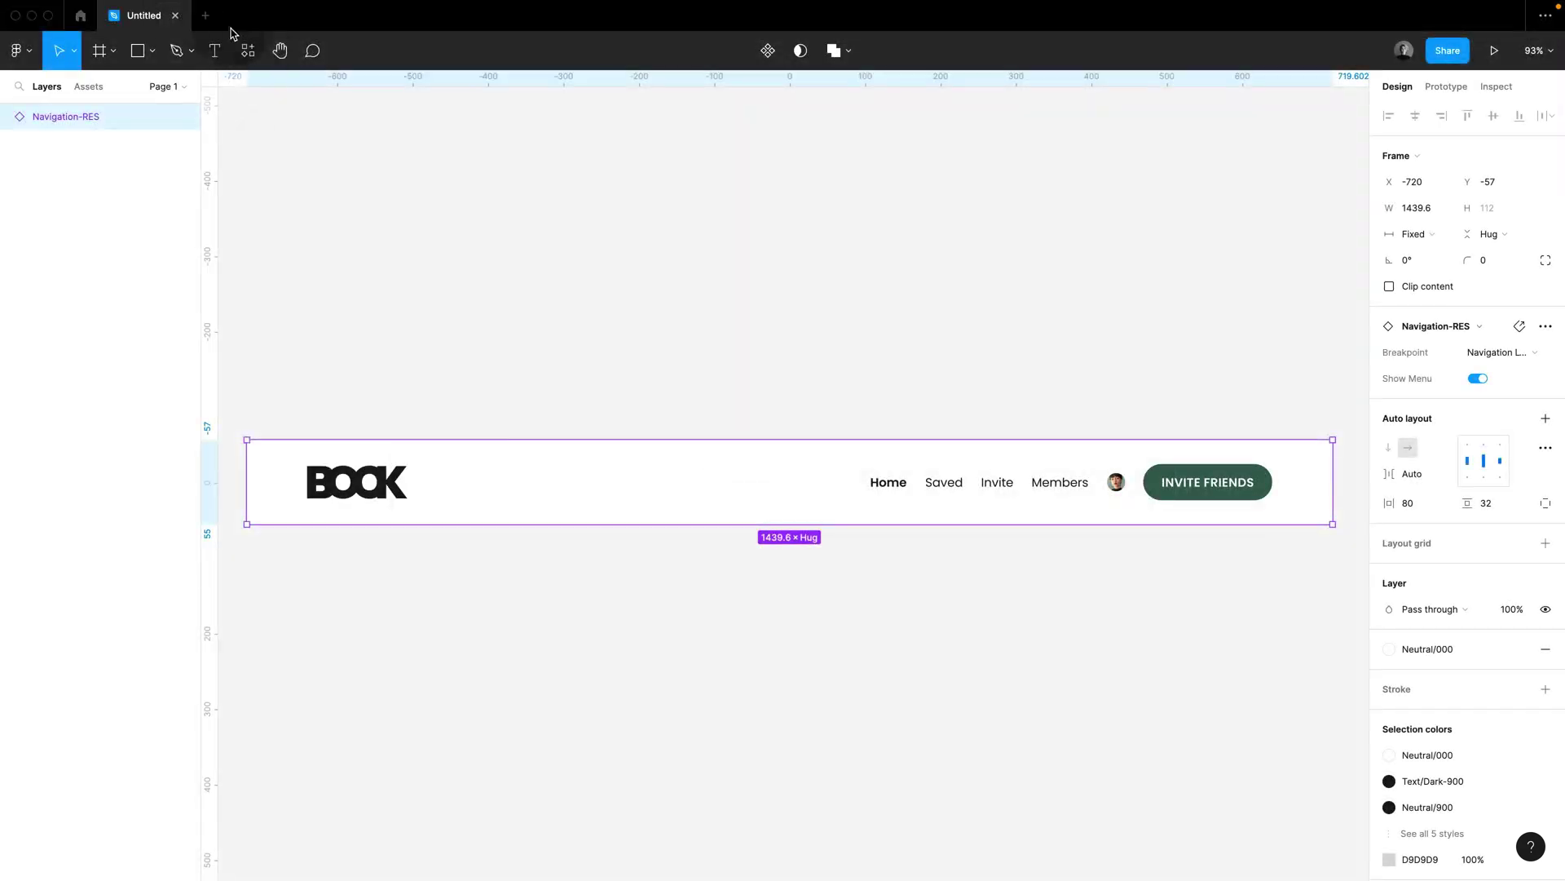
- Run the EightShapes Specs plugin and browse the generated Navigation-RES spec with the UI hidden
{"action": "left_click", "coordinate": [245, 49]}
{"action": "left_click", "coordinate": [329, 84]}
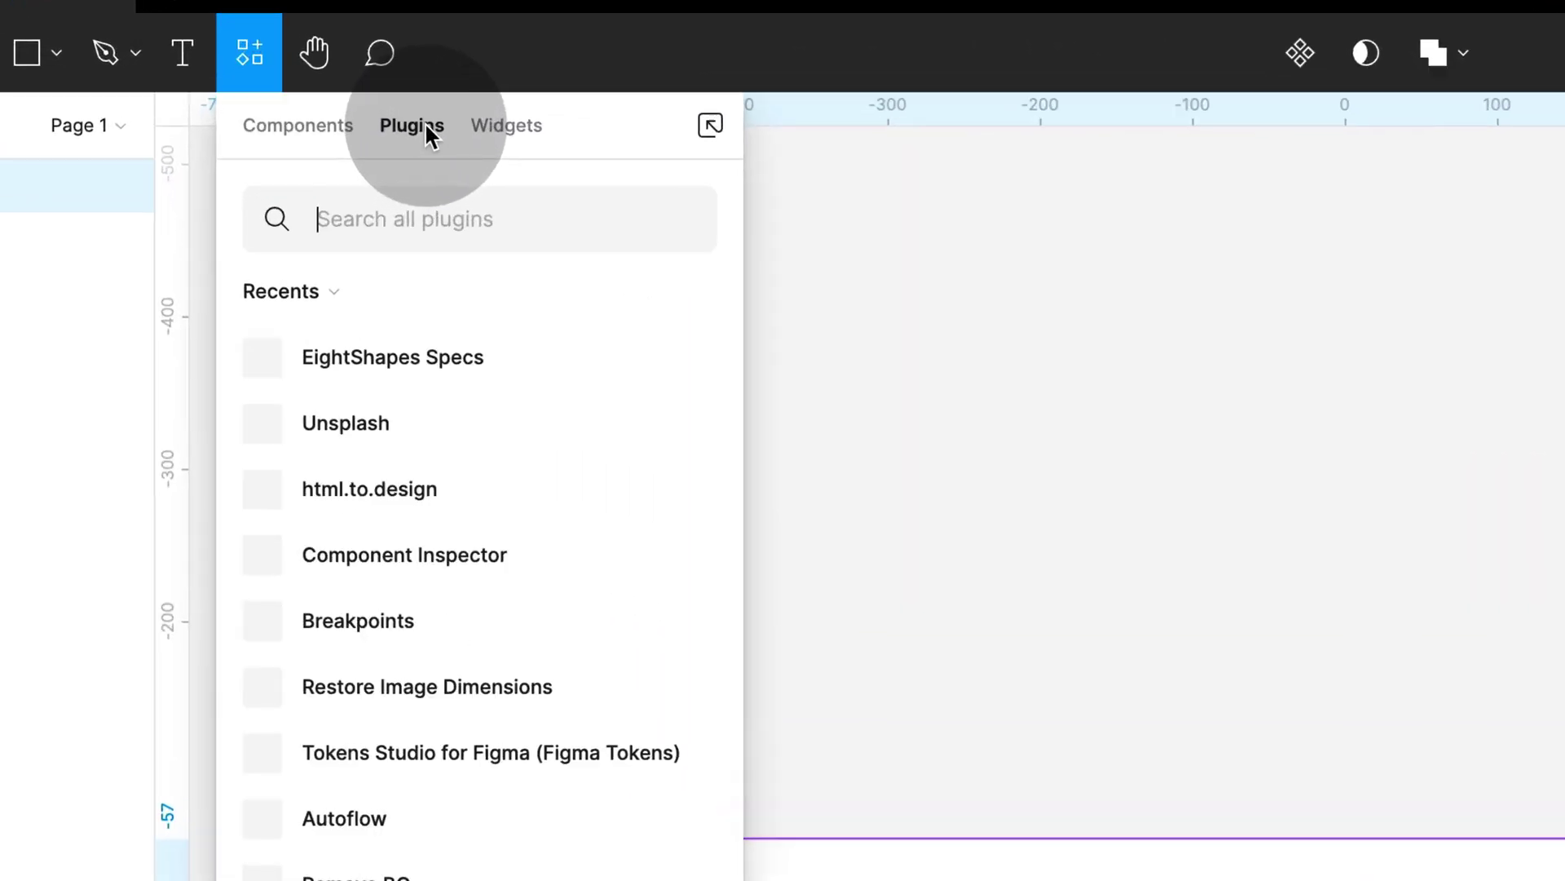
{"action": "type", "text": "Eight"}
{"action": "left_click", "coordinate": [799, 435]}
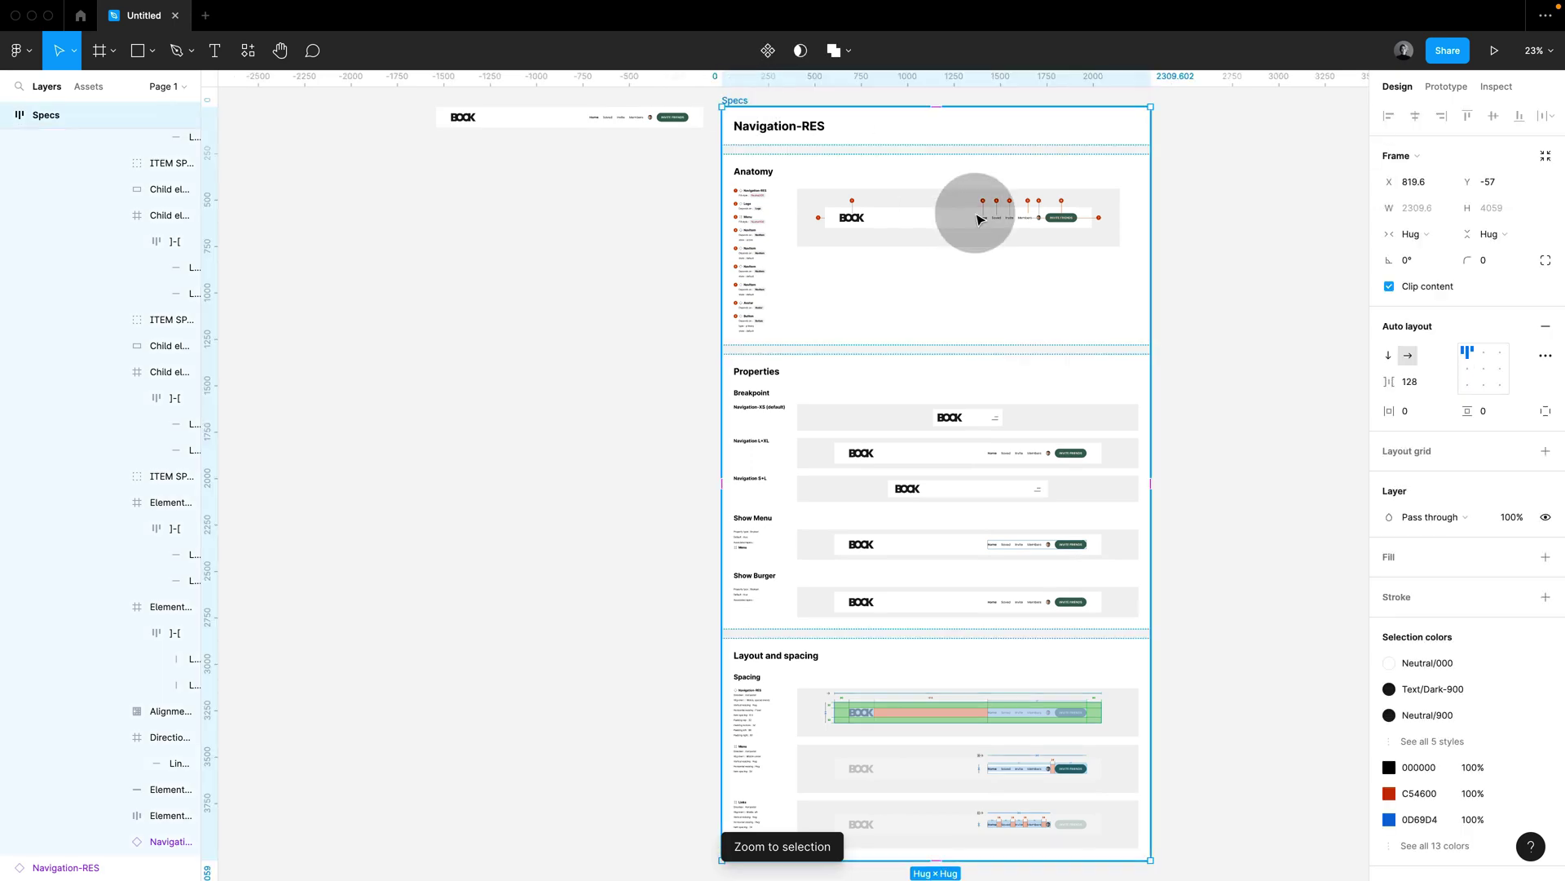
{"action": "key", "text": "super+backslash"}
{"action": "scroll", "coordinate": [1084, 175], "scroll_direction": "up", "scroll_amount": 5}
{"action": "scroll", "coordinate": [1040, 193], "scroll_direction": "up", "scroll_amount": 2}
{"action": "scroll", "coordinate": [630, 294], "scroll_direction": "down", "scroll_amount": 7}
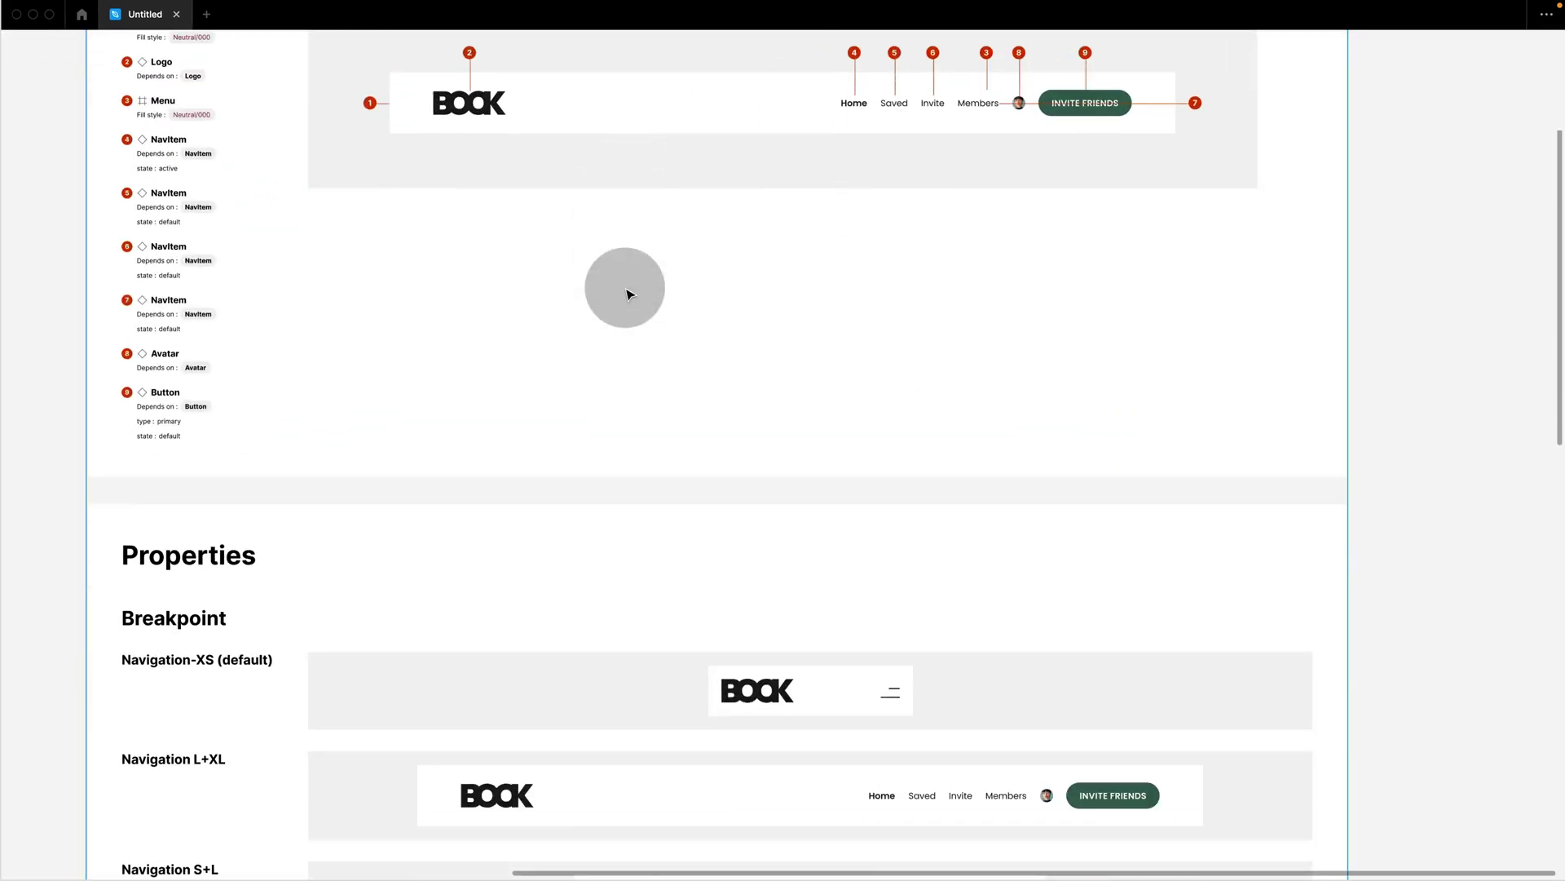
{"action": "scroll", "coordinate": [630, 293], "scroll_direction": "down", "scroll_amount": 10}
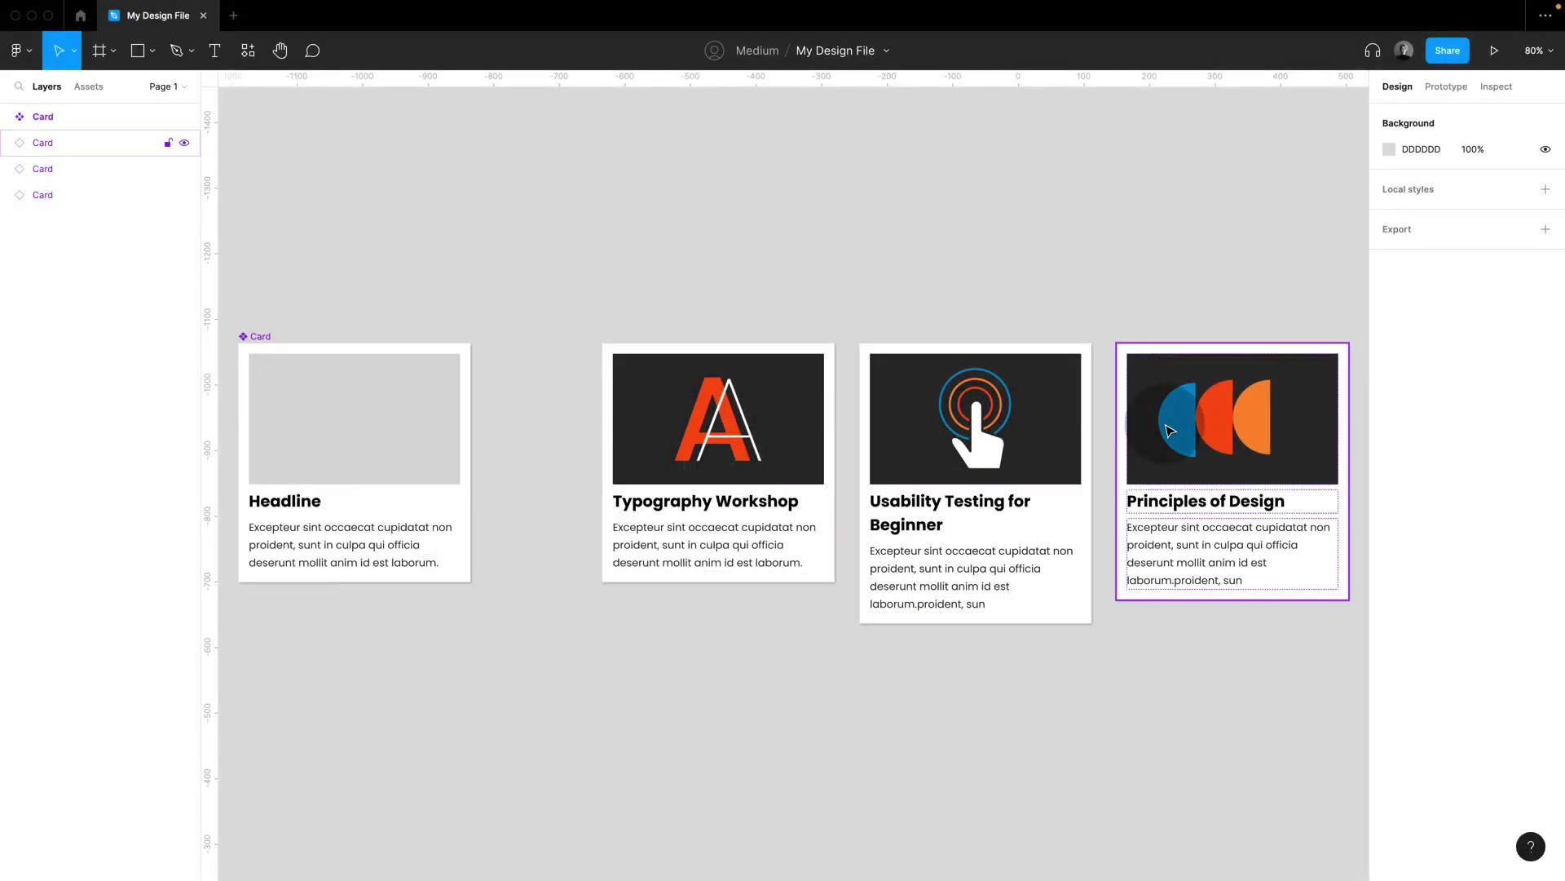
- Publish the Card component from My Design File as a team library
{"action": "left_click", "coordinate": [88, 85]}
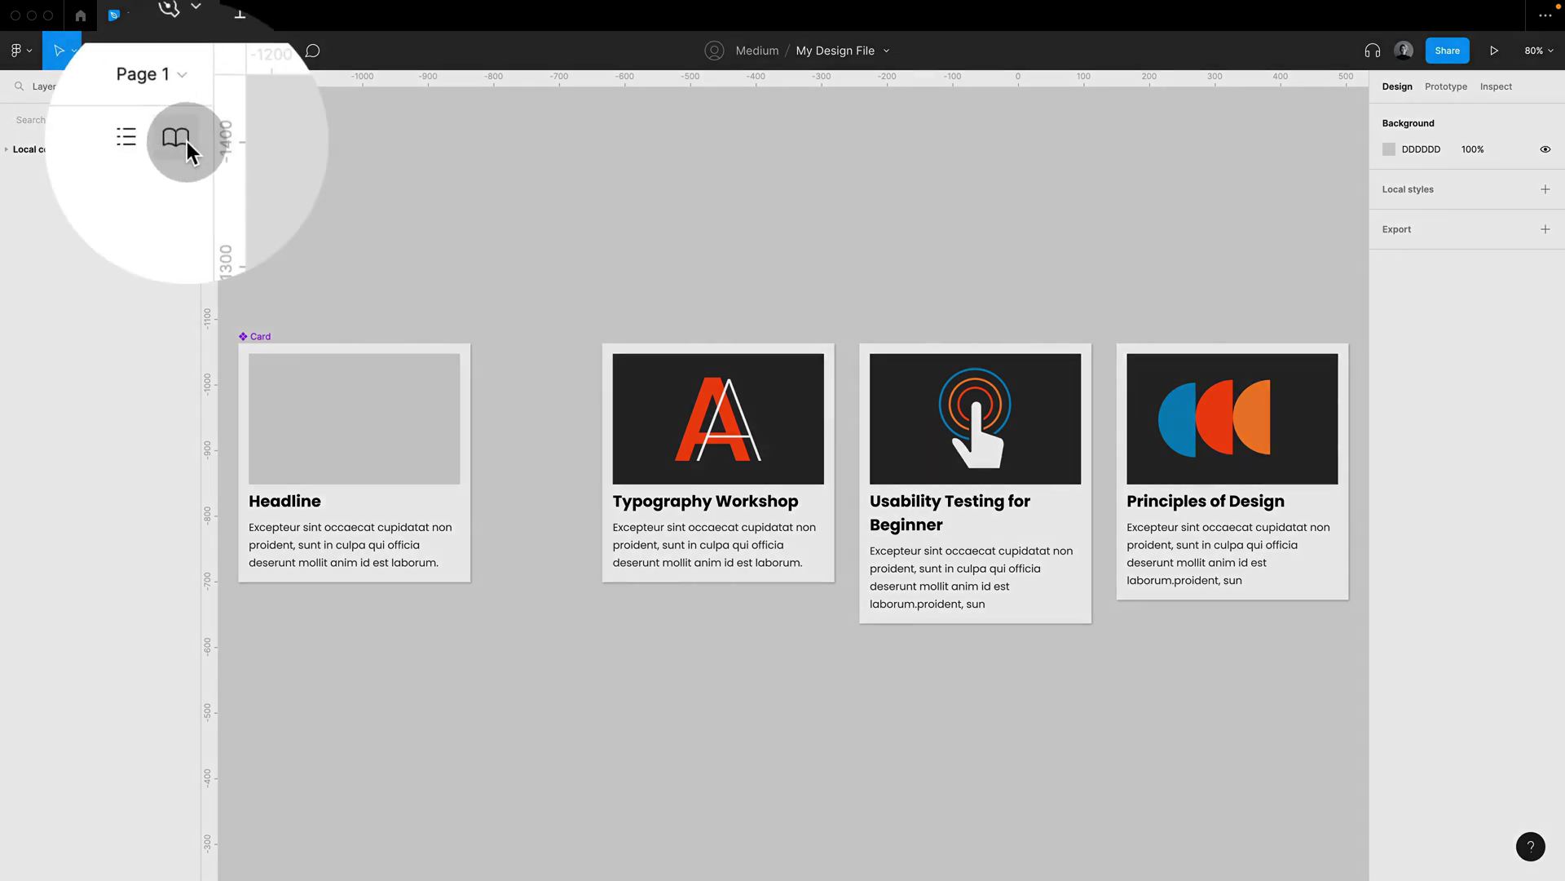
{"action": "left_click", "coordinate": [181, 120]}
{"action": "left_click", "coordinate": [819, 208]}
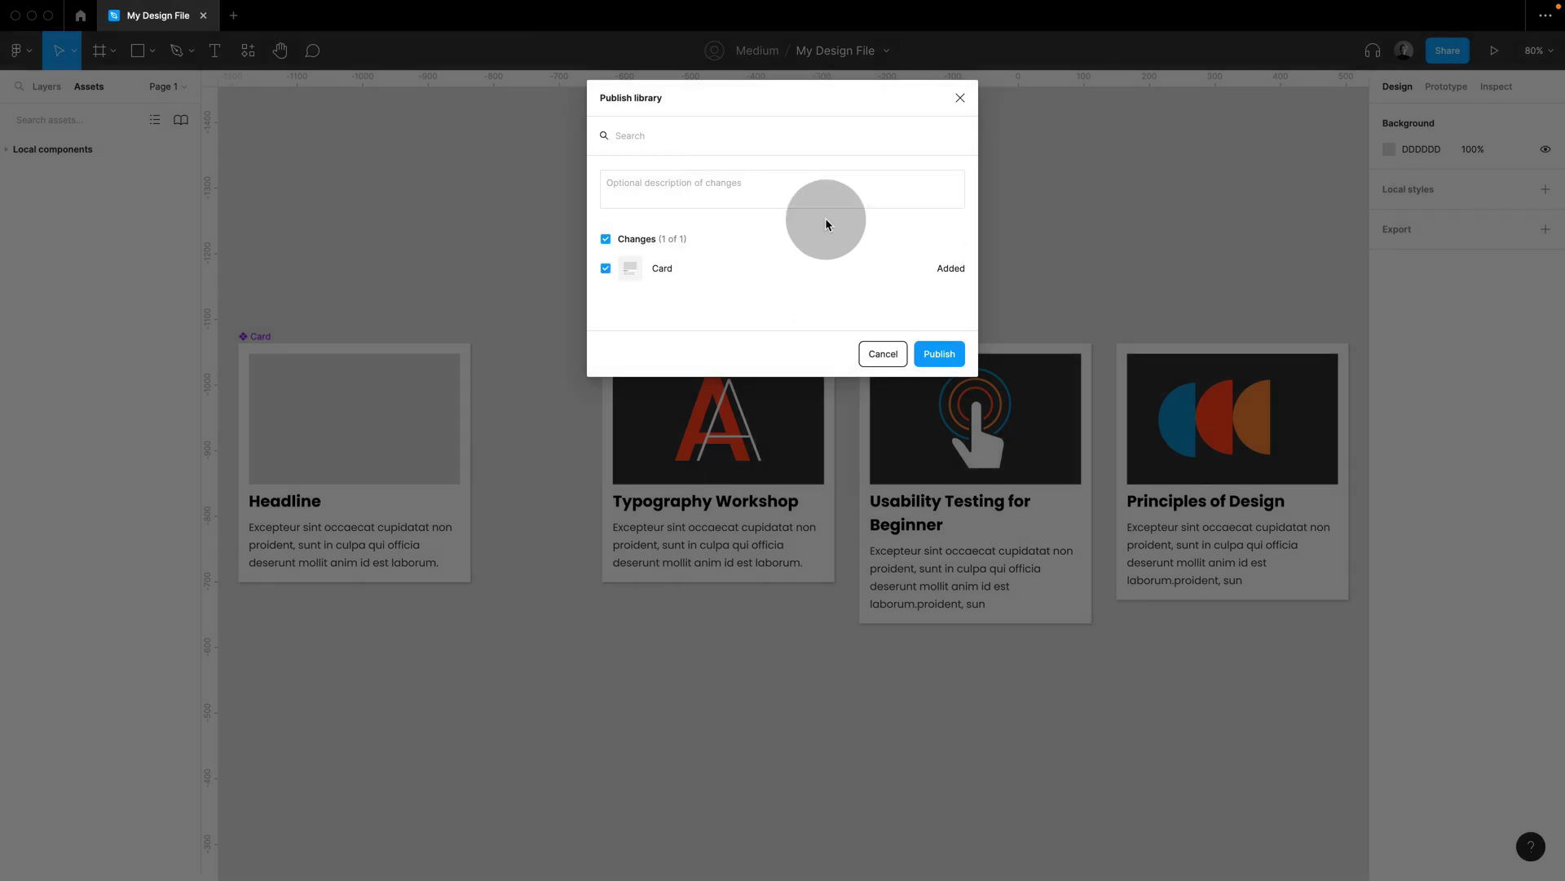
{"action": "left_click", "coordinate": [946, 356]}
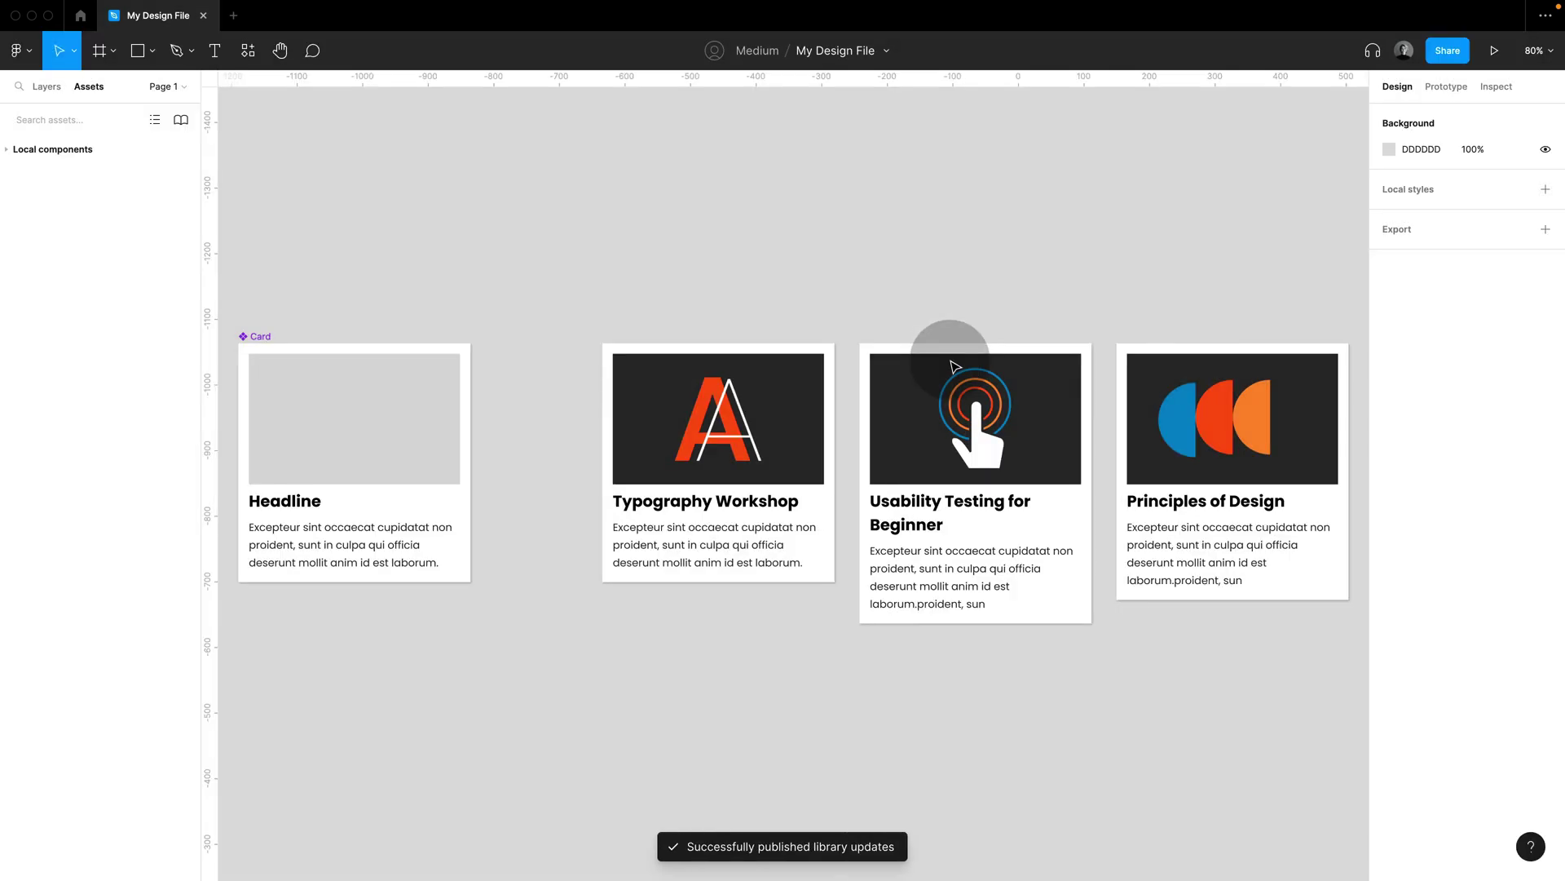
- Cut the Card main component and paste it into My New Library
{"action": "left_click", "coordinate": [261, 337]}
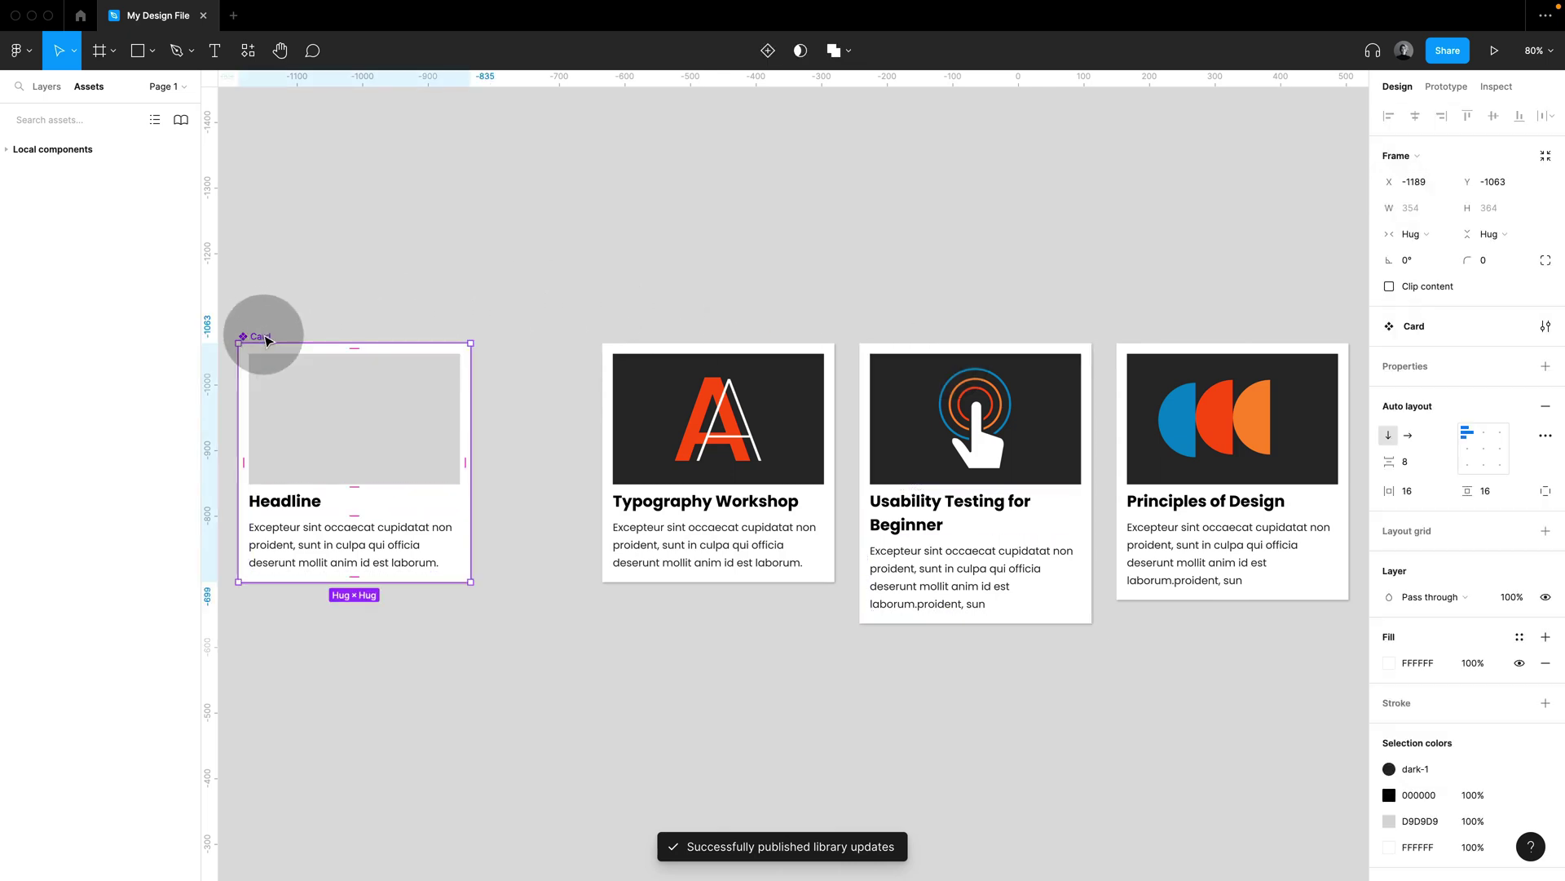
{"action": "key", "text": "super+x"}
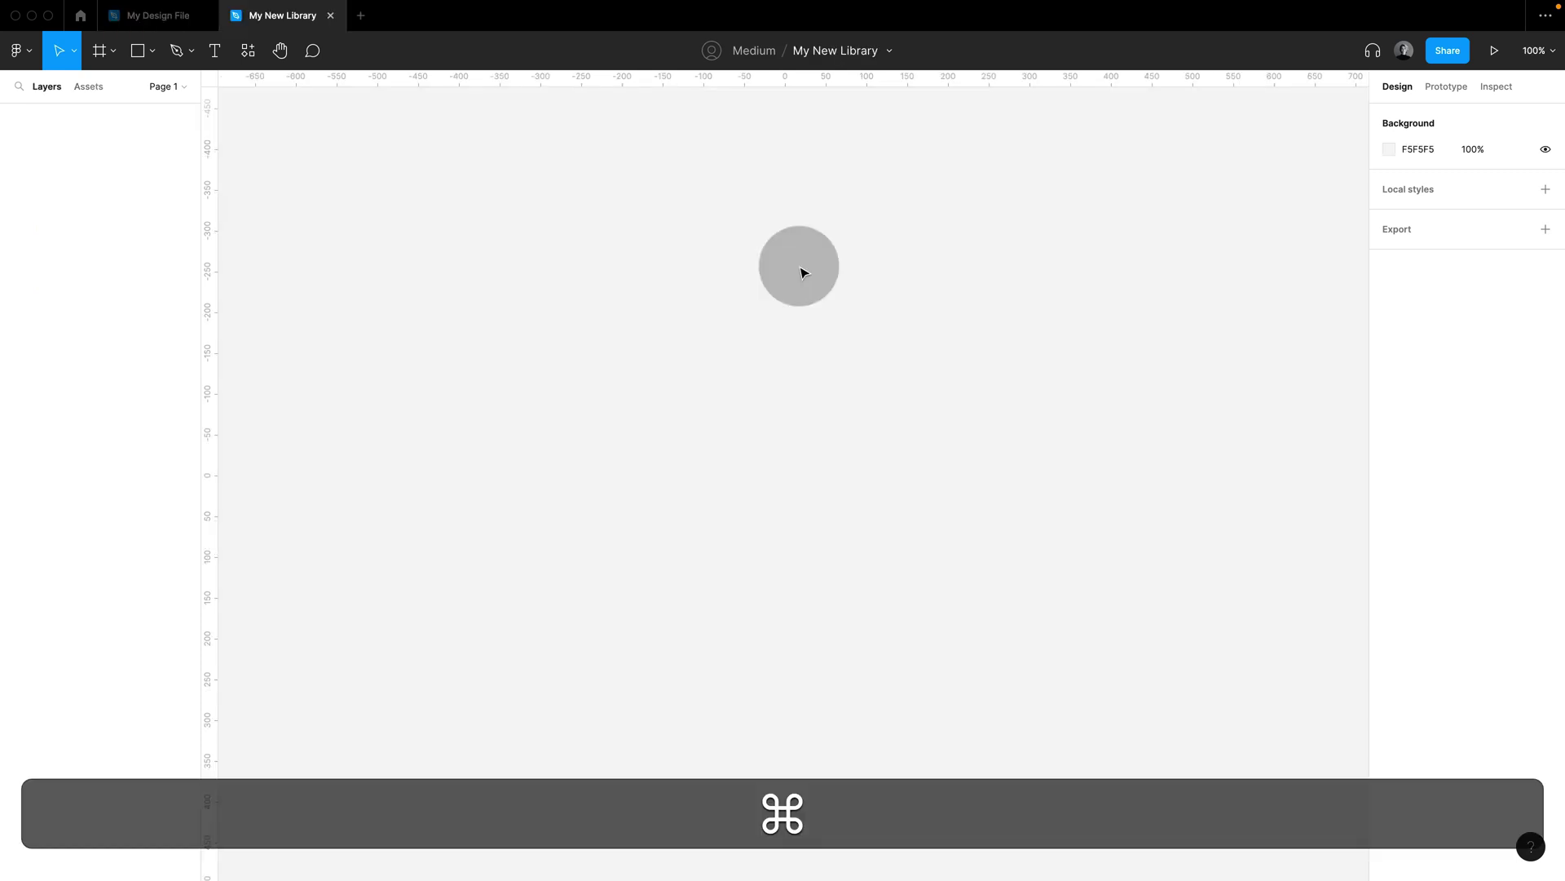
{"action": "key", "text": "super+v"}
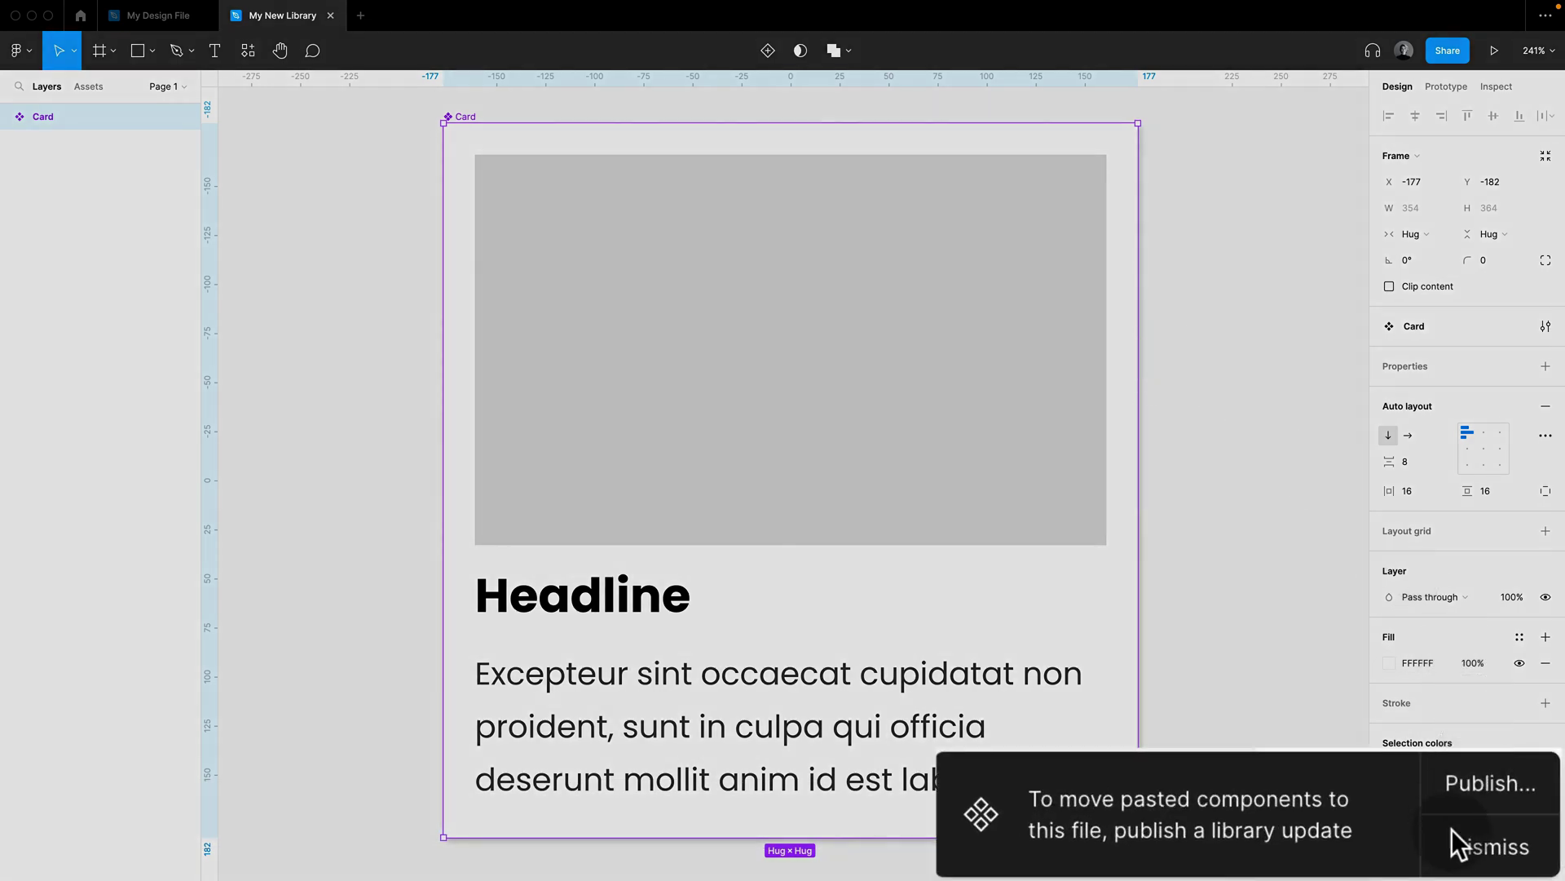
- Publish My New Library's update with the moved Card, then return to My Design File
{"action": "left_click", "coordinate": [1491, 783]}
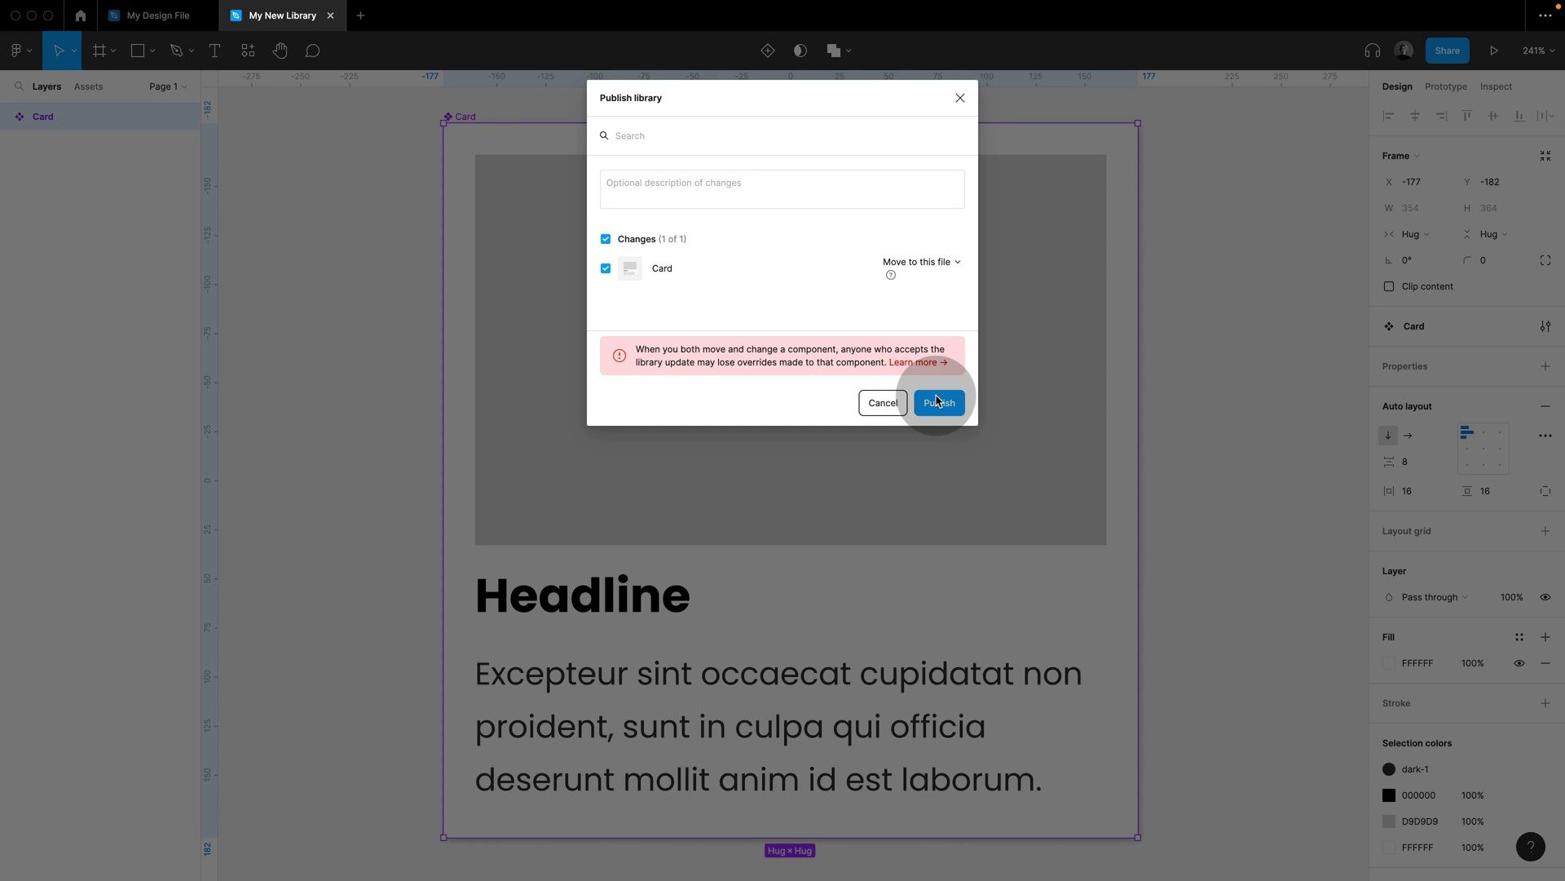
{"action": "left_click", "coordinate": [939, 401]}
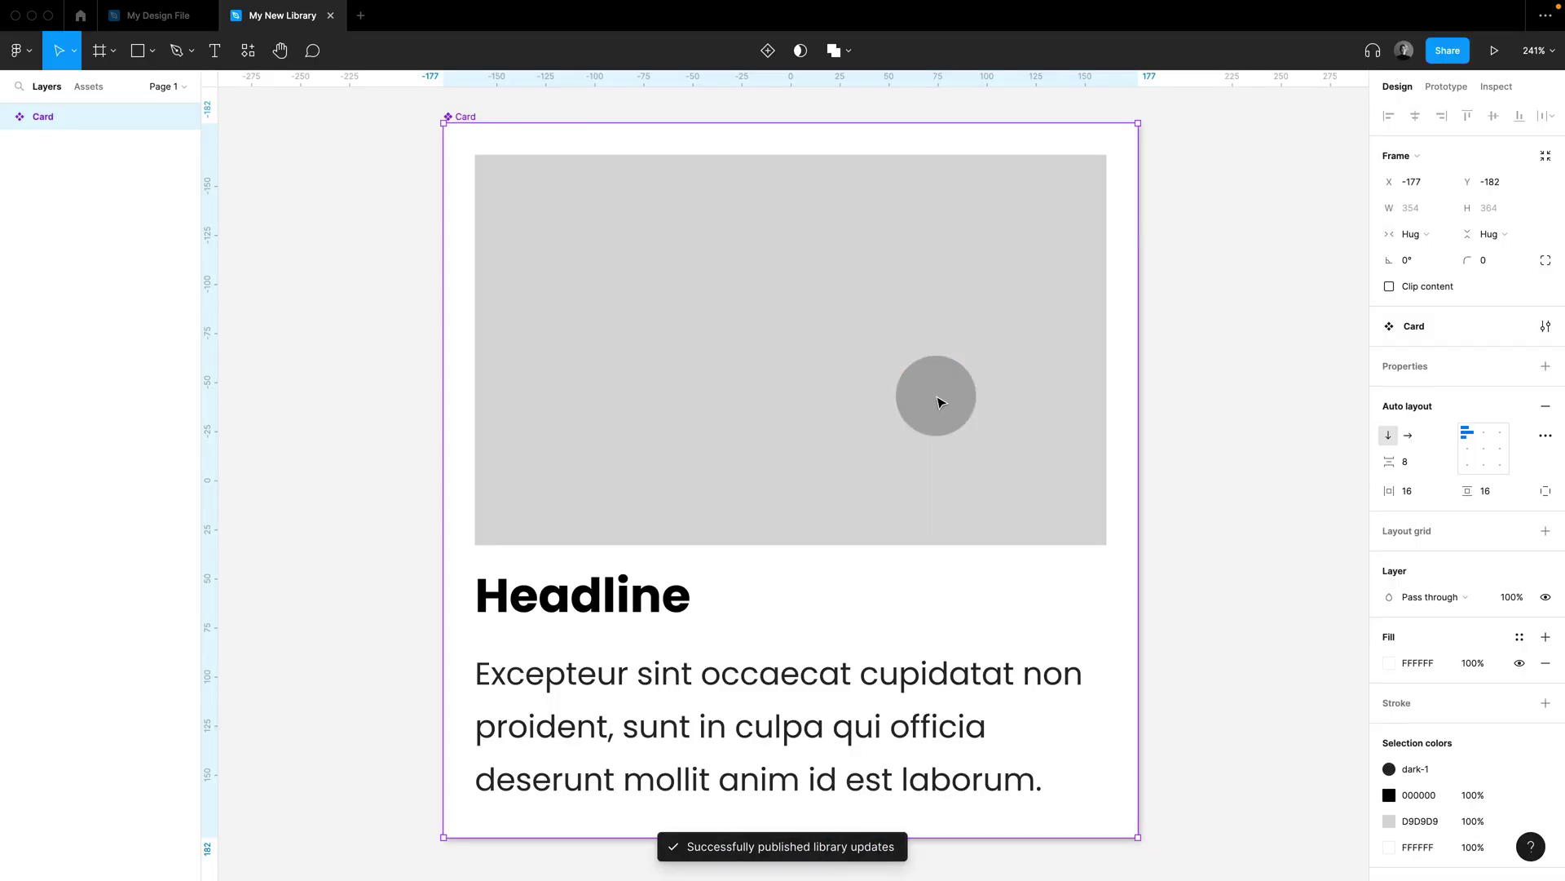
{"action": "left_click", "coordinate": [168, 17]}
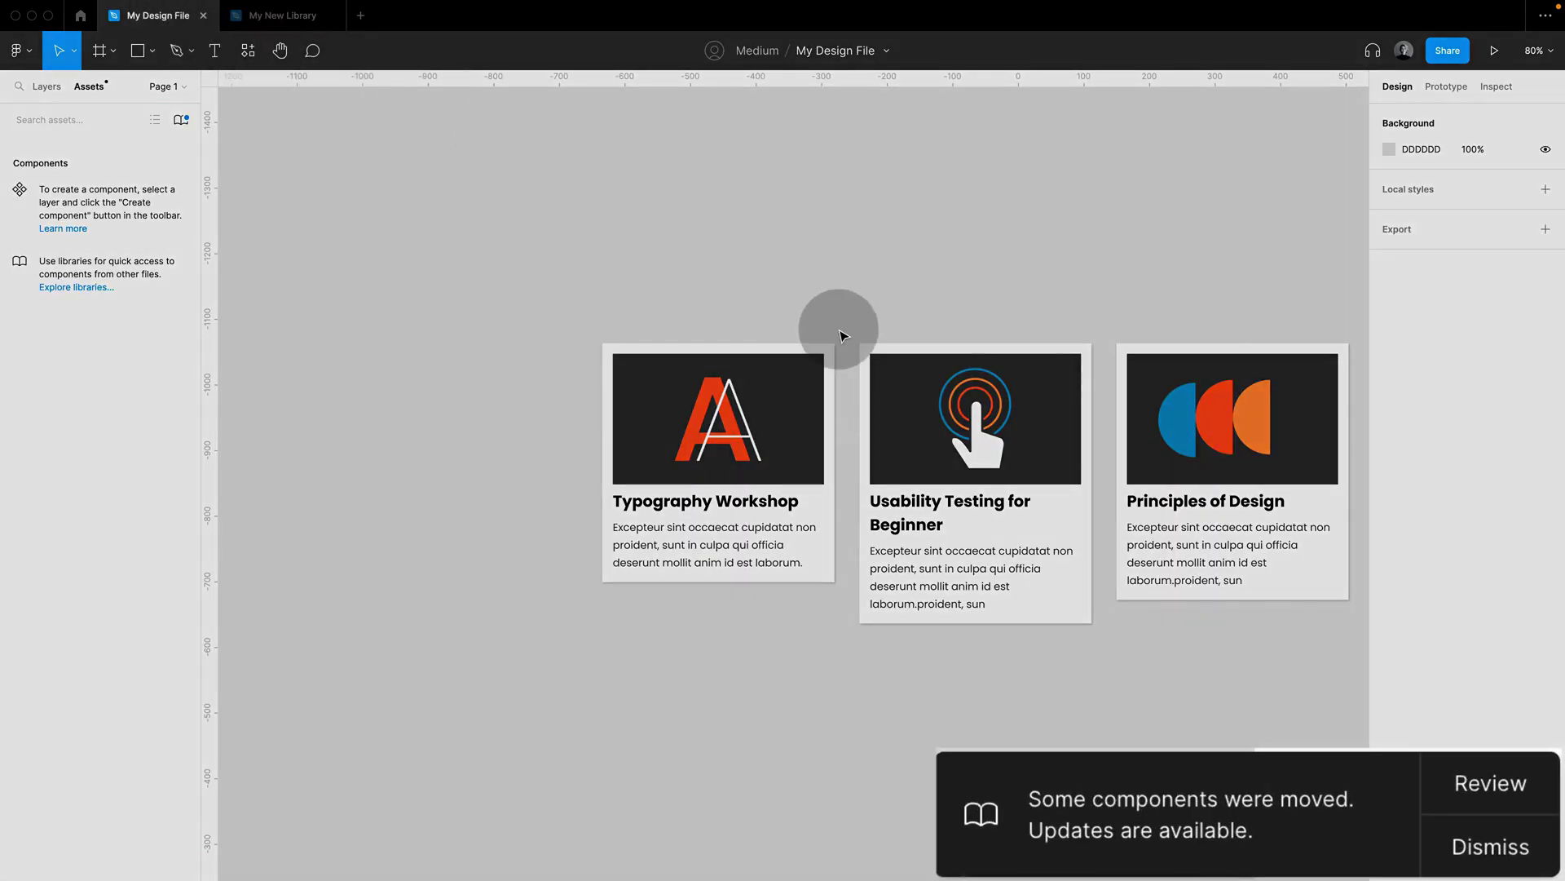
- Accept the Card library update and jump from the Typography Workshop card to its main component
{"action": "left_click", "coordinate": [1500, 795]}
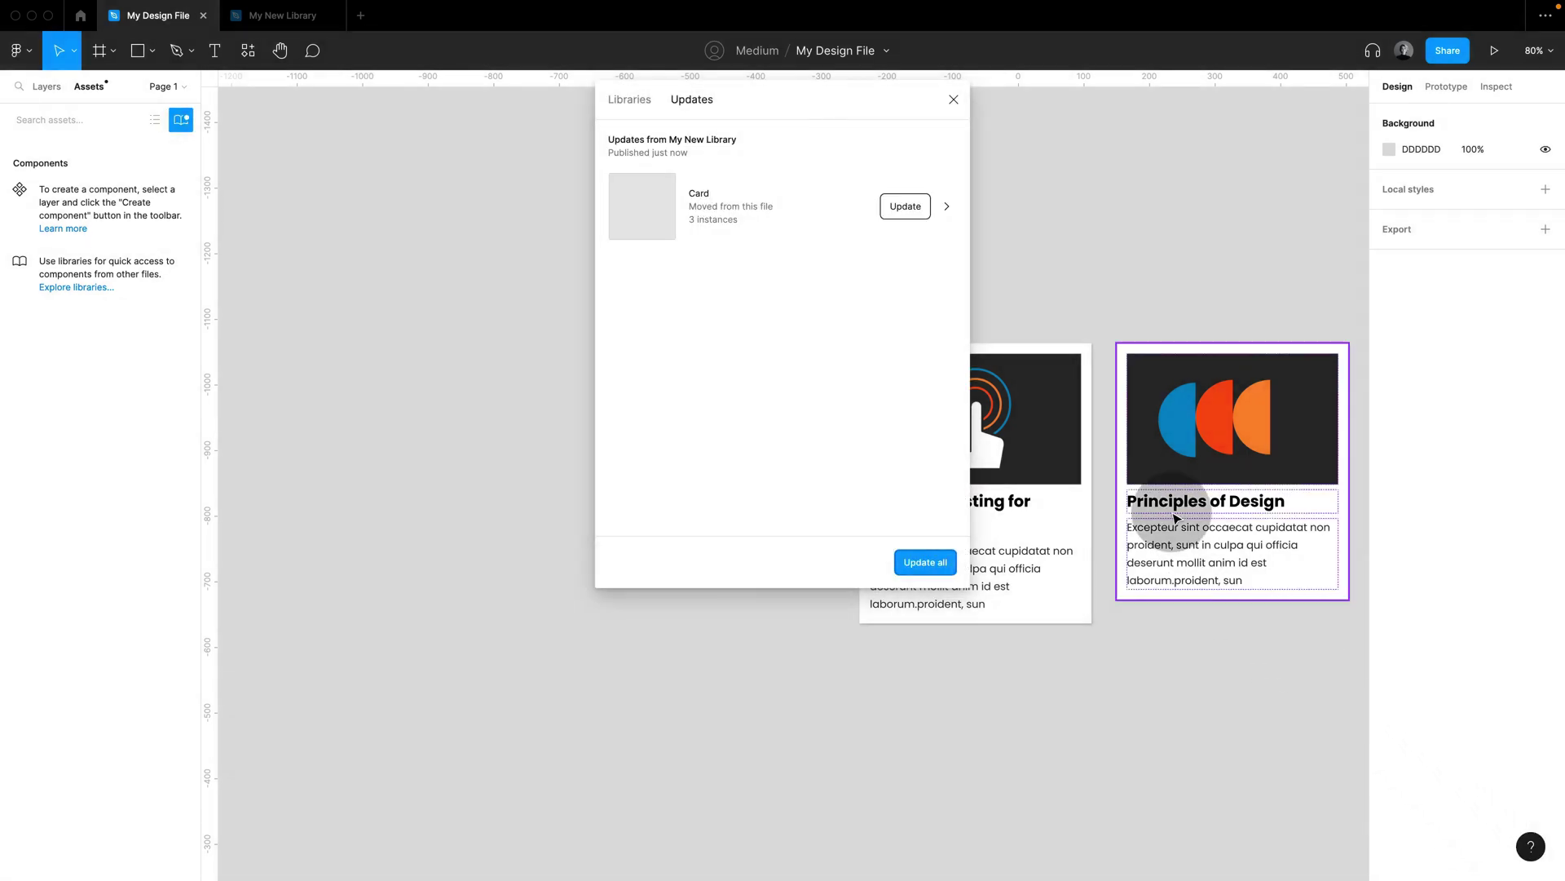
{"action": "left_click", "coordinate": [907, 207]}
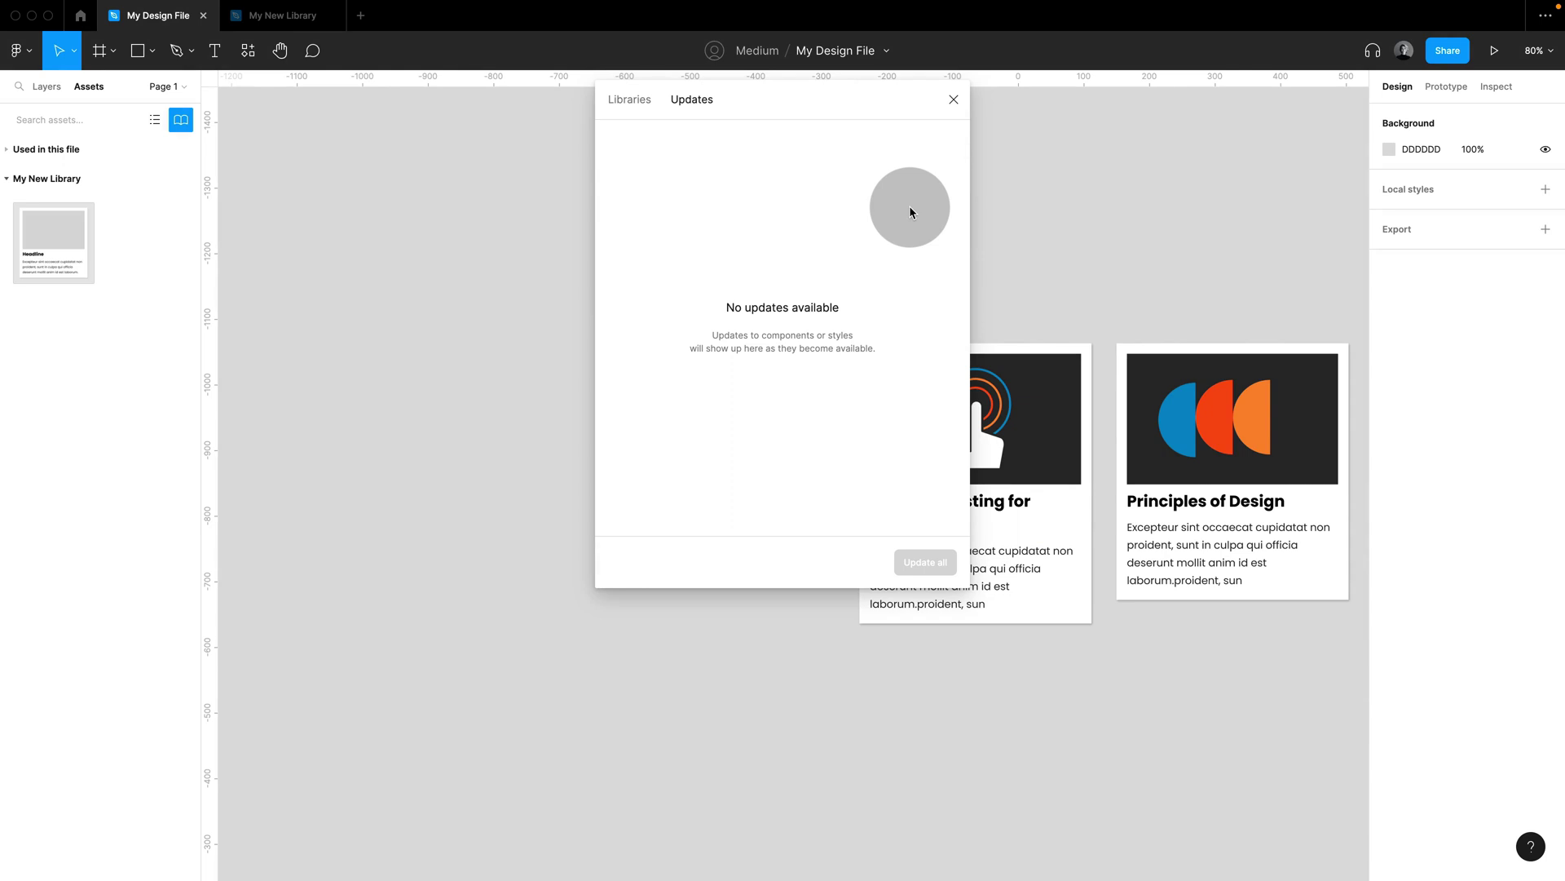
{"action": "left_click", "coordinate": [953, 99]}
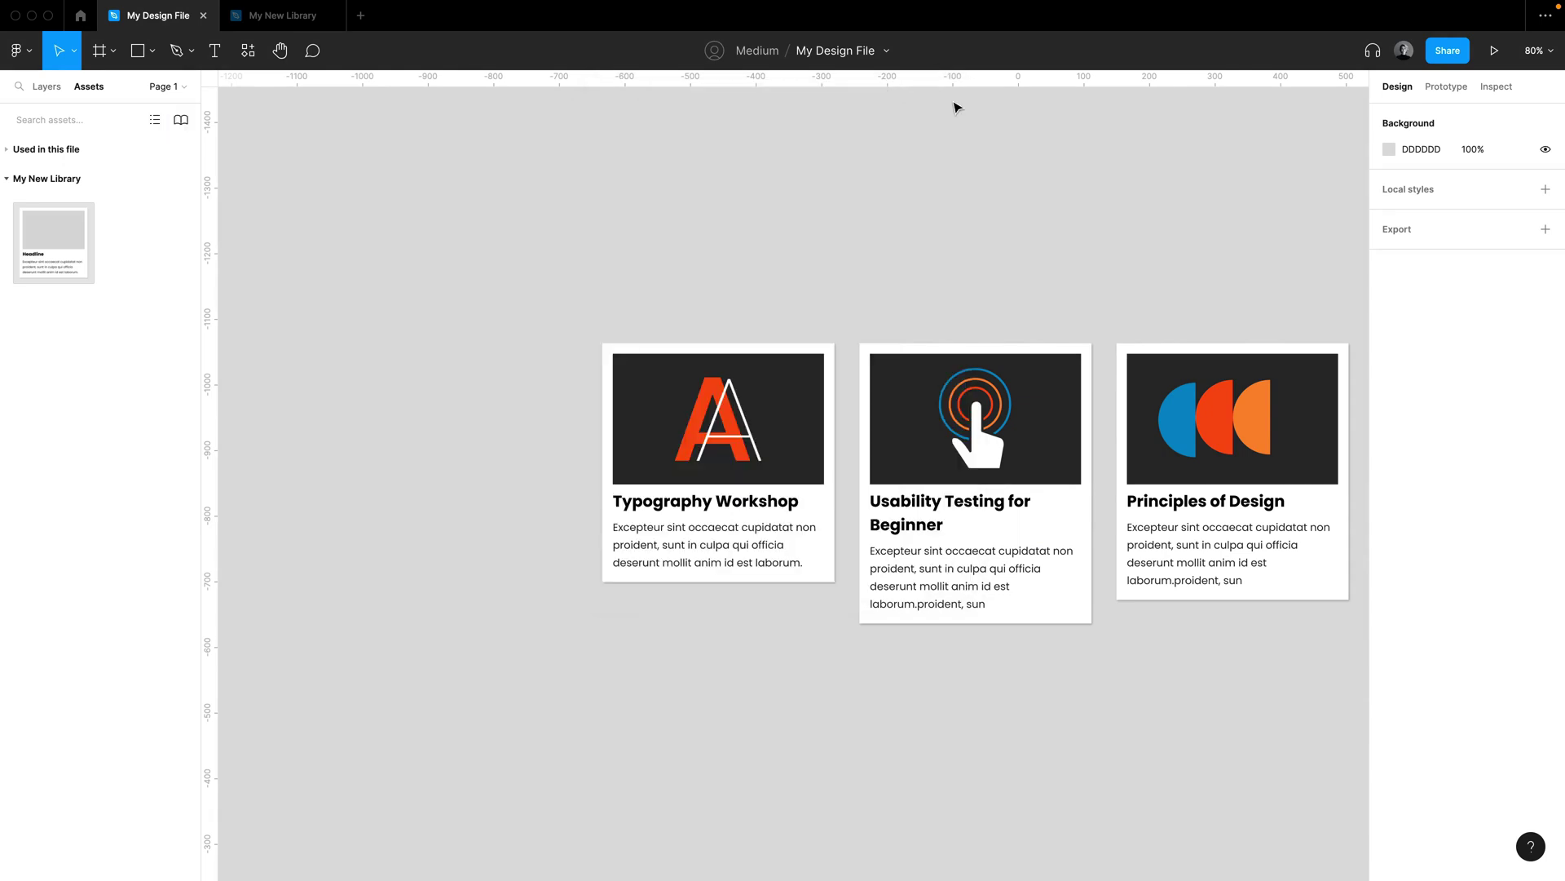
{"action": "left_click", "coordinate": [826, 408]}
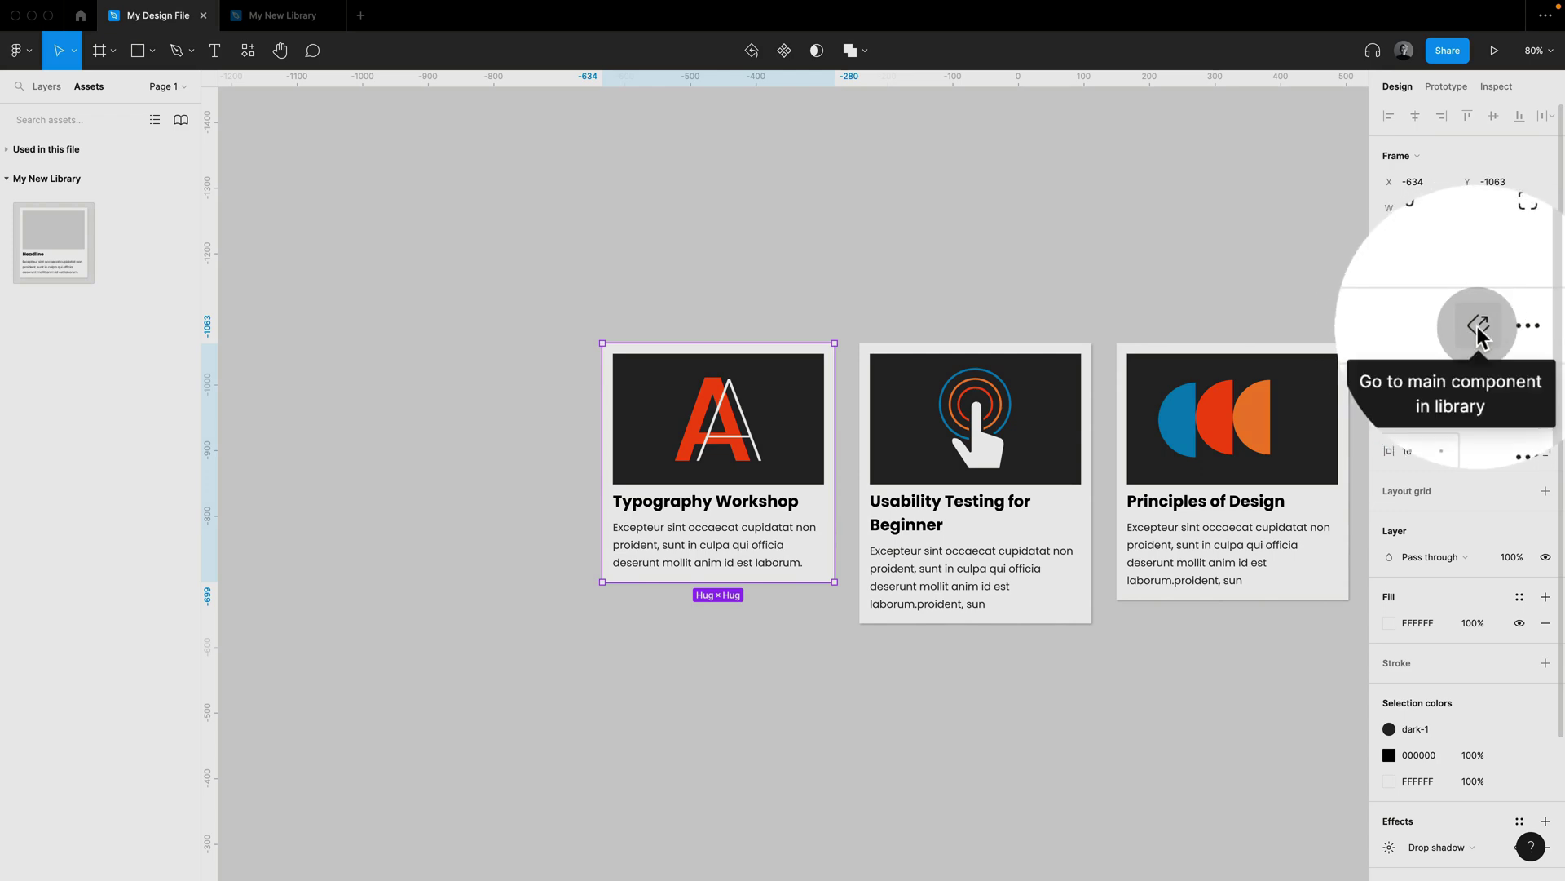
{"action": "left_click", "coordinate": [1480, 328]}
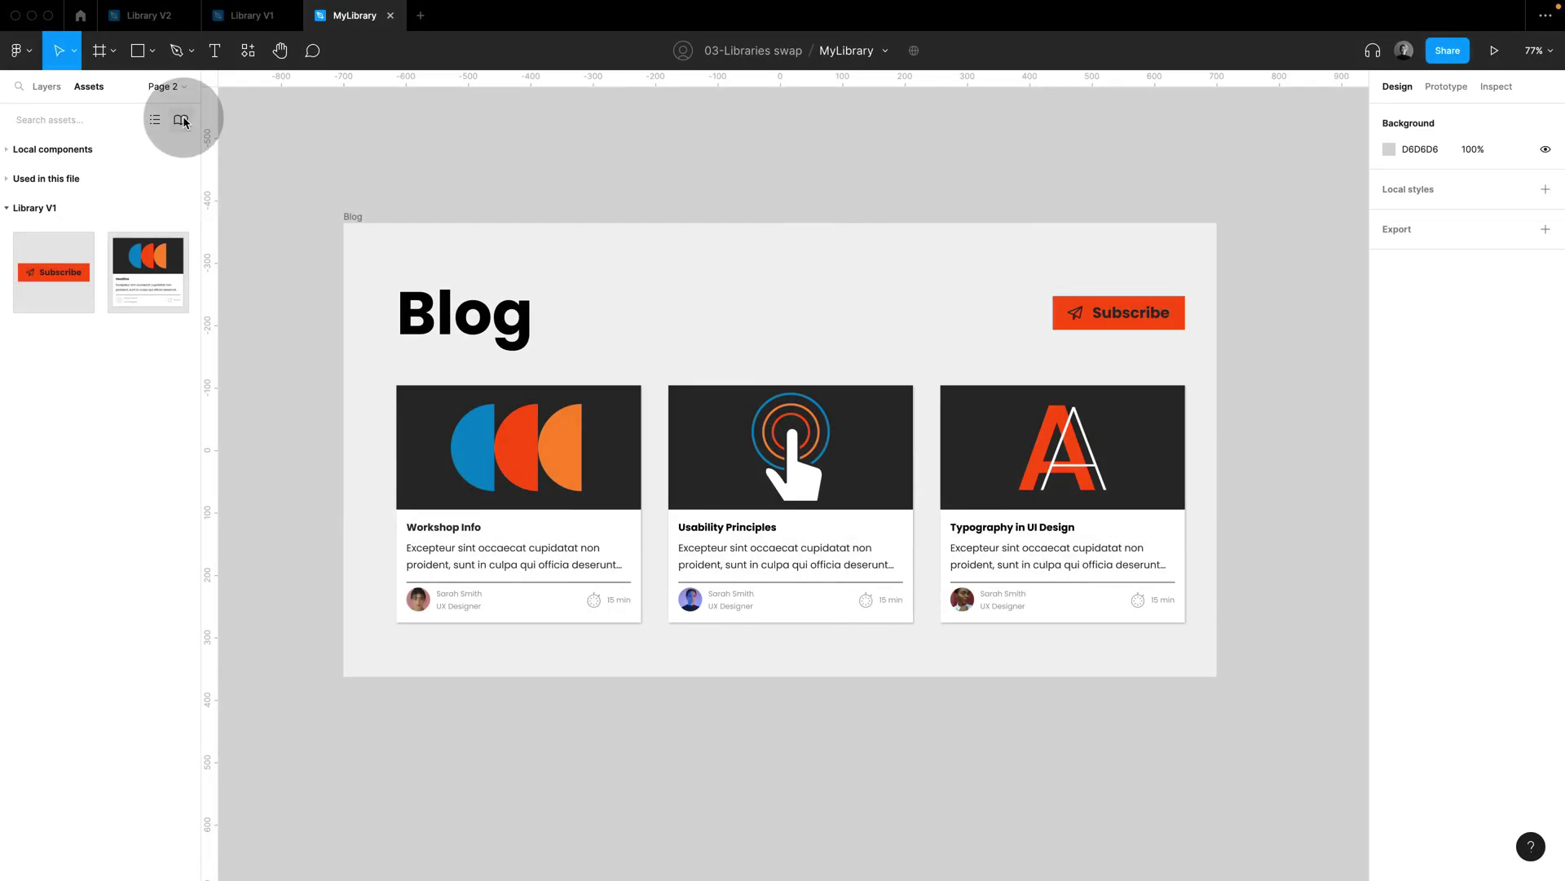
- Swap the Blog page's Library V1 components for Library V2 in the Libraries dialog
{"action": "left_click", "coordinate": [181, 120]}
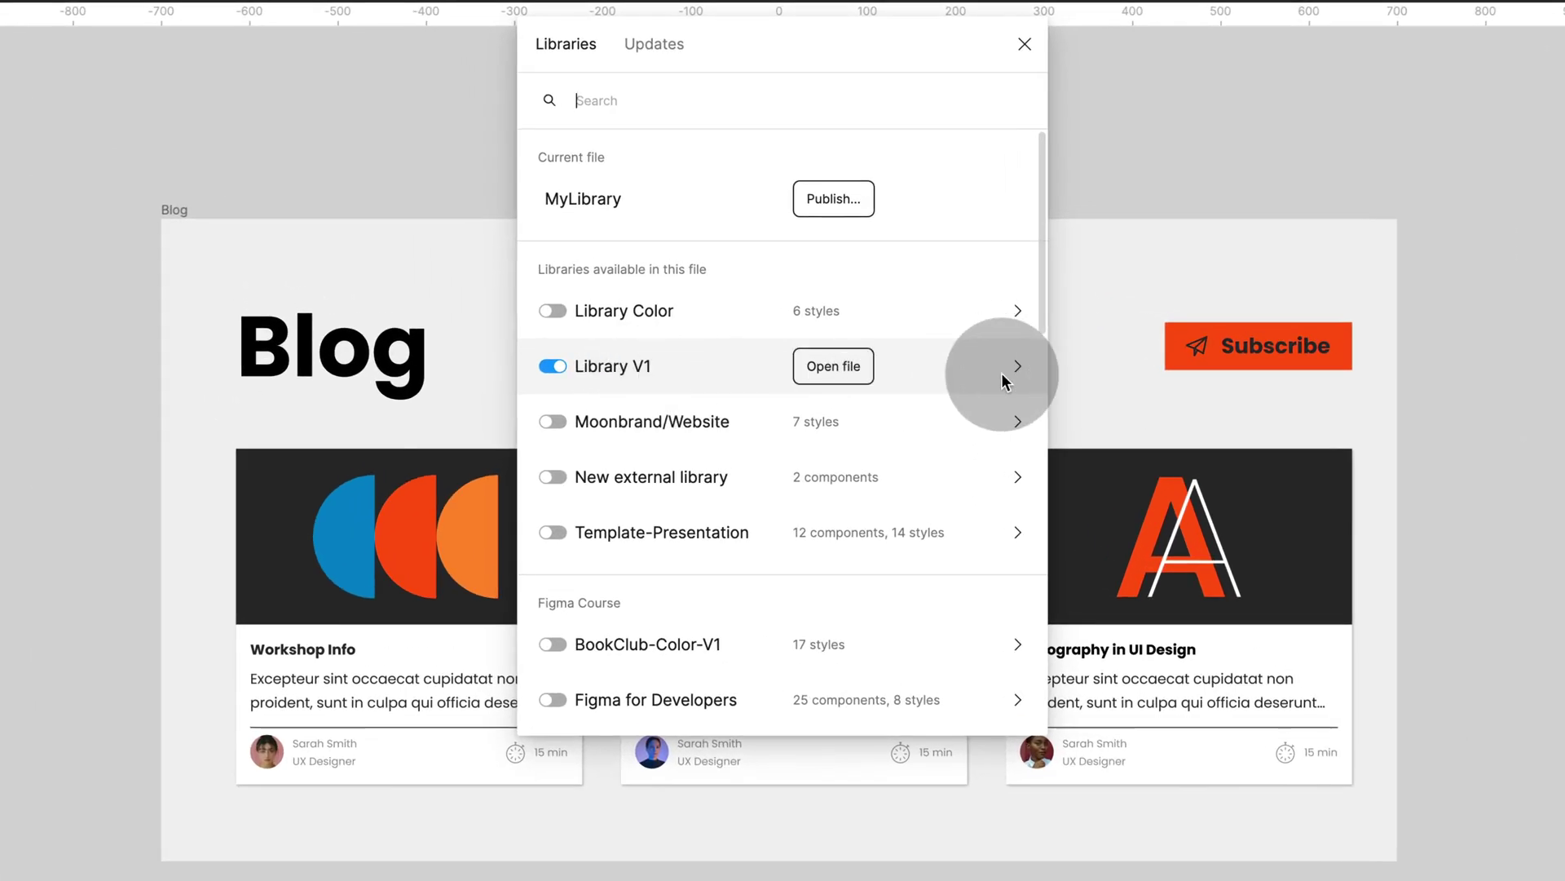
{"action": "left_click", "coordinate": [1003, 380]}
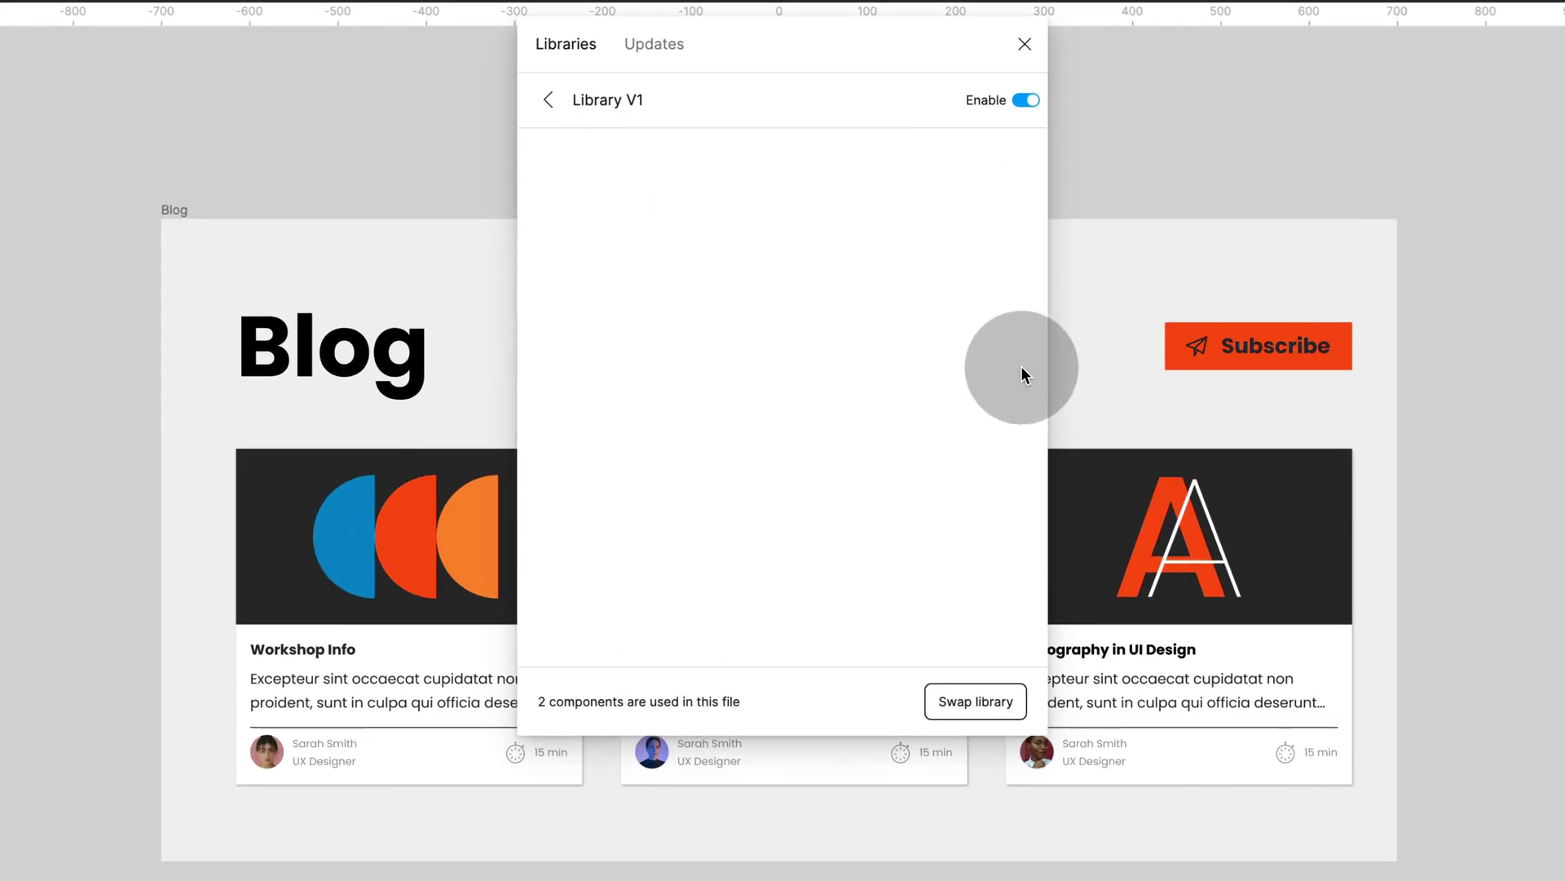
{"action": "left_click", "coordinate": [982, 706]}
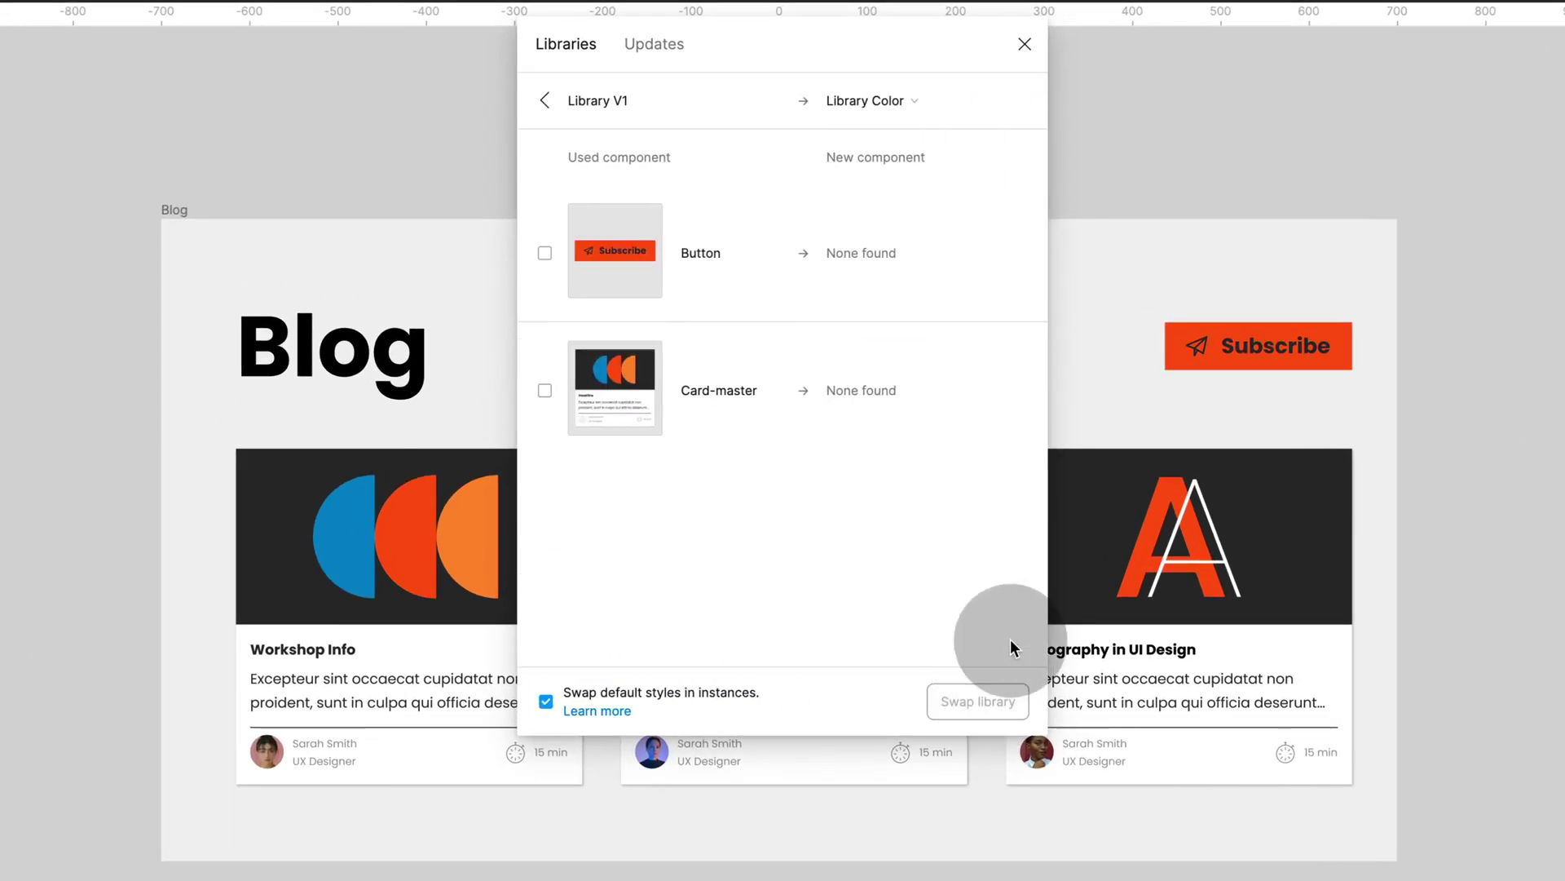
{"action": "left_click", "coordinate": [916, 109]}
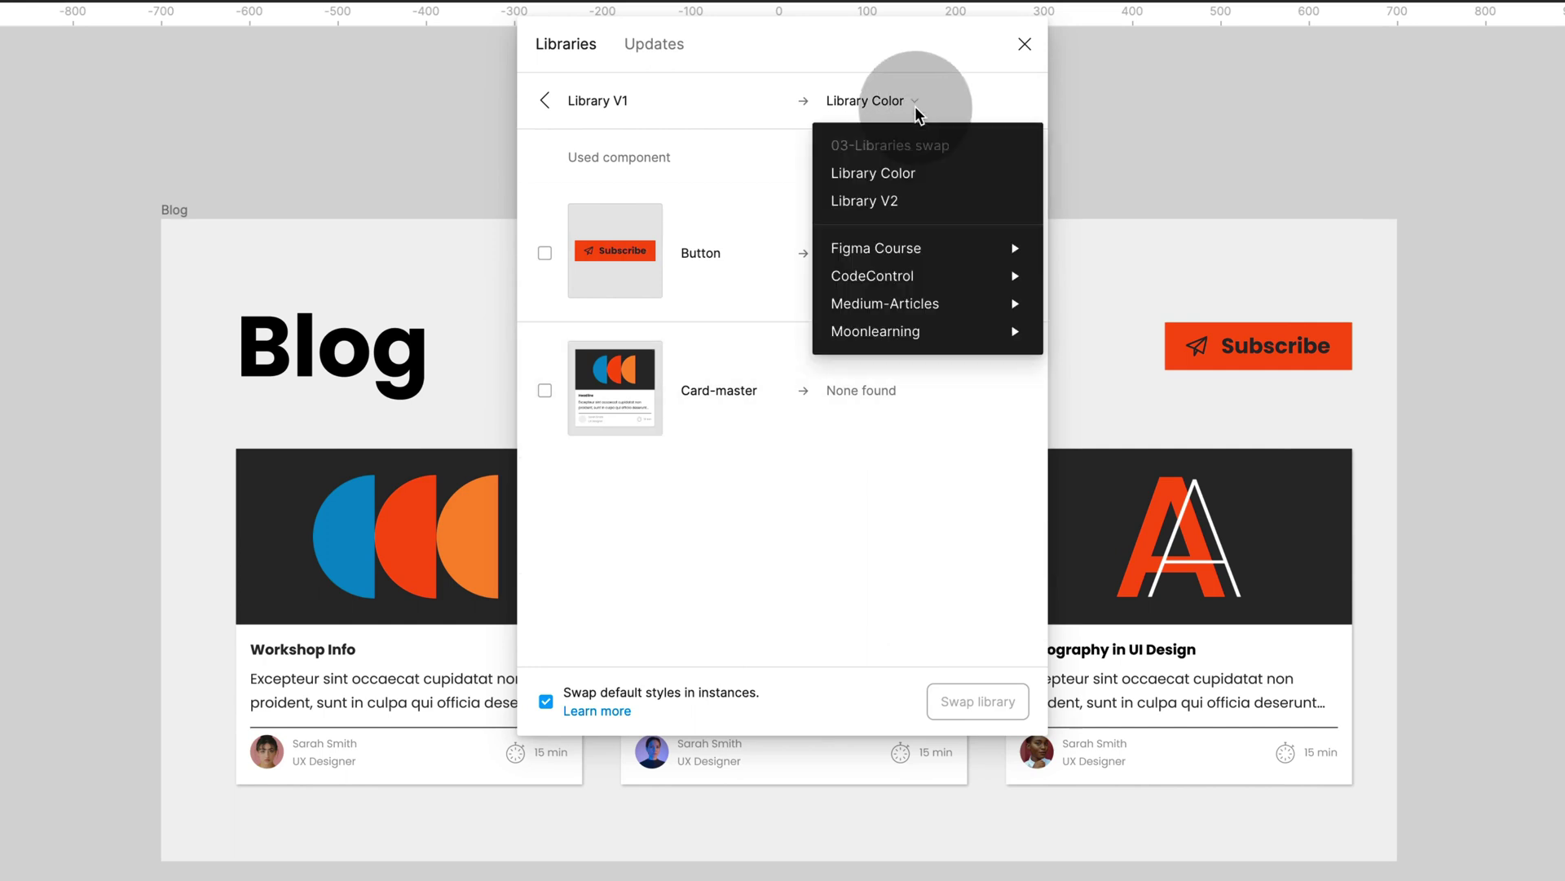
{"action": "left_click", "coordinate": [911, 197]}
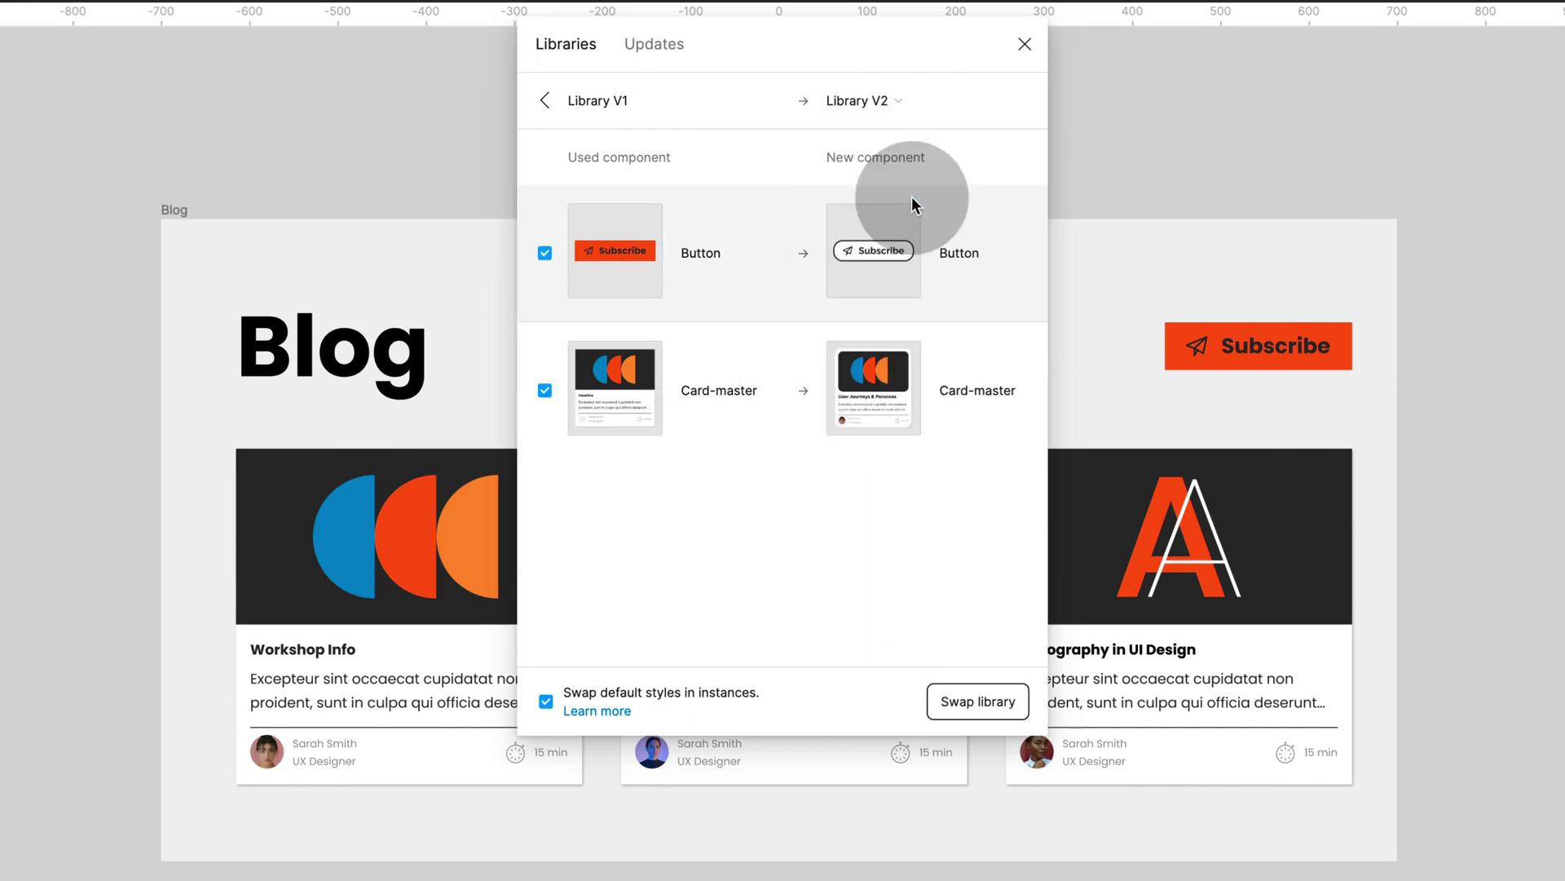
{"action": "left_click", "coordinate": [985, 701]}
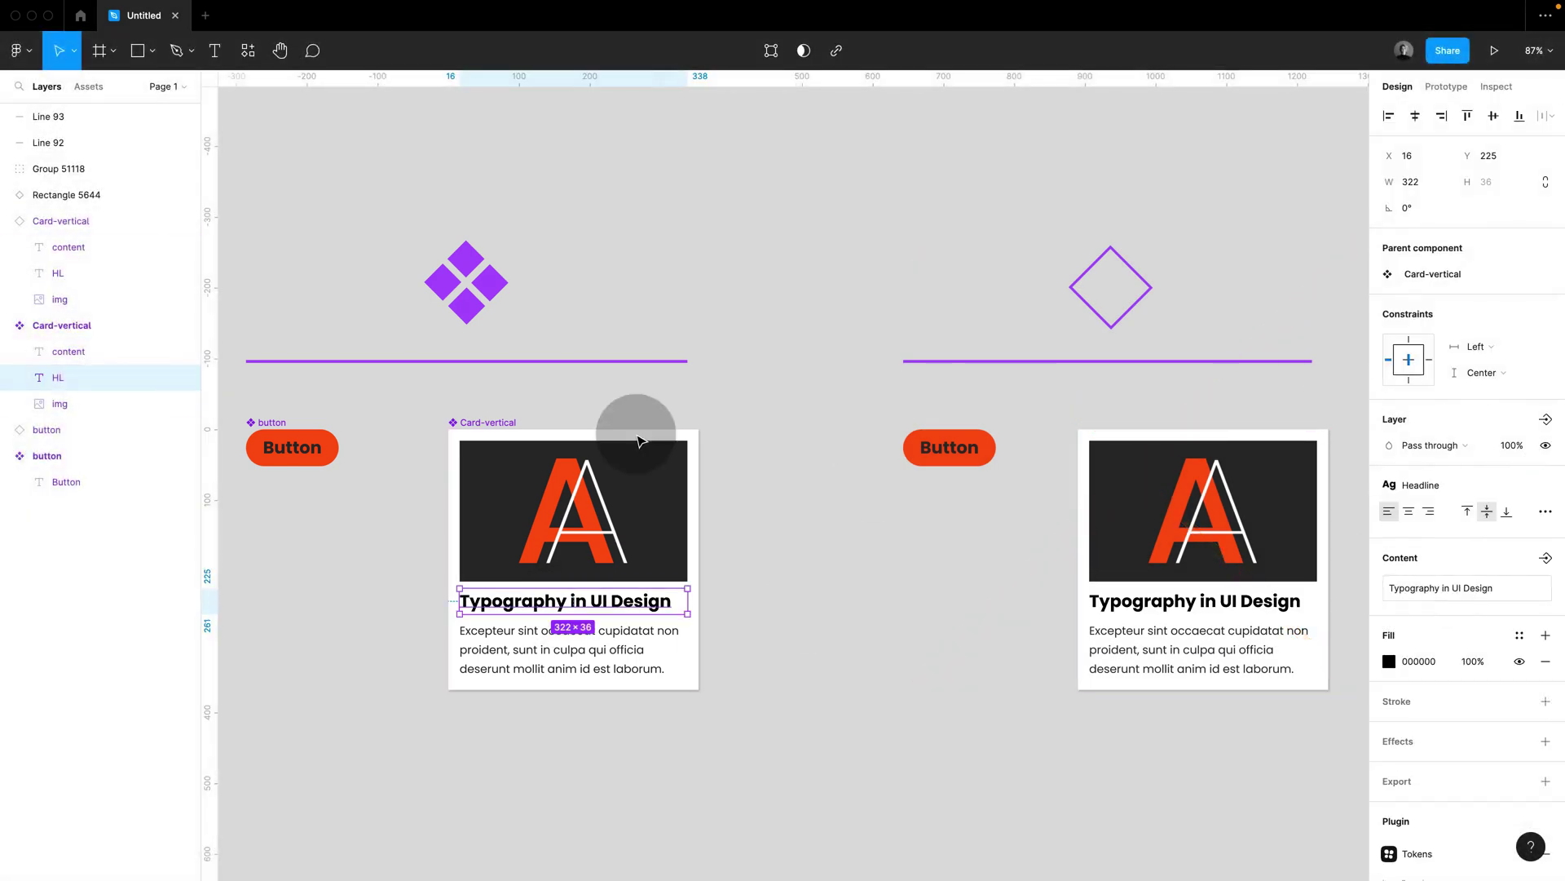
- Add auto layout to the Card-vertical card so its children fill the card width
{"action": "left_click", "coordinate": [487, 422]}
{"action": "key", "text": "shift+a"}
{"action": "key", "text": "Return"}
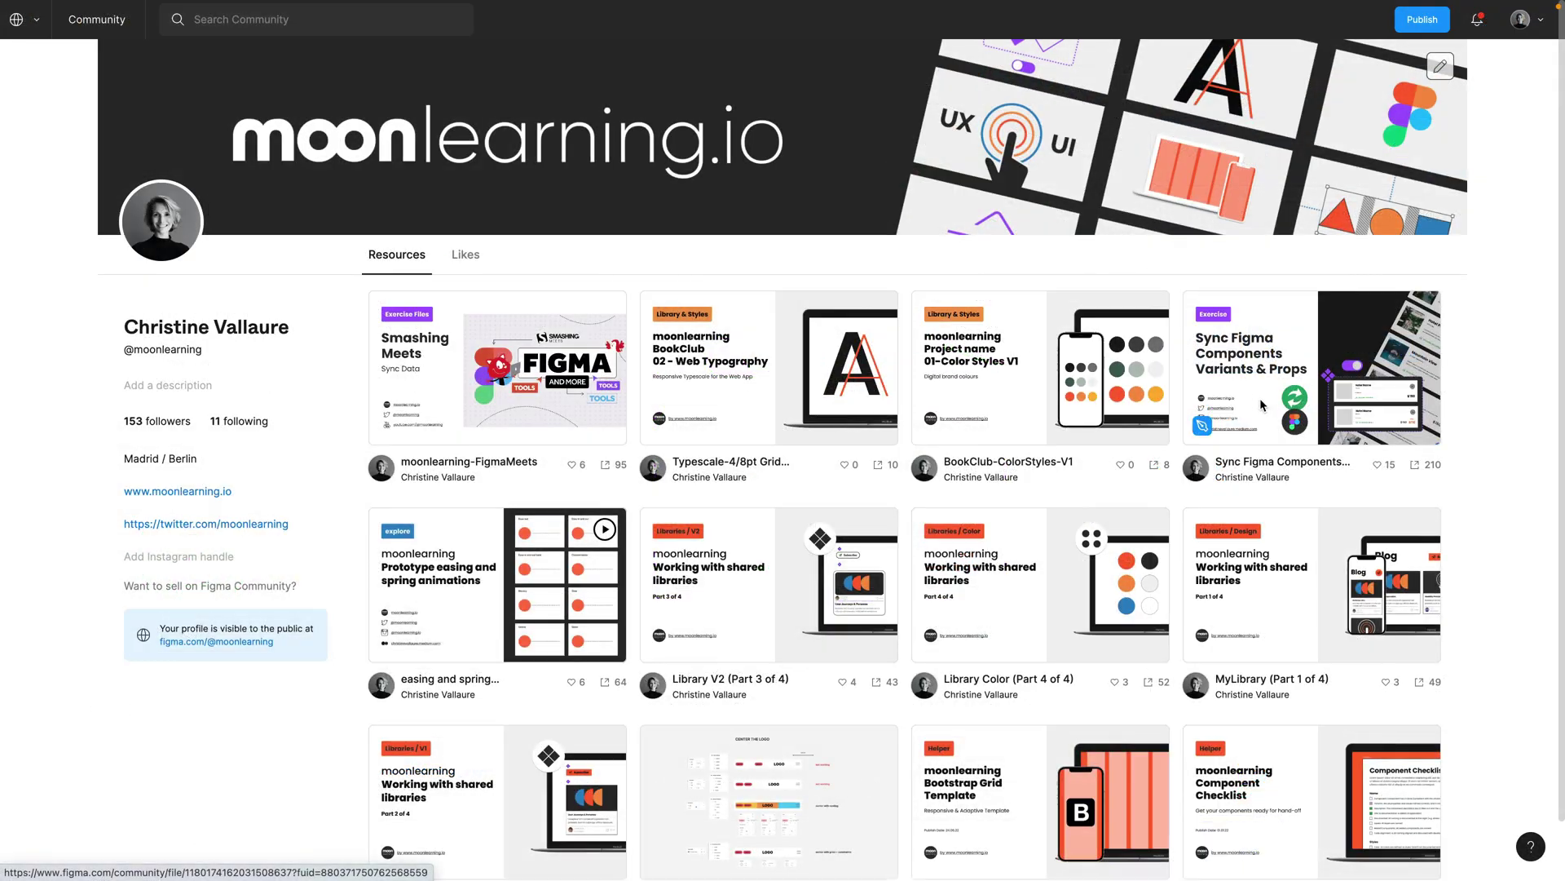
- Open the video's follow-along Figma Community file from the description link
{"action": "left_click", "coordinate": [1263, 404]}
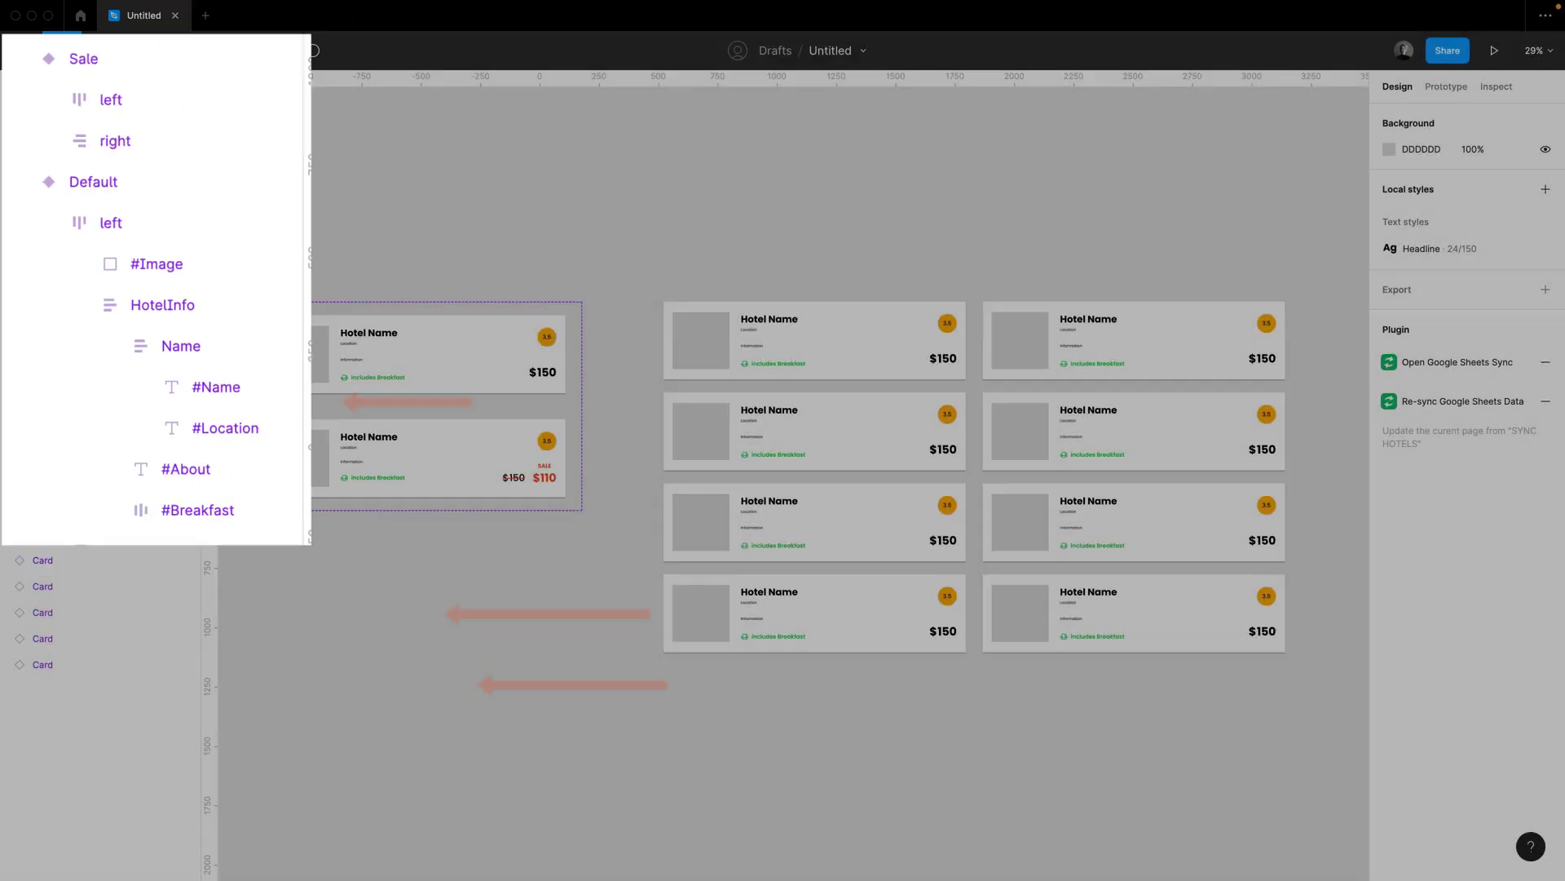
- Select the eight hotel cards and fill them with sheet data using Google Sheets Sync
{"action": "left_click_drag", "start_coordinate": [621, 214], "coordinate": [1294, 697]}
{"action": "left_click", "coordinate": [248, 51]}
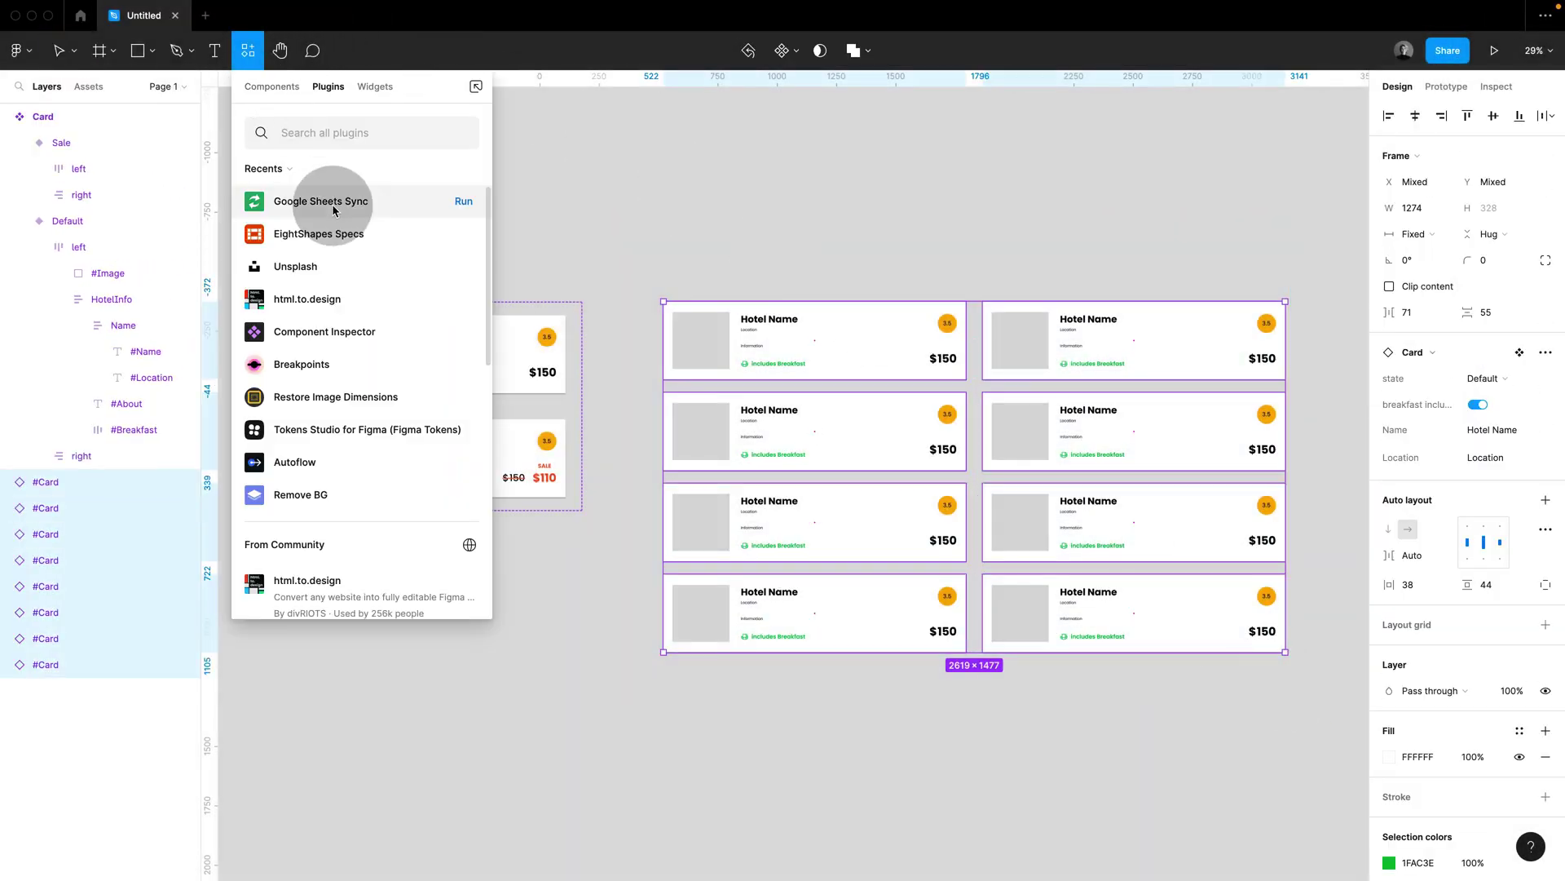
{"action": "left_click", "coordinate": [467, 202]}
{"action": "left_click", "coordinate": [392, 260]}
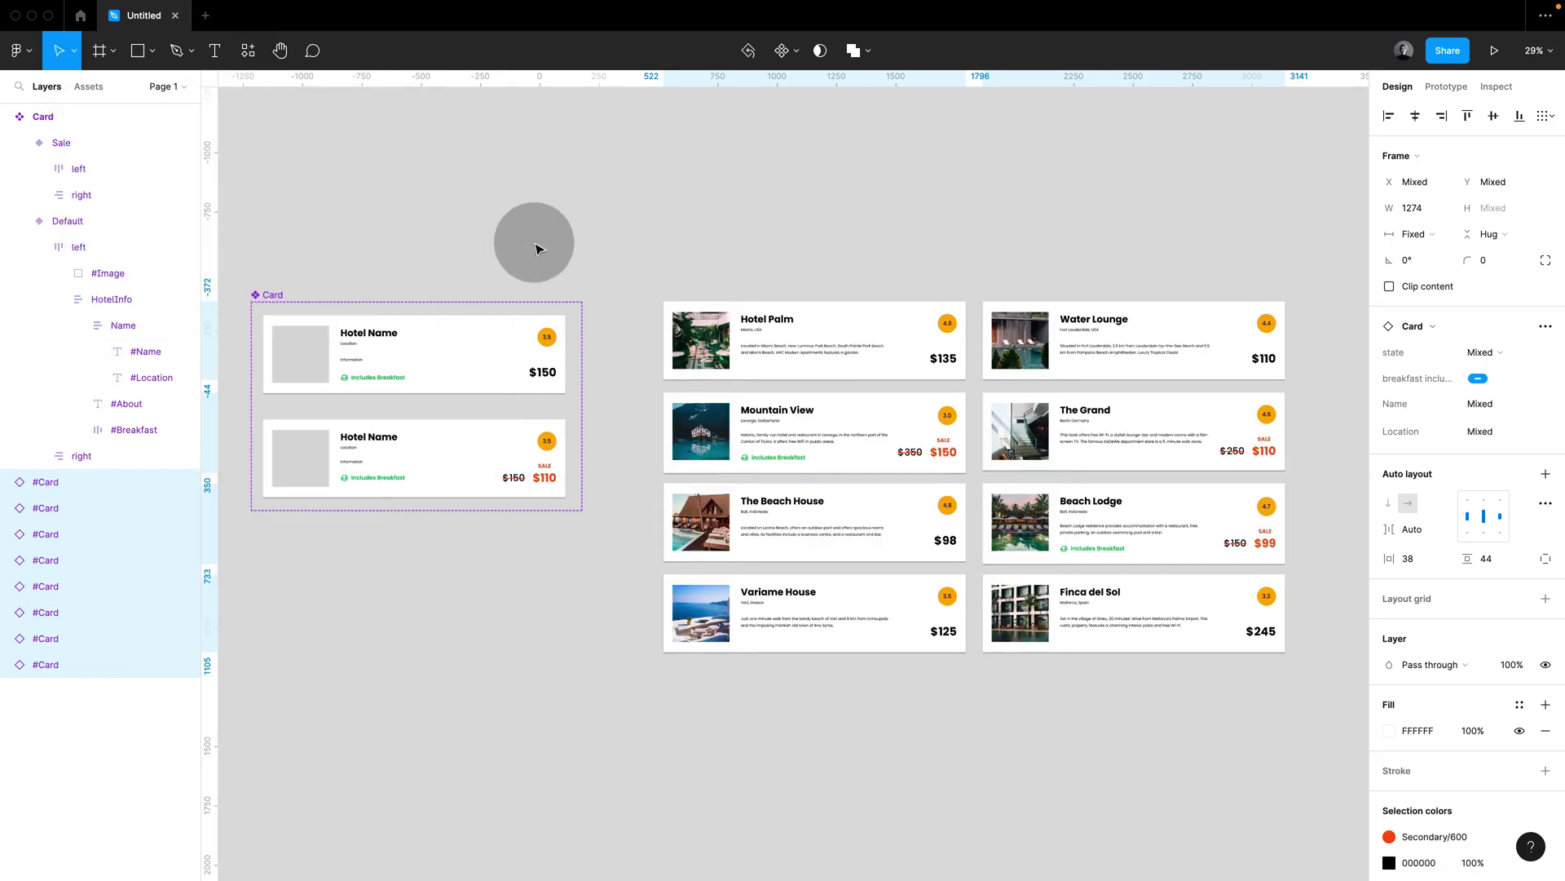
{"action": "left_click", "coordinate": [538, 248]}
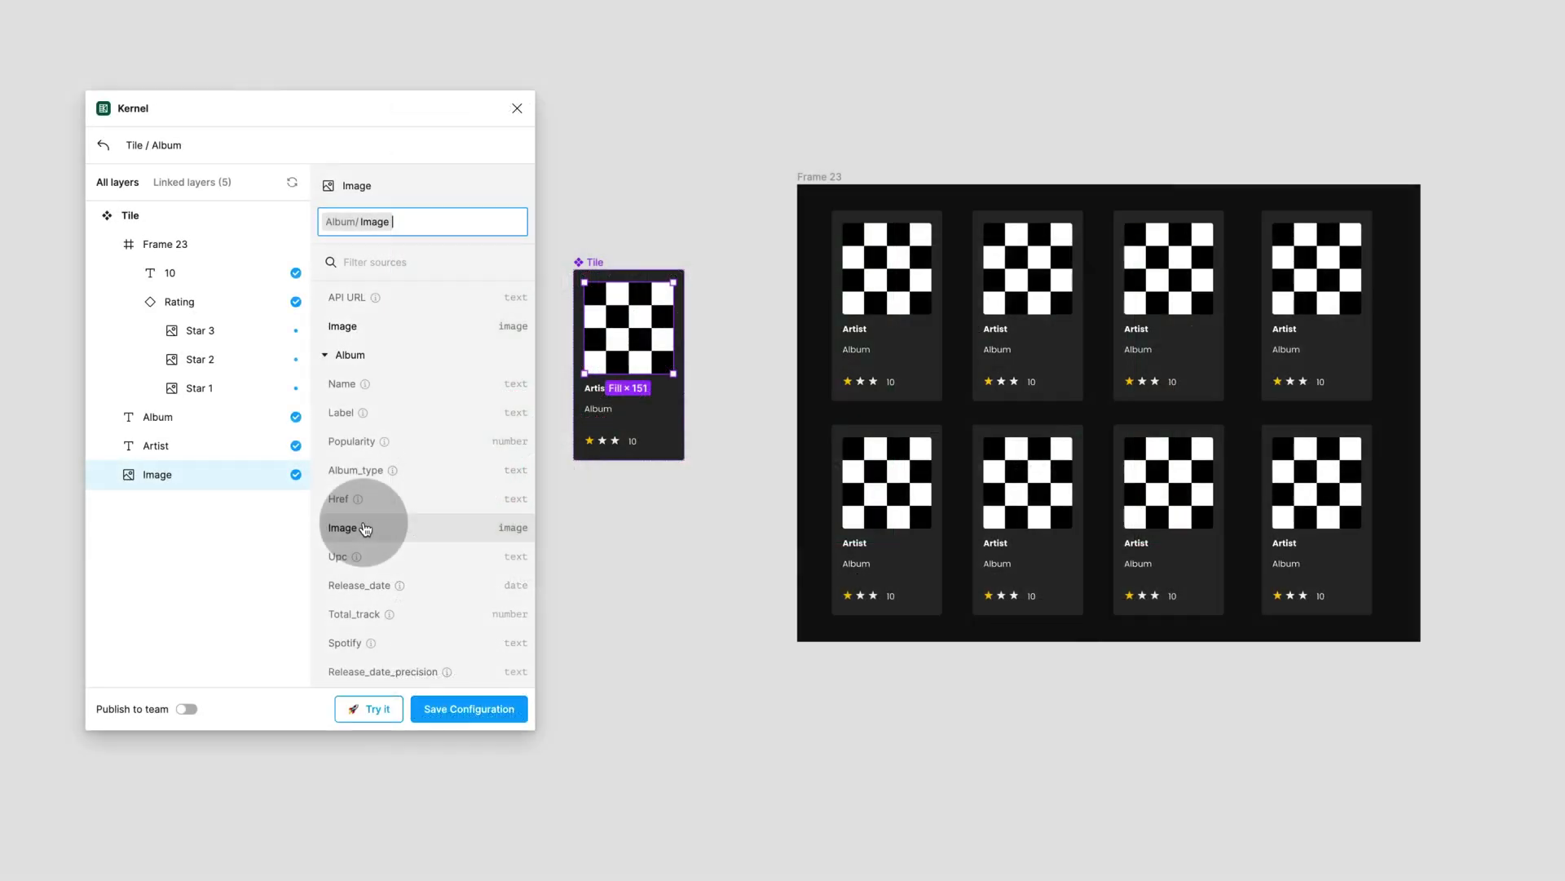
- Save the Rating rules in Kernel and apply Spotify Example data to Frame 23's eight Tile instances
{"action": "left_click", "coordinate": [217, 306]}
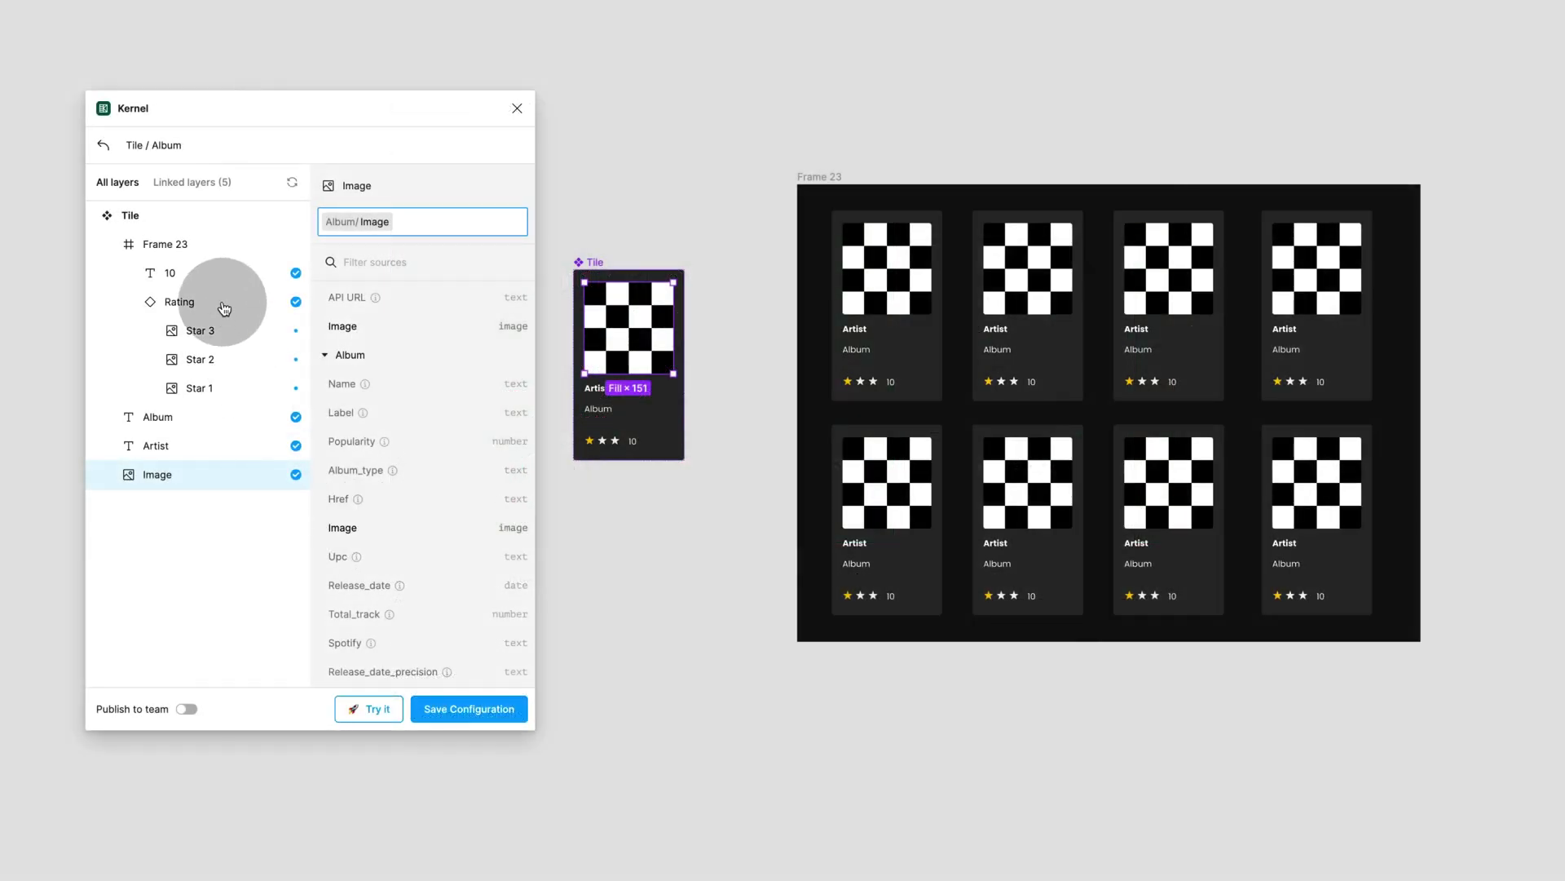
{"action": "left_click", "coordinate": [464, 708]}
{"action": "left_click", "coordinate": [803, 181]}
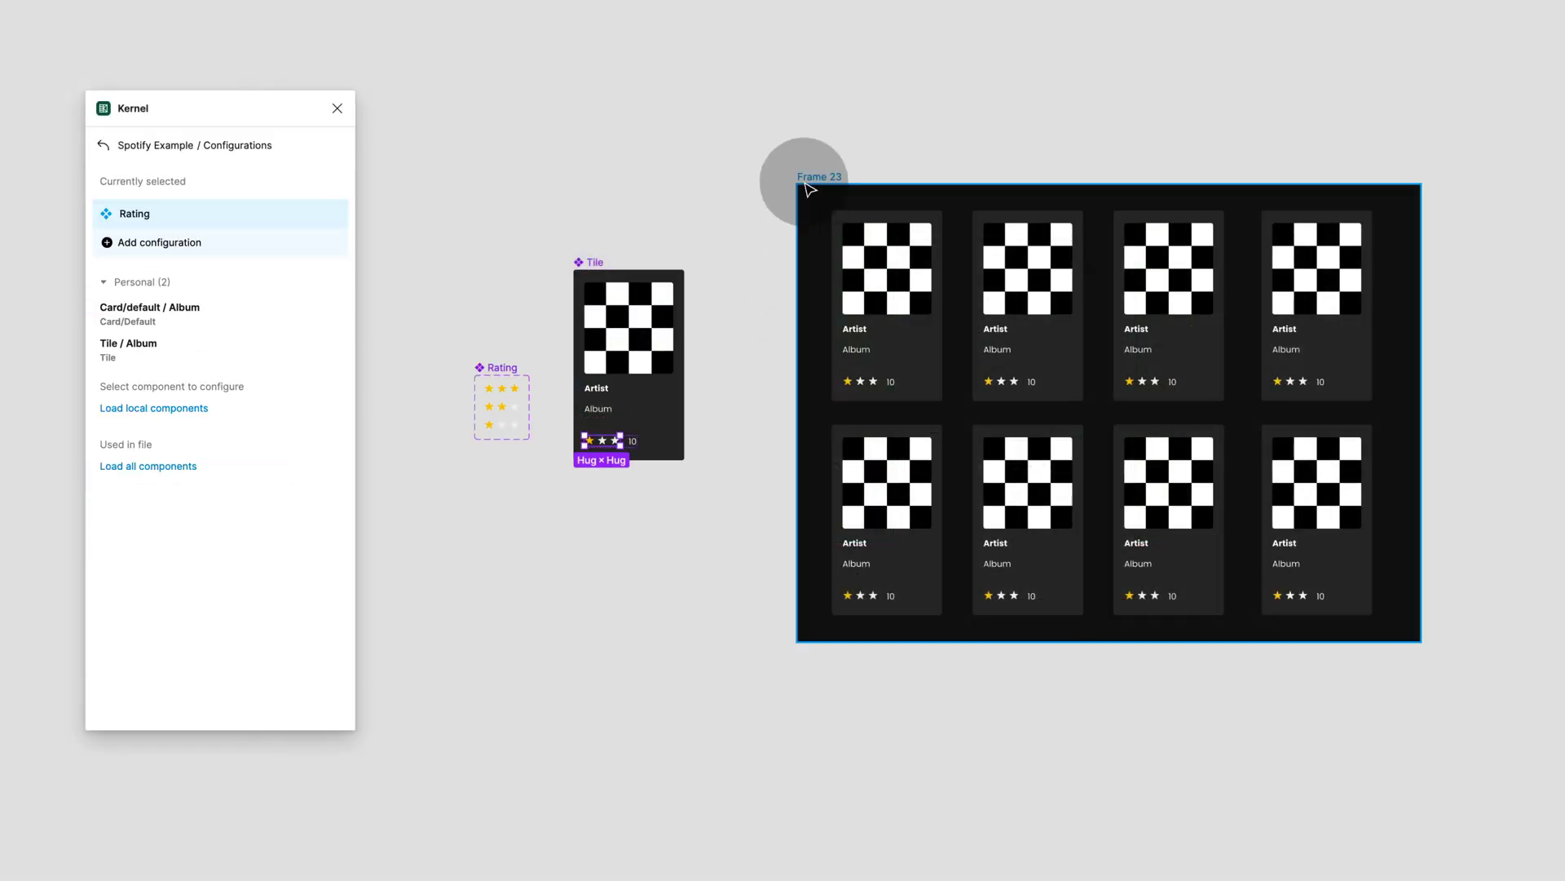
{"action": "key", "text": "Return"}
{"action": "left_click", "coordinate": [103, 145]}
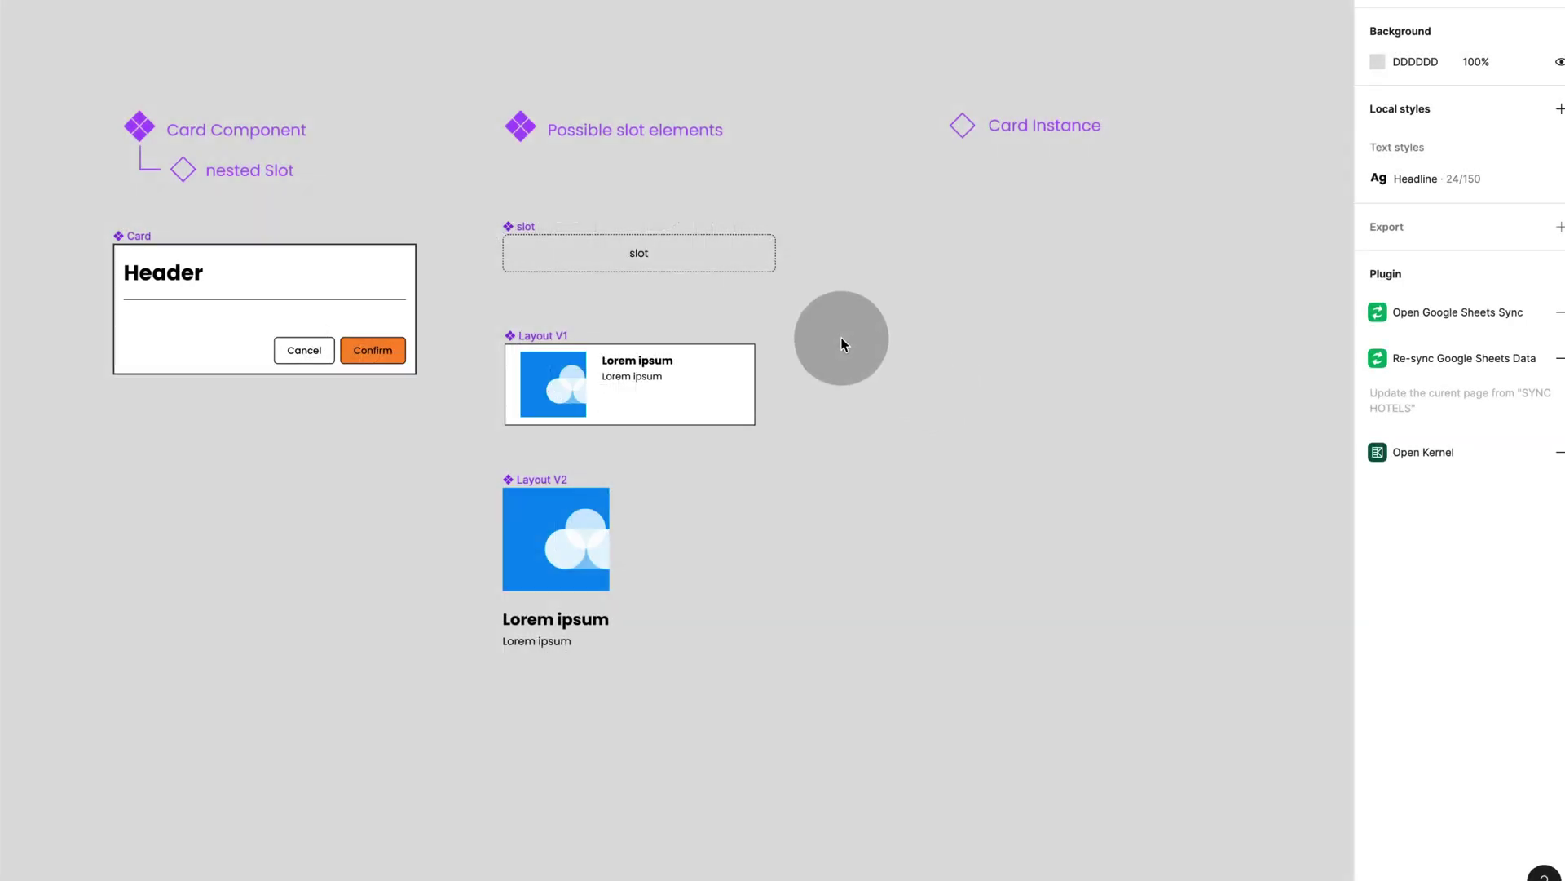
- Place a slot copy under the Card's Header, sized Fill width and Hug height
{"action": "left_click", "coordinate": [689, 248]}
{"action": "left_click_drag", "start_coordinate": [689, 253], "coordinate": [360, 313]}
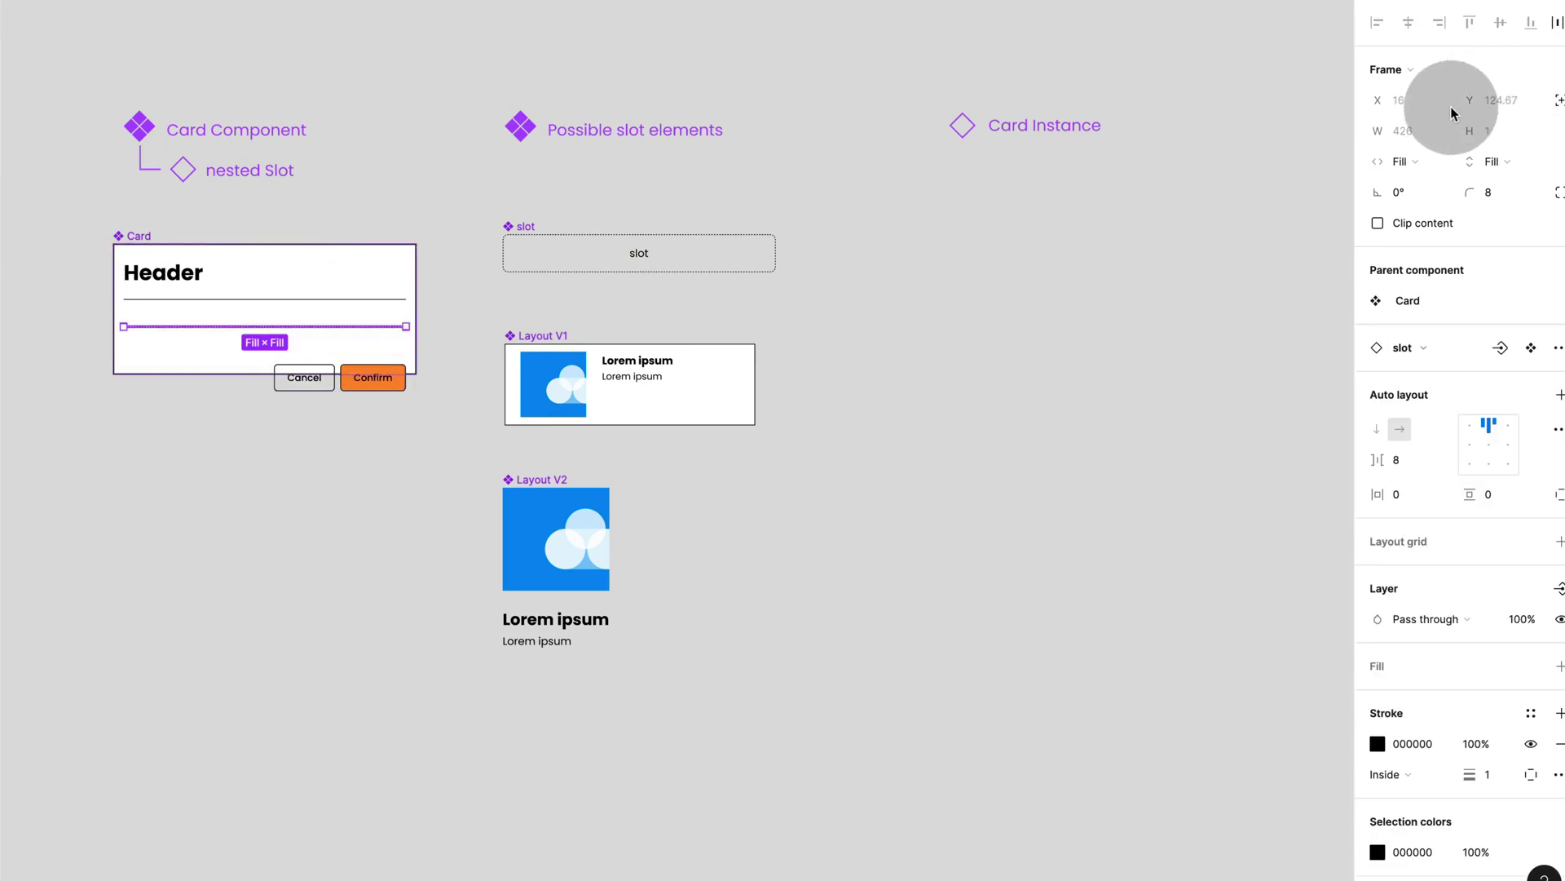
{"action": "left_click", "coordinate": [1415, 162]}
{"action": "left_click", "coordinate": [1429, 162]}
{"action": "left_click", "coordinate": [1499, 161]}
{"action": "left_click", "coordinate": [1499, 139]}
{"action": "left_click", "coordinate": [1077, 297]}
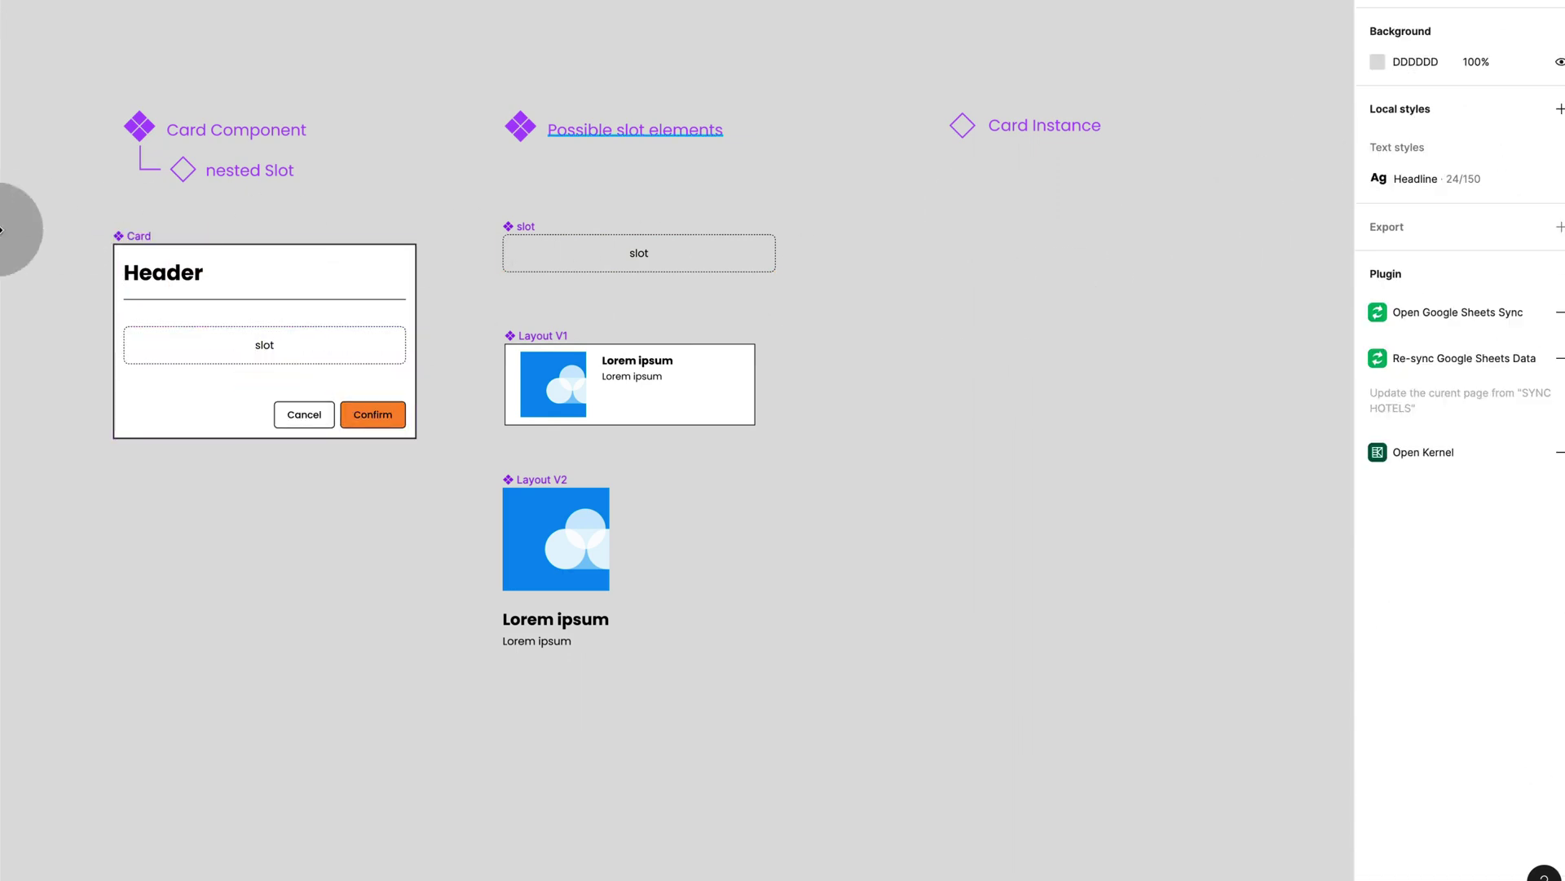
- Duplicate the Card to Card Instance and test swapping its slot to Layout V1, Layout V2, then back
{"action": "left_click_drag", "start_coordinate": [136, 245], "coordinate": [971, 290]}
{"action": "left_click", "coordinate": [1188, 353]}
{"action": "left_click", "coordinate": [1413, 258]}
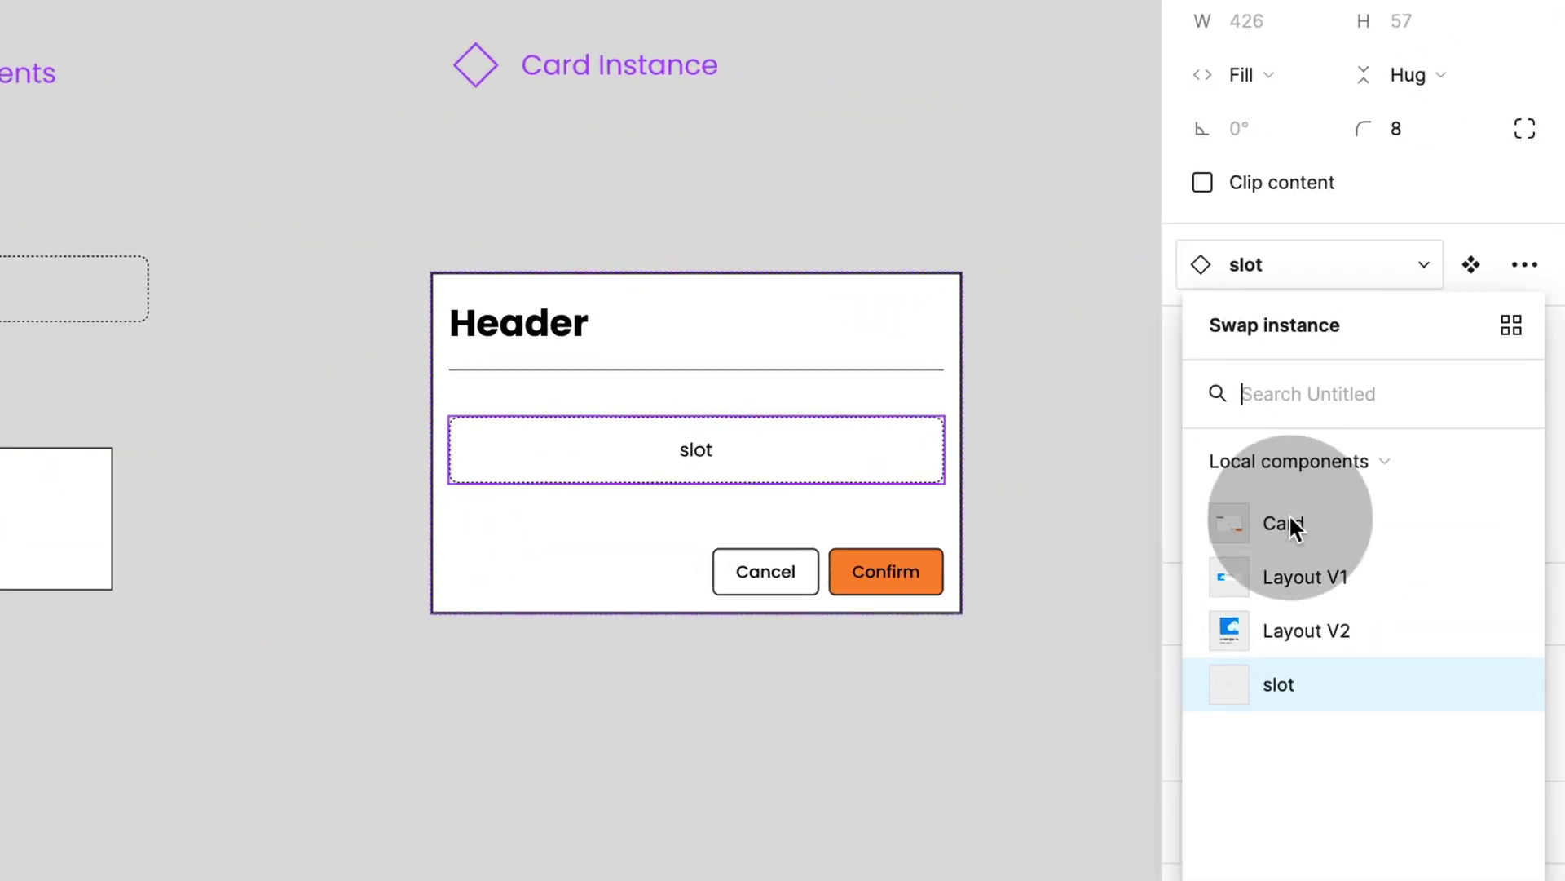
{"action": "left_click", "coordinate": [1298, 576]}
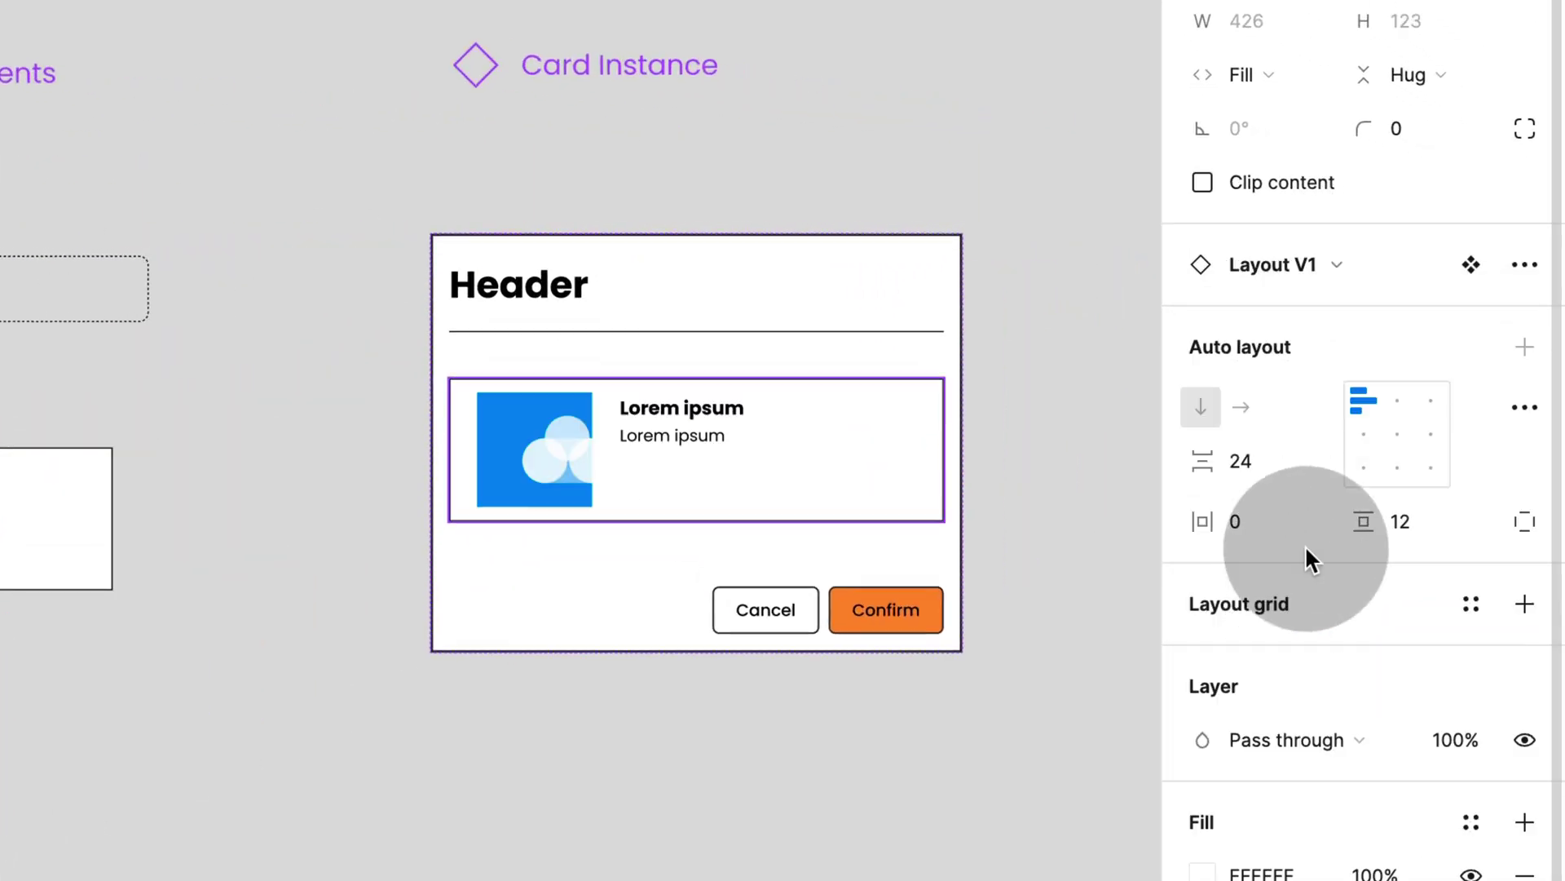
{"action": "left_click", "coordinate": [1298, 277]}
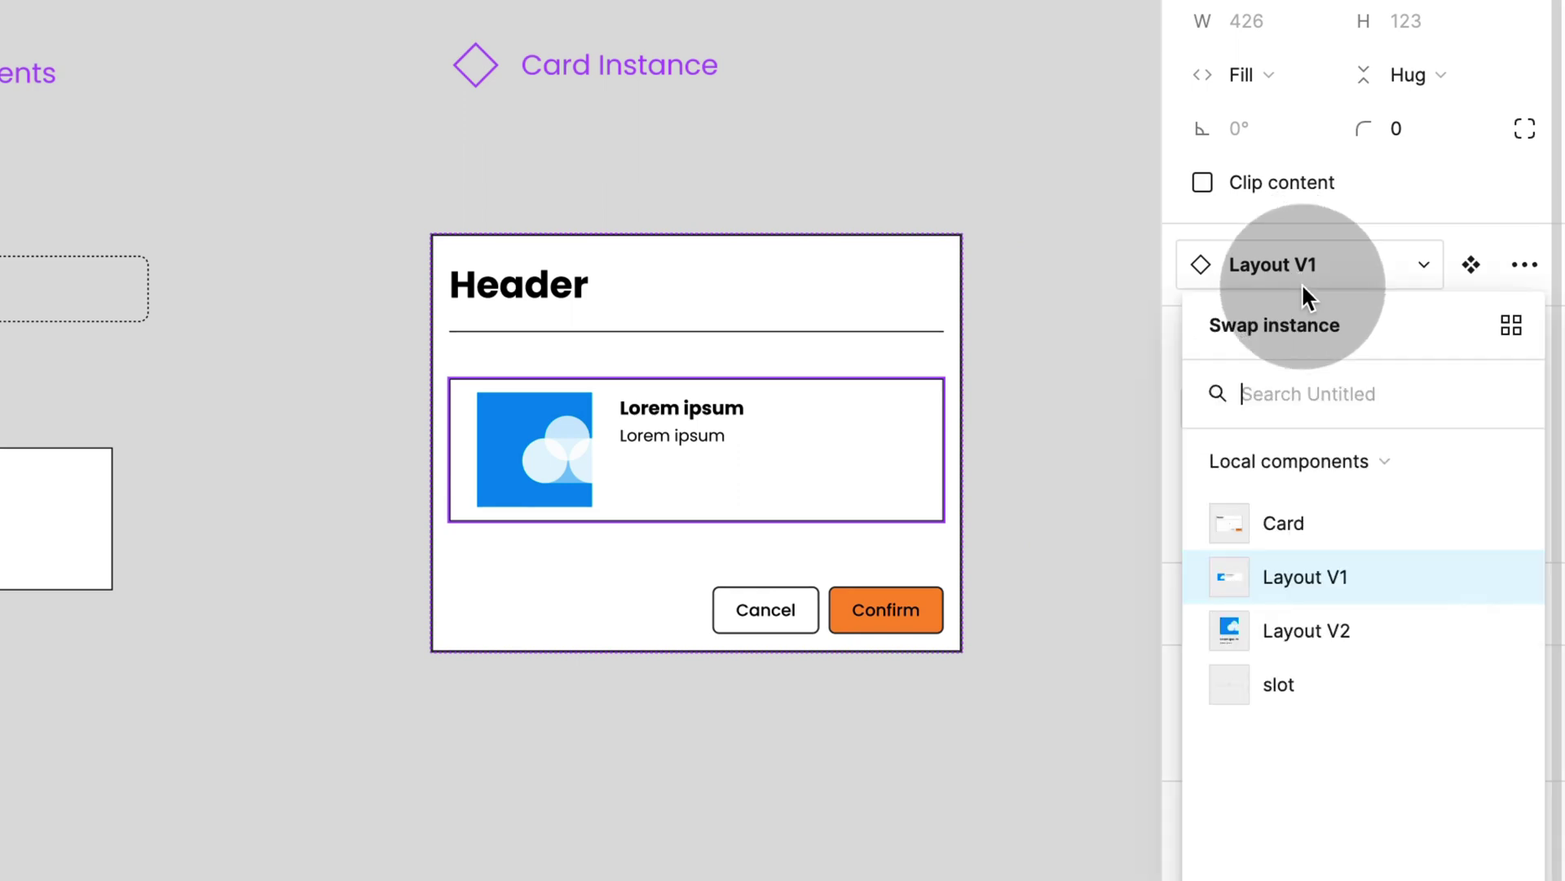
{"action": "left_click", "coordinate": [1300, 621]}
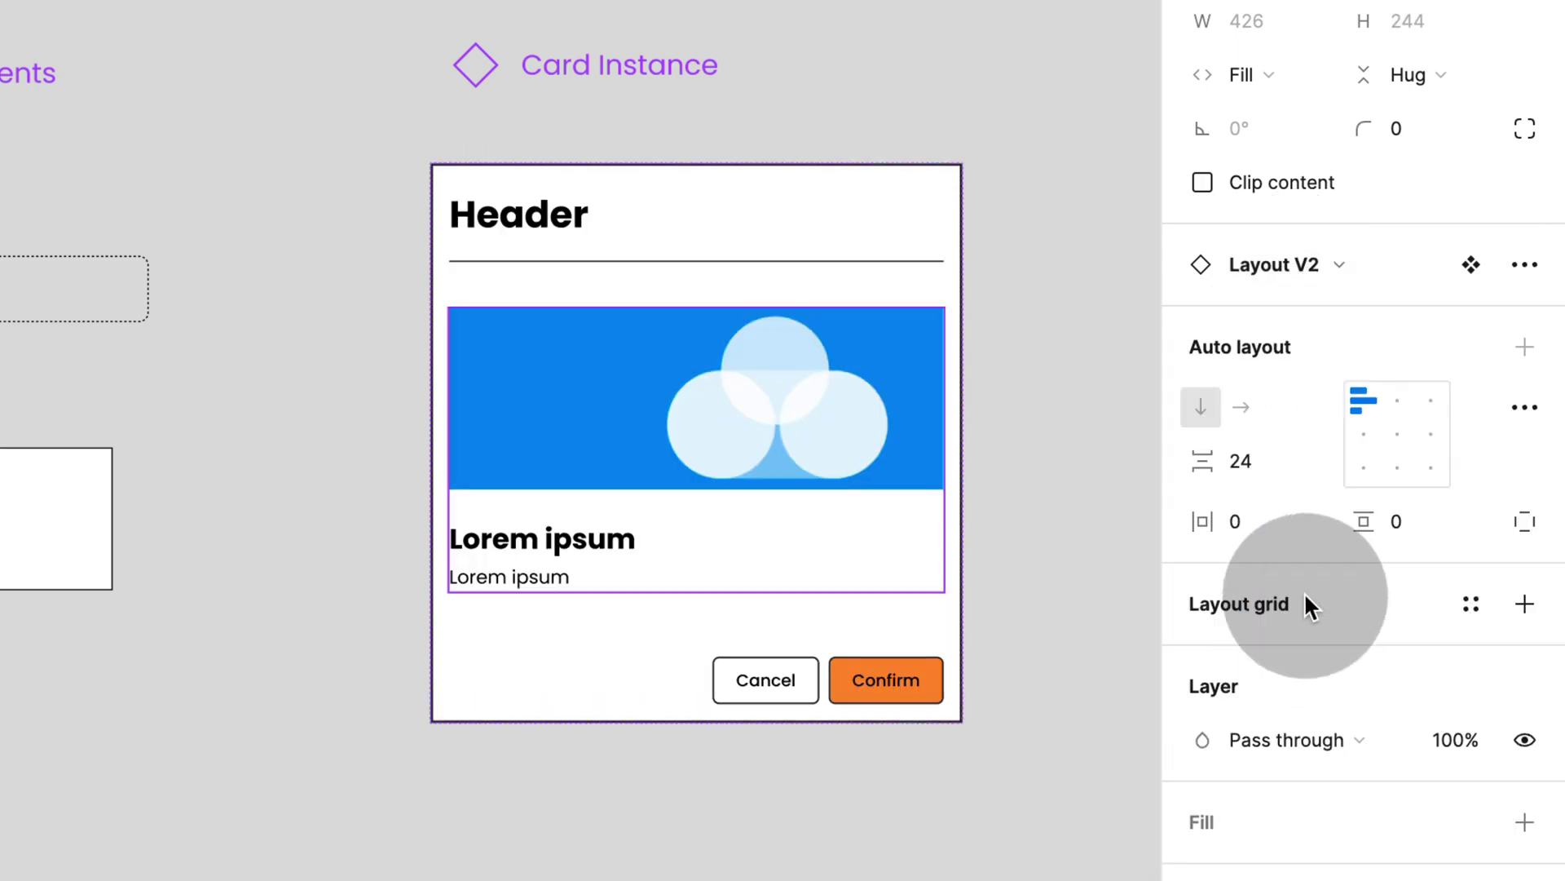
{"action": "left_click", "coordinate": [1314, 266]}
{"action": "left_click", "coordinate": [1393, 519]}
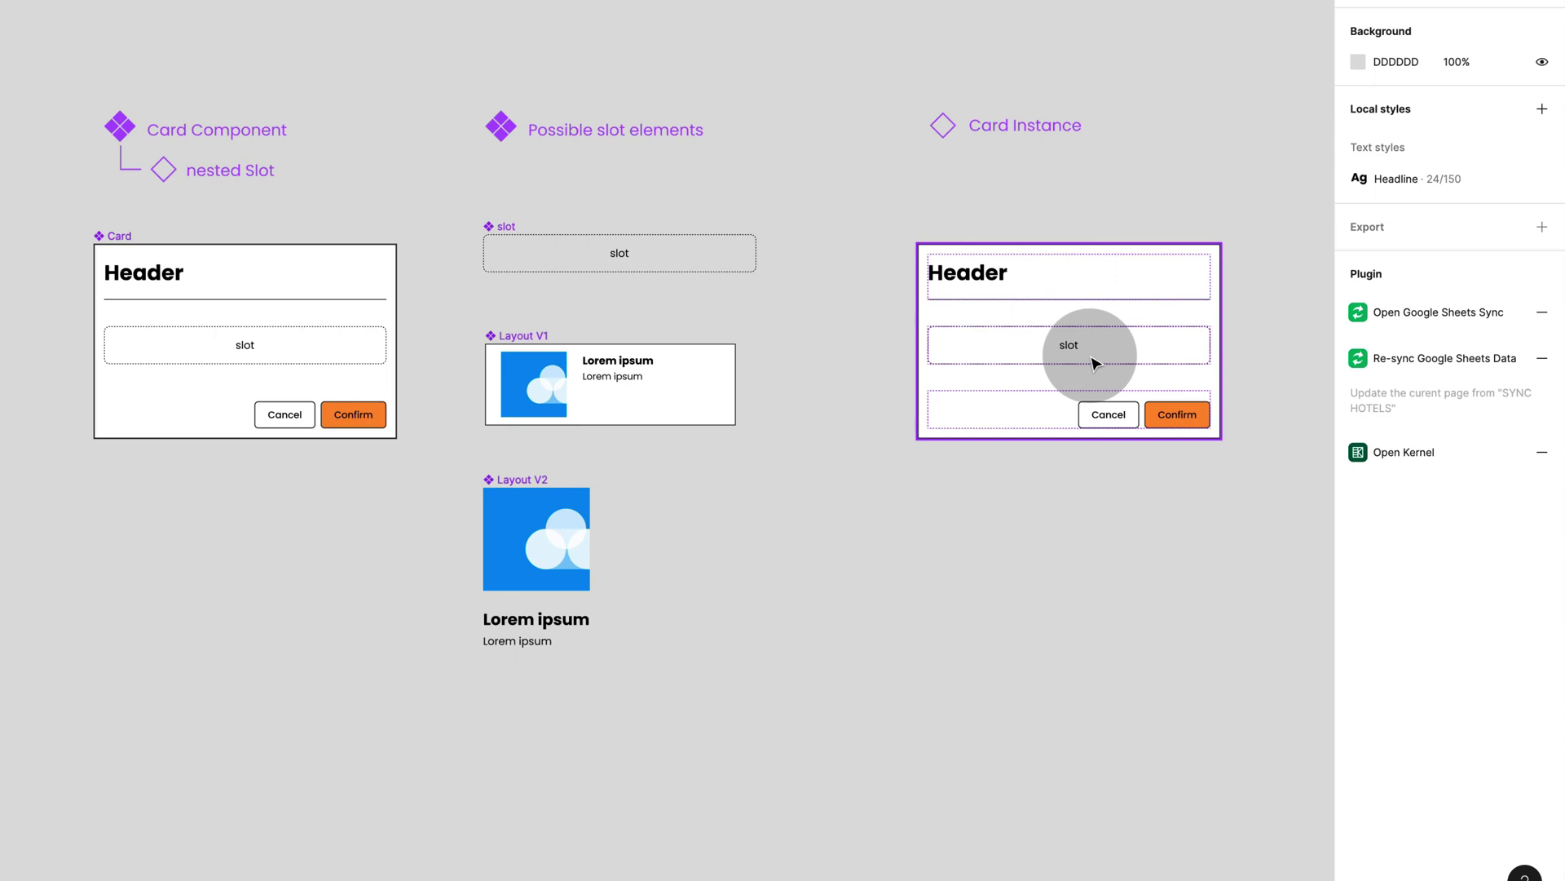
{"action": "left_click", "coordinate": [1095, 362]}
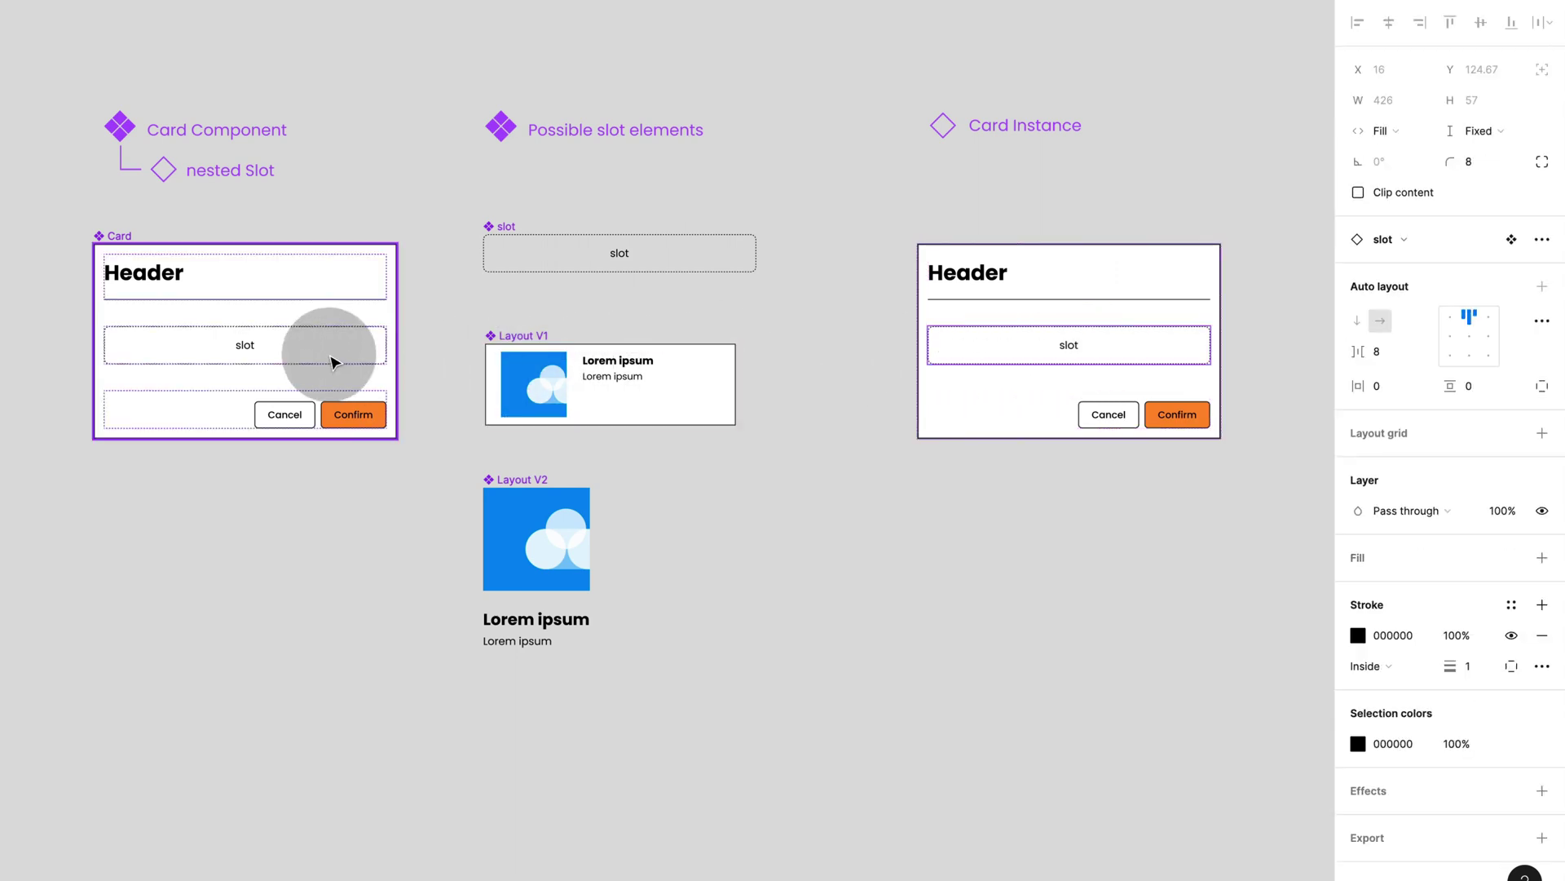
{"action": "left_click", "coordinate": [332, 359]}
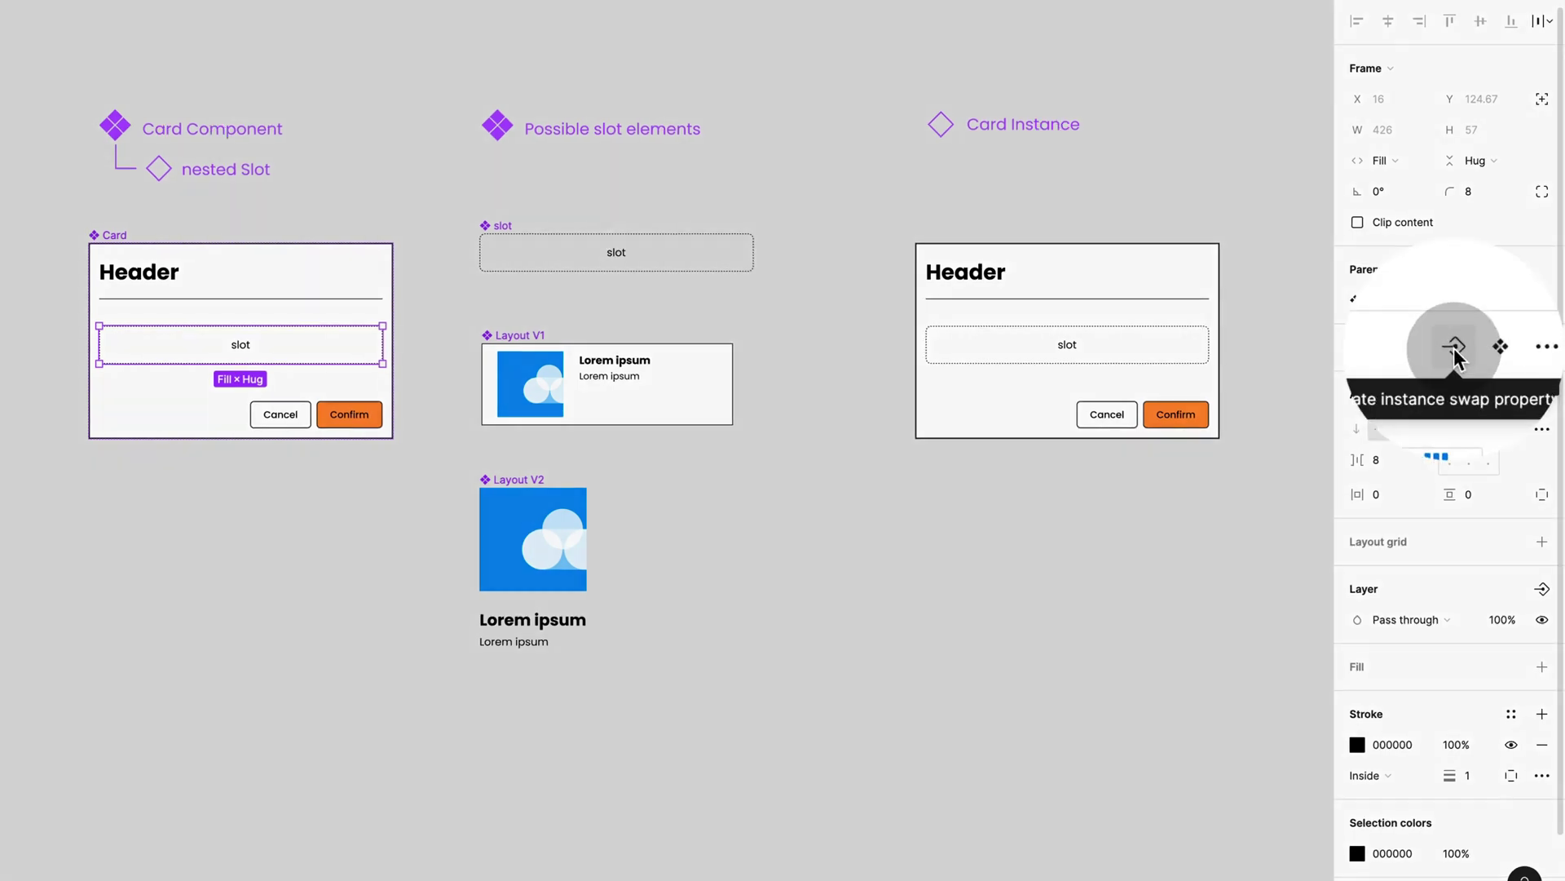
- Create an Instance swap property for the slot with Layout V1 and Layout V2 as preferred values
{"action": "left_click", "coordinate": [1456, 351]}
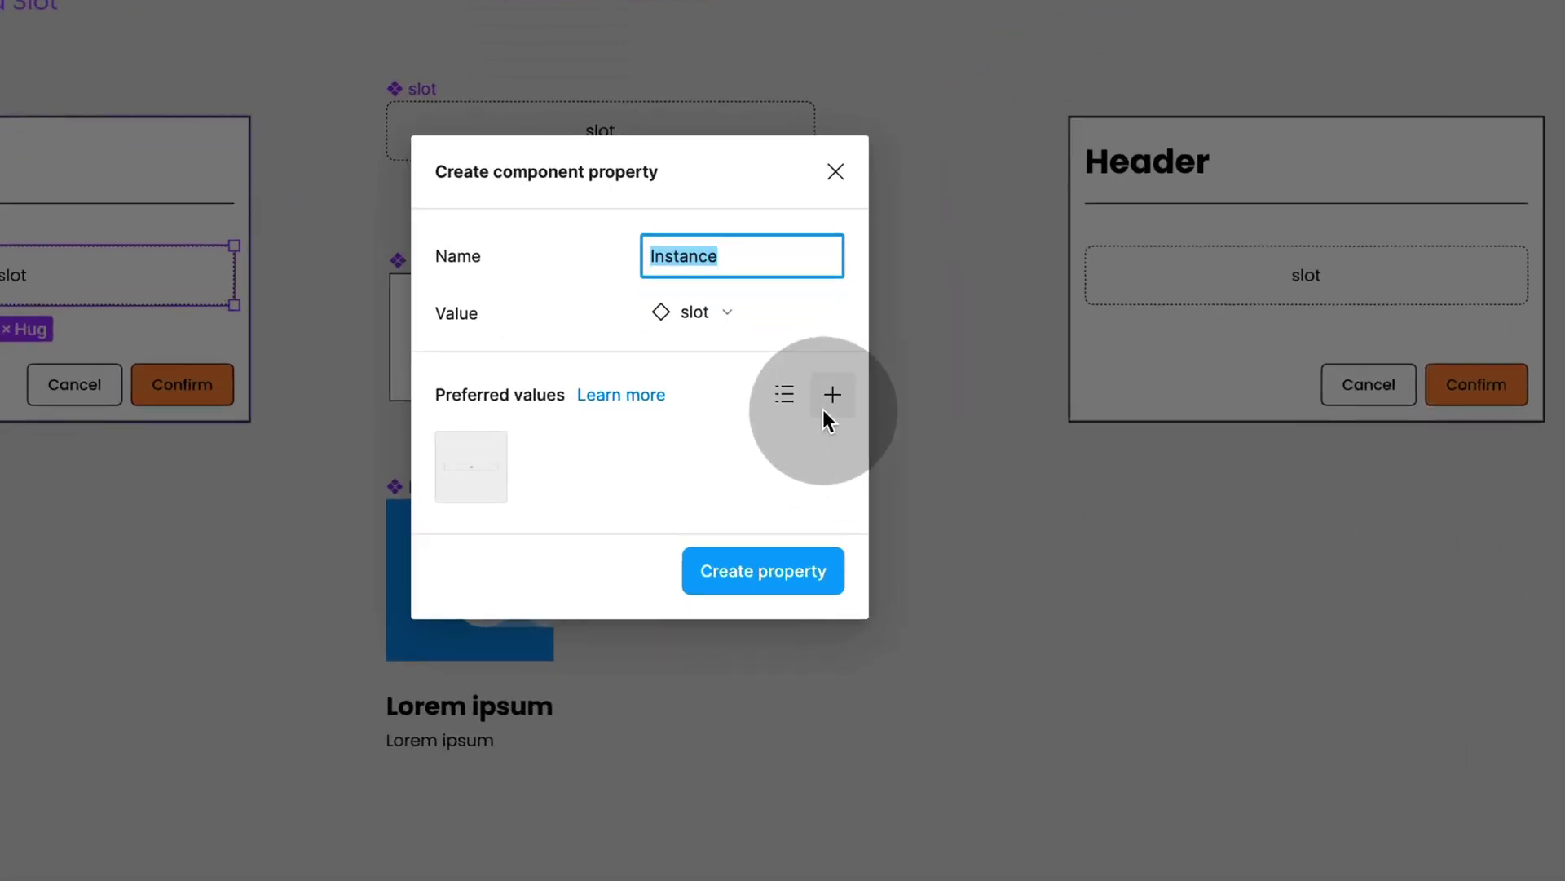
{"action": "left_click", "coordinate": [830, 391]}
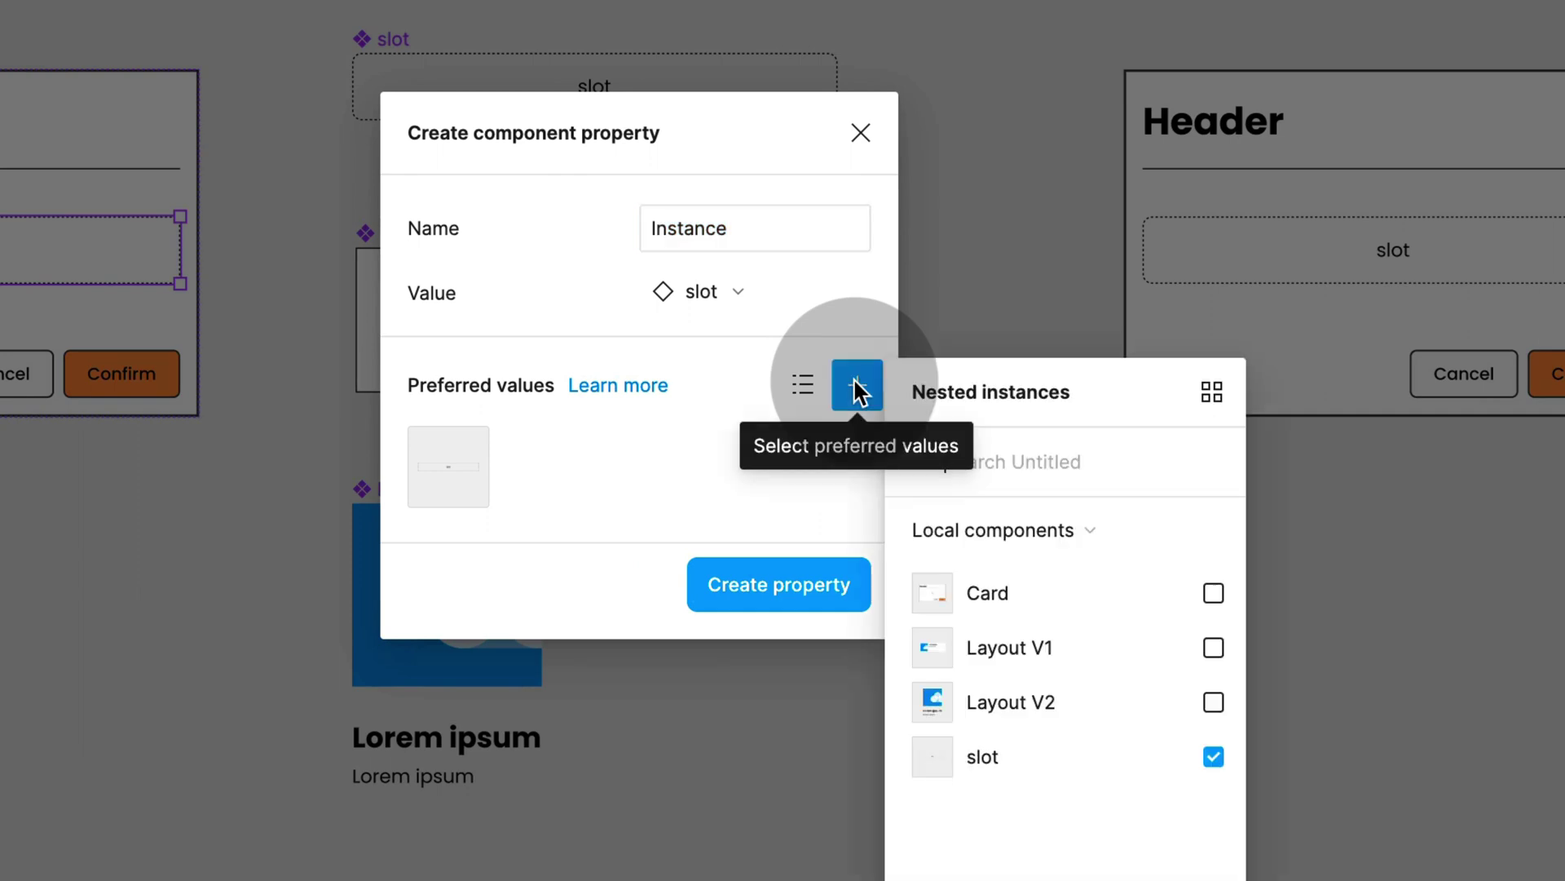
{"action": "left_click", "coordinate": [1213, 702]}
{"action": "left_click", "coordinate": [1214, 757]}
{"action": "left_click", "coordinate": [1214, 648]}
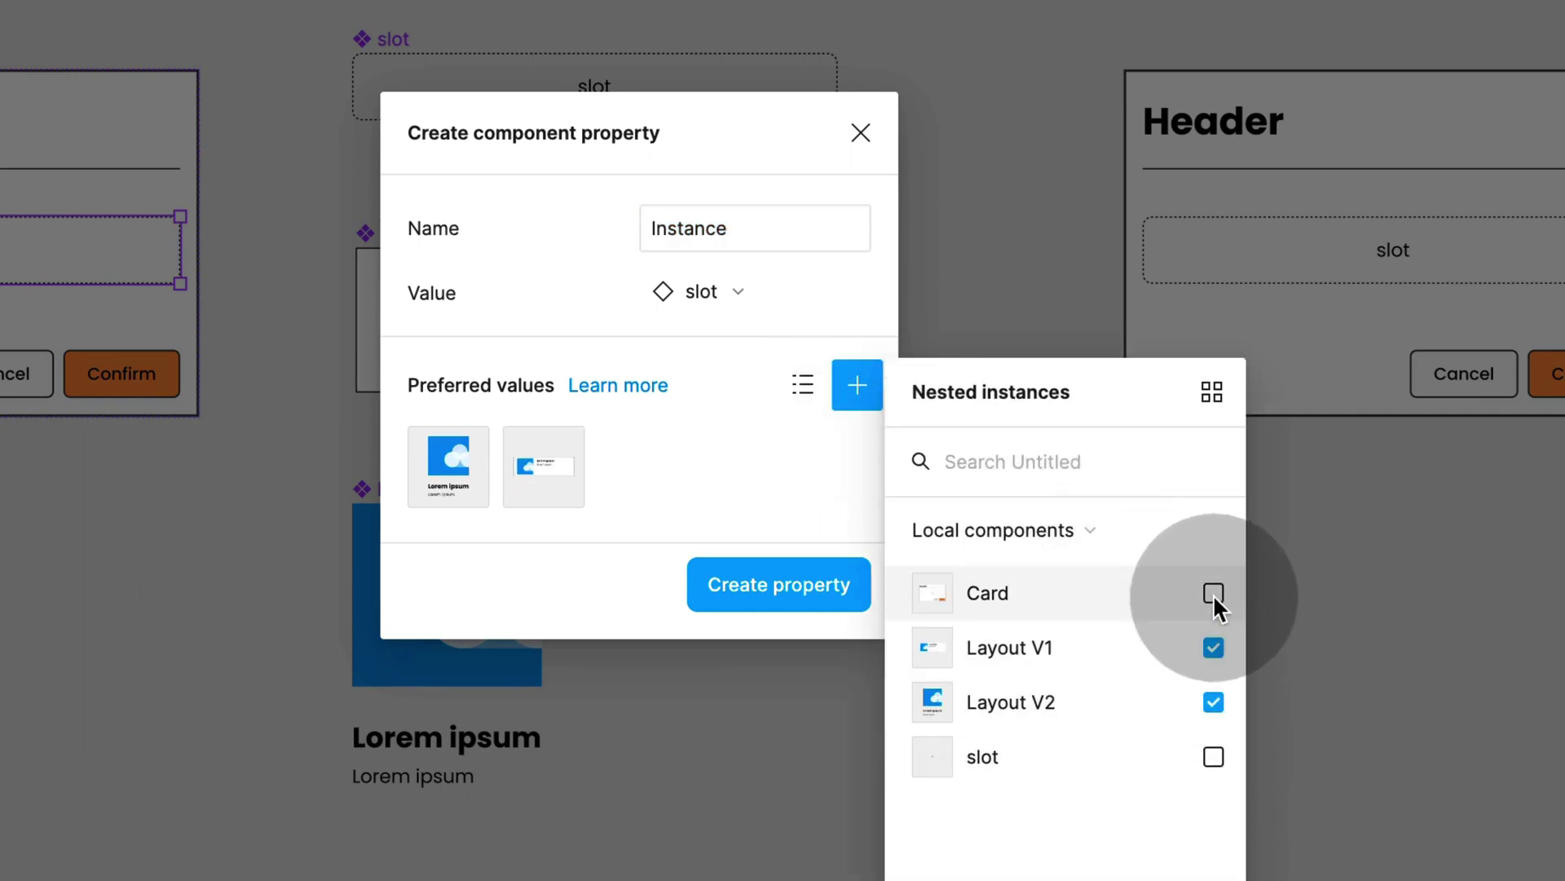
{"action": "left_click", "coordinate": [709, 587]}
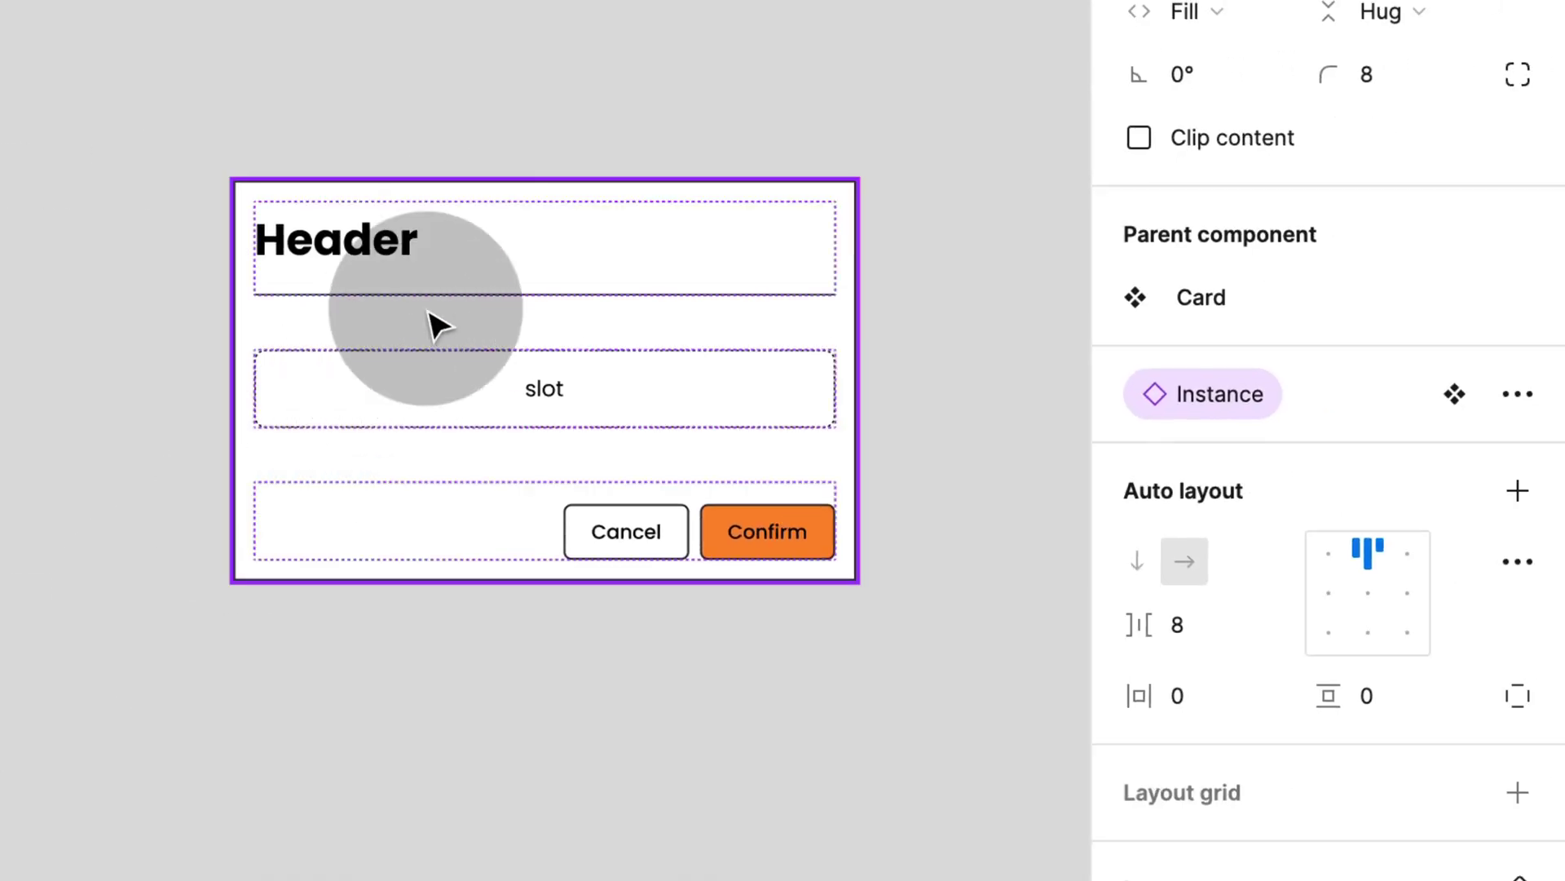
- Switch the card's Instance property to Layout V1, then to Layout V2
{"action": "left_click", "coordinate": [485, 255]}
{"action": "left_click", "coordinate": [1422, 297]}
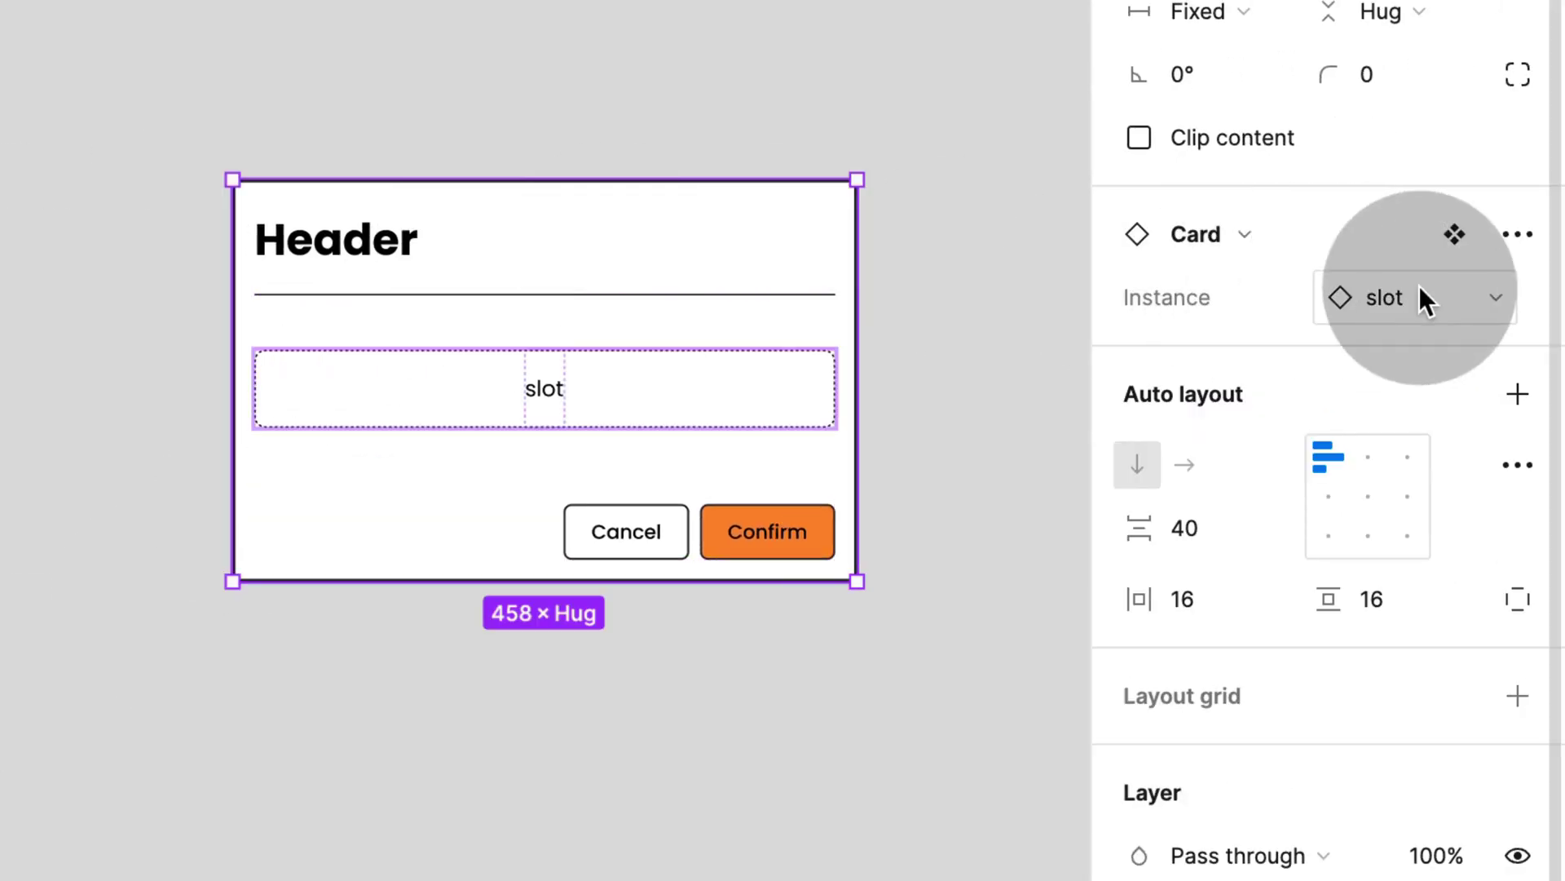
{"action": "left_click", "coordinate": [1345, 671]}
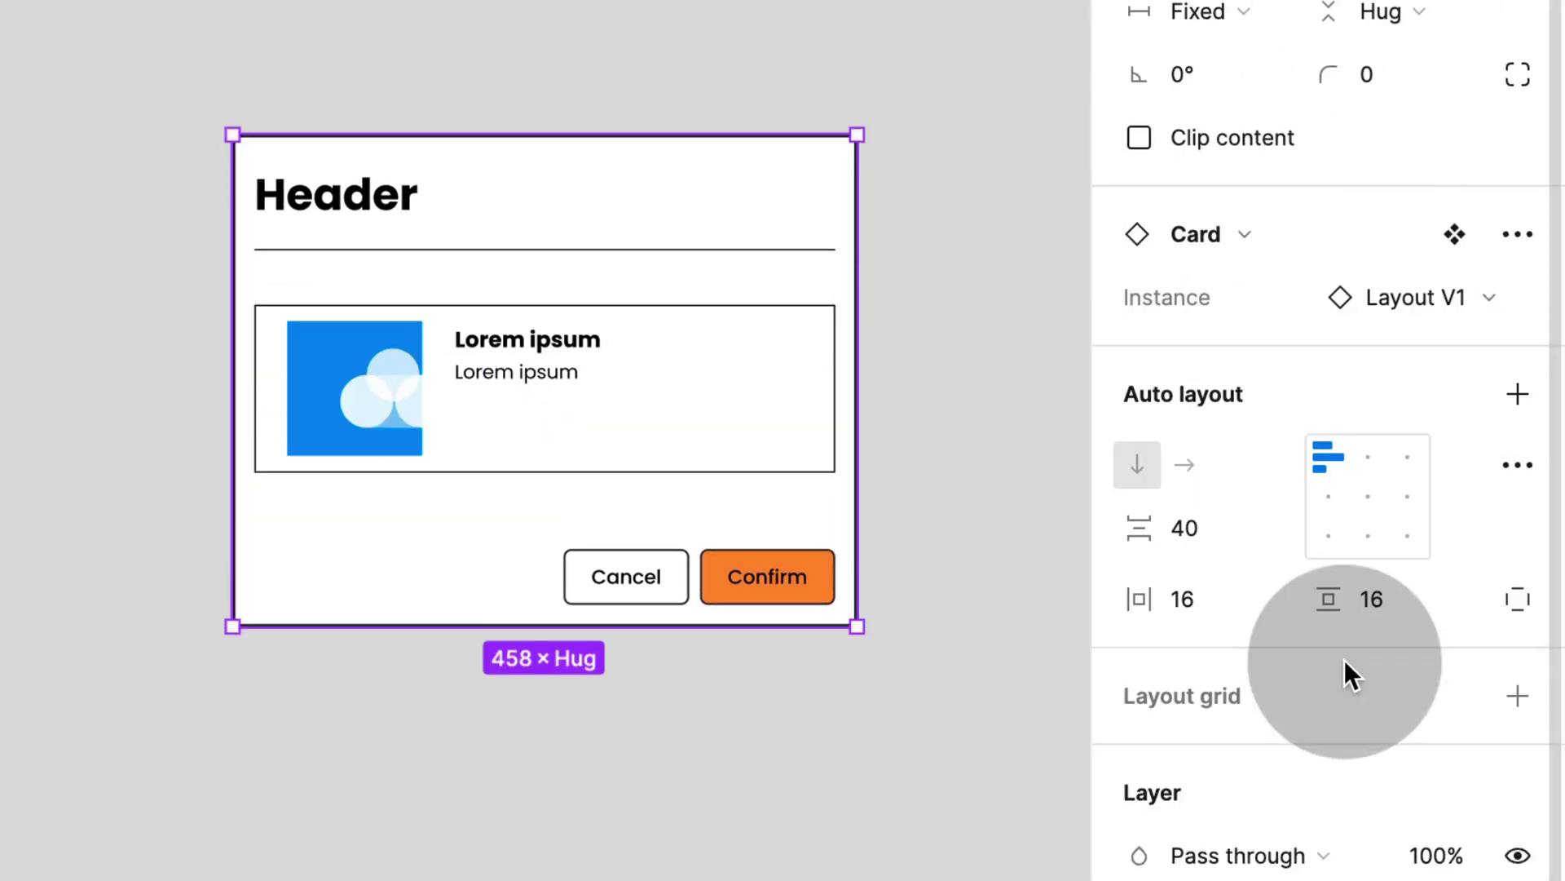
{"action": "left_click", "coordinate": [1422, 296]}
{"action": "left_click", "coordinate": [1309, 596]}
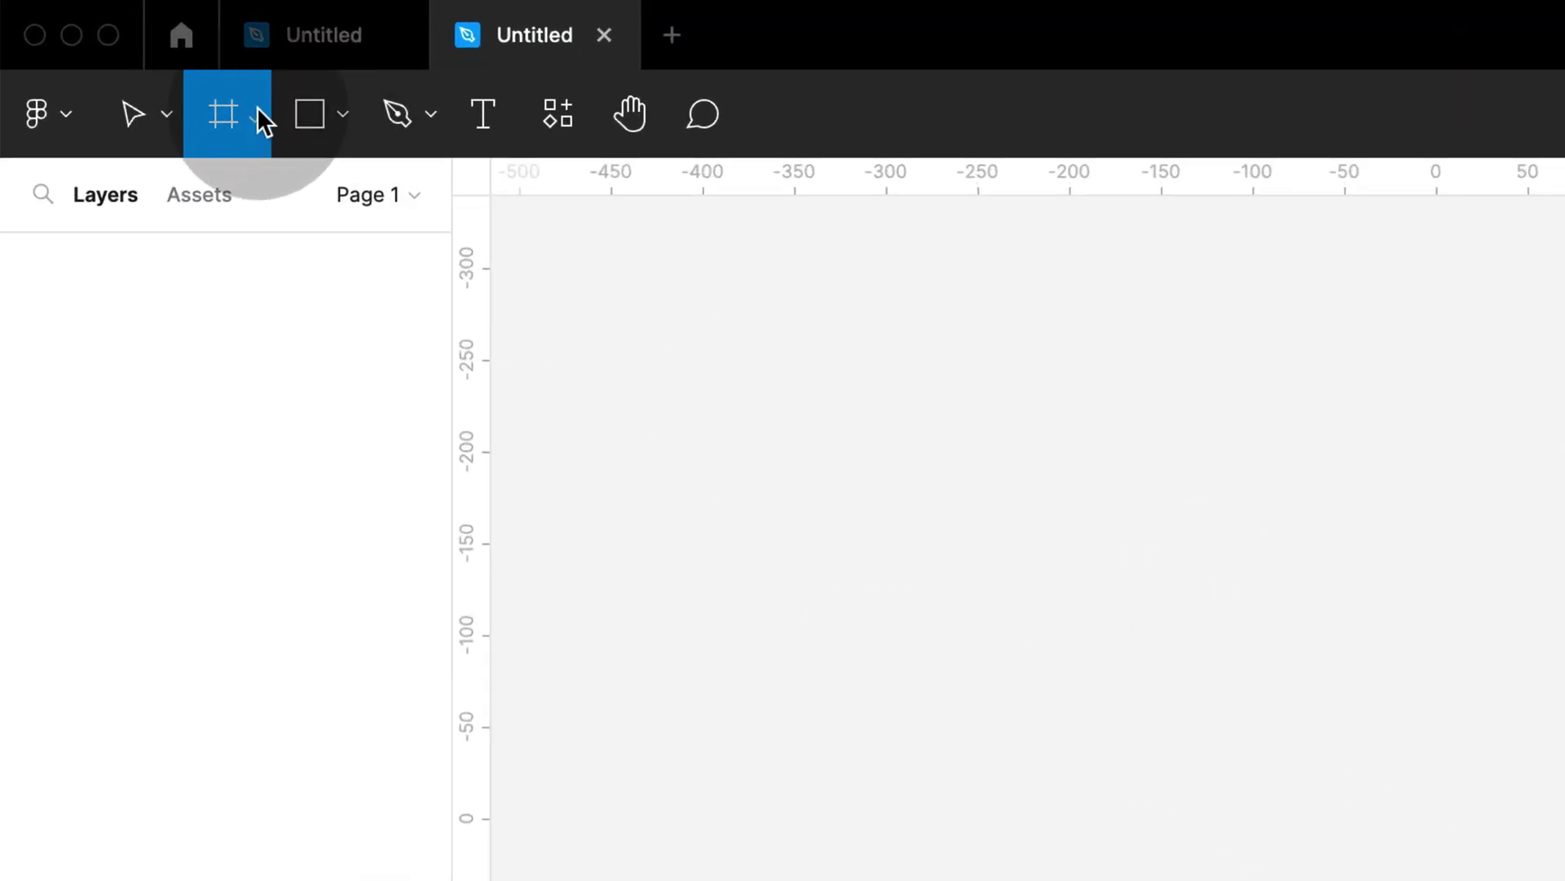
- Draw Section 1 on the canvas with the Section tool
{"action": "left_click", "coordinate": [259, 114]}
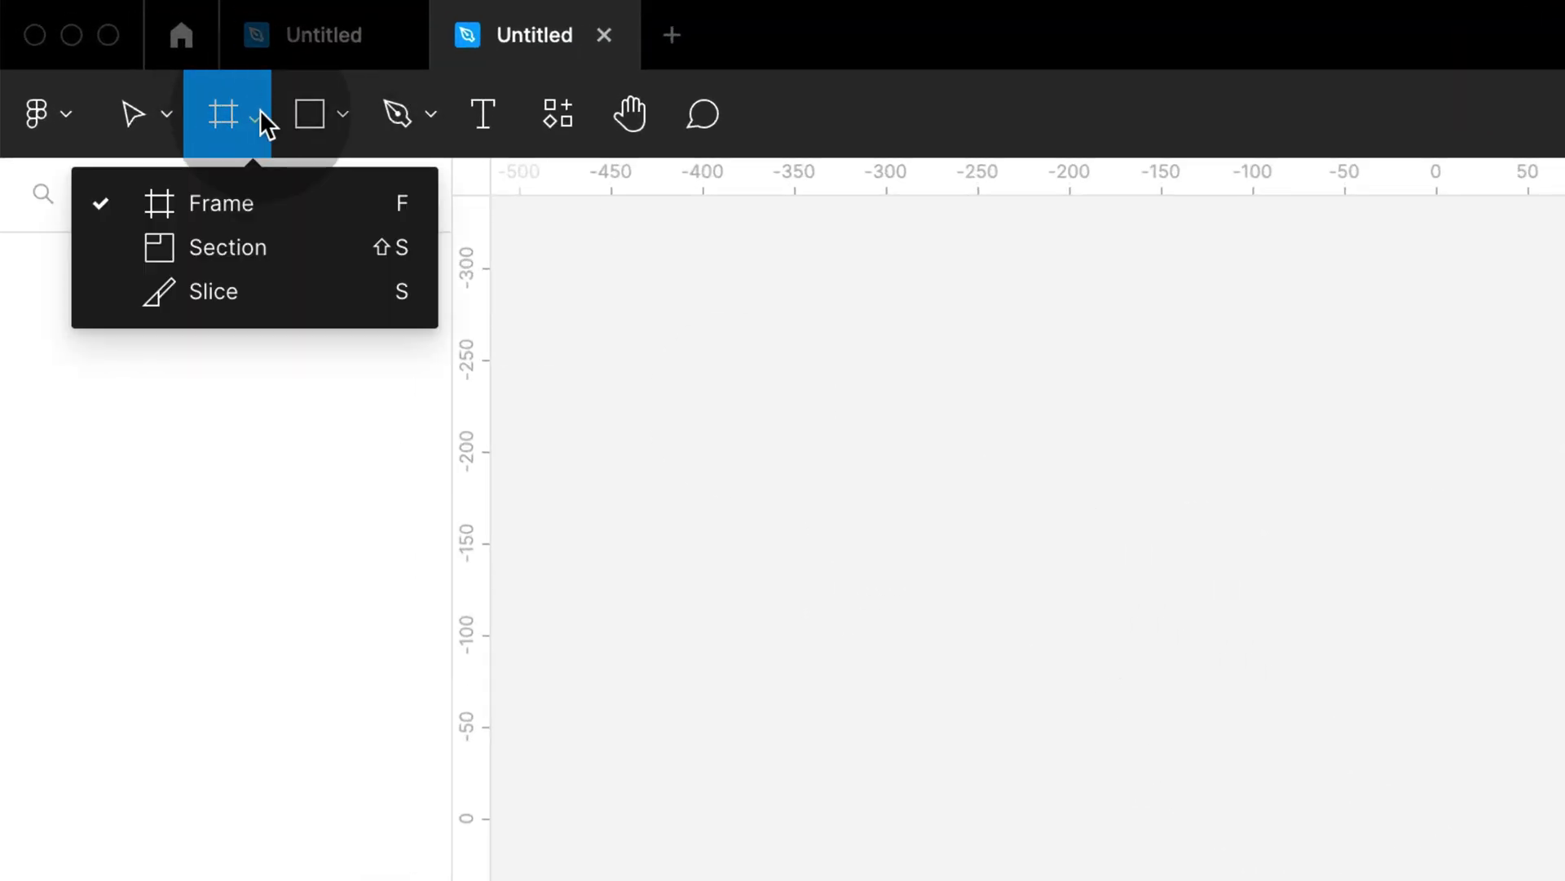
{"action": "left_click", "coordinate": [285, 253]}
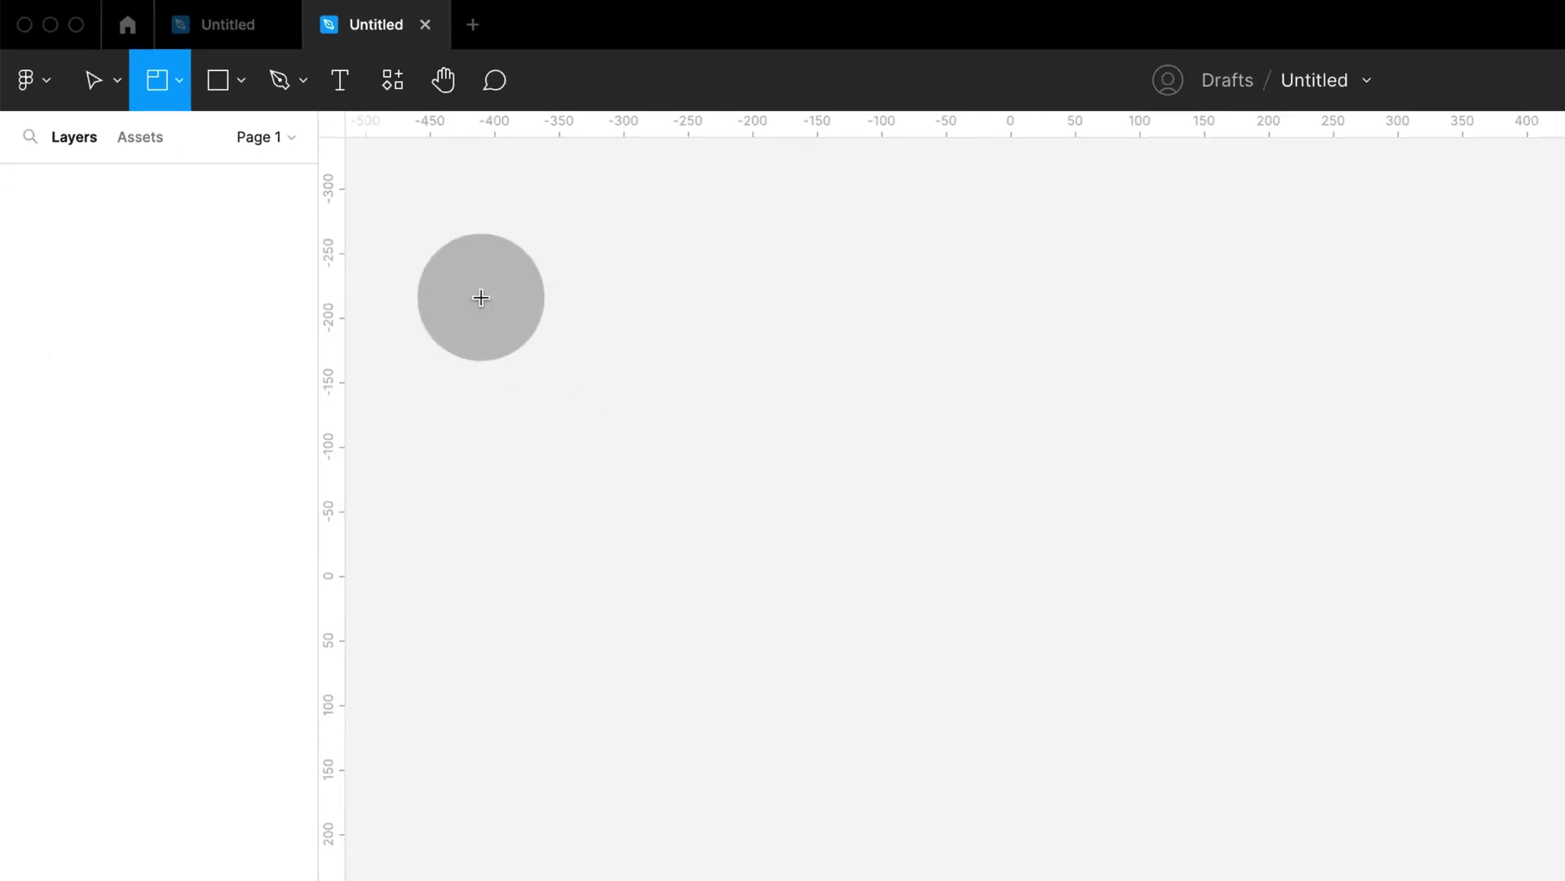
{"action": "left_click_drag", "start_coordinate": [265, 164], "coordinate": [795, 732]}
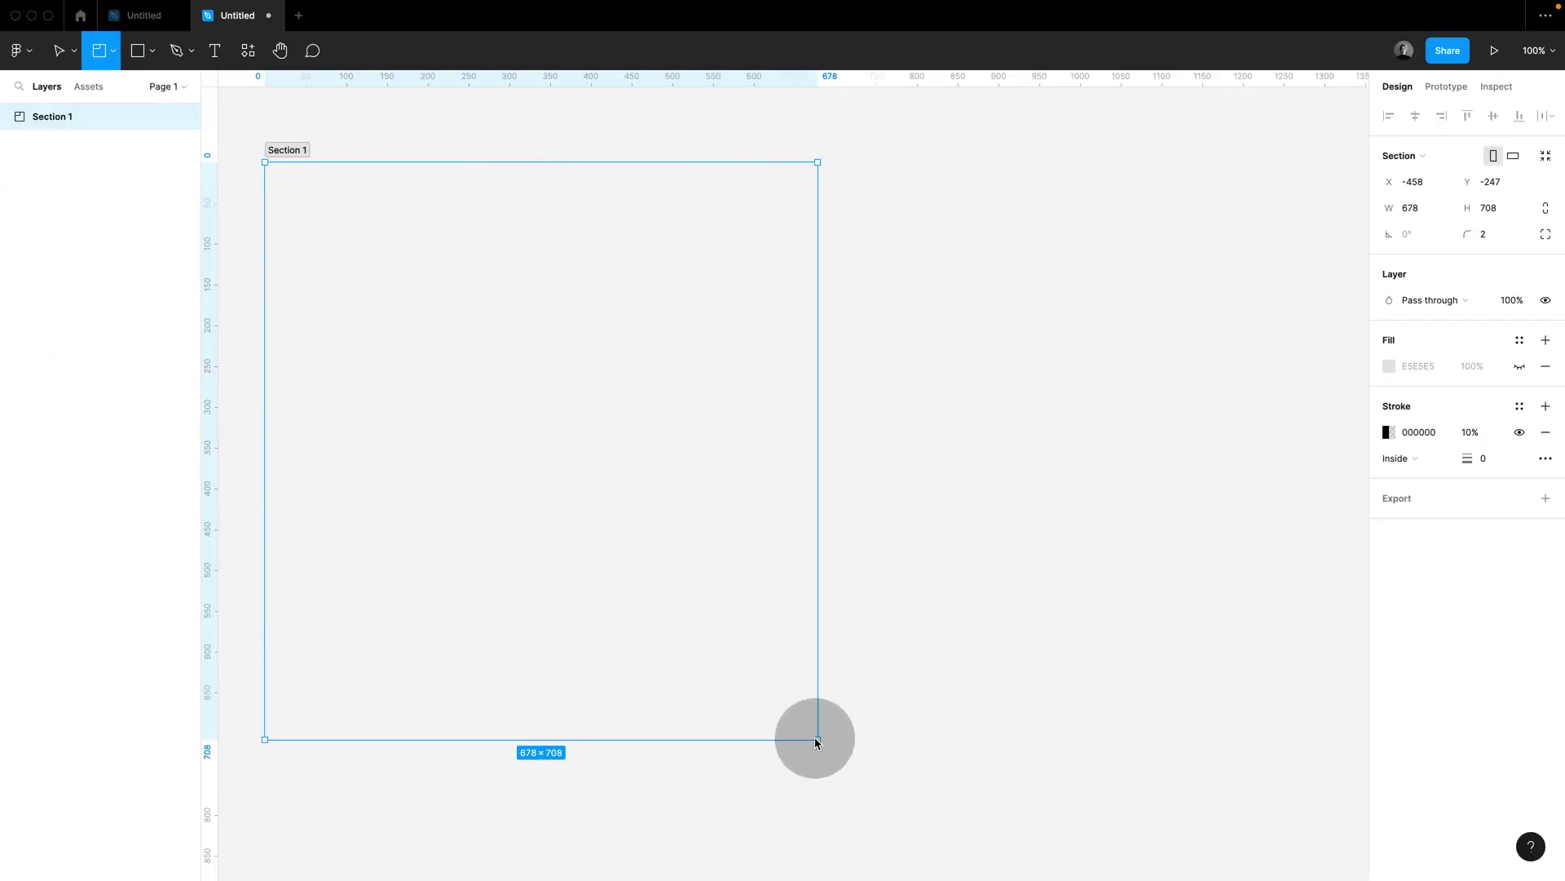
{"action": "left_click", "coordinate": [897, 608]}
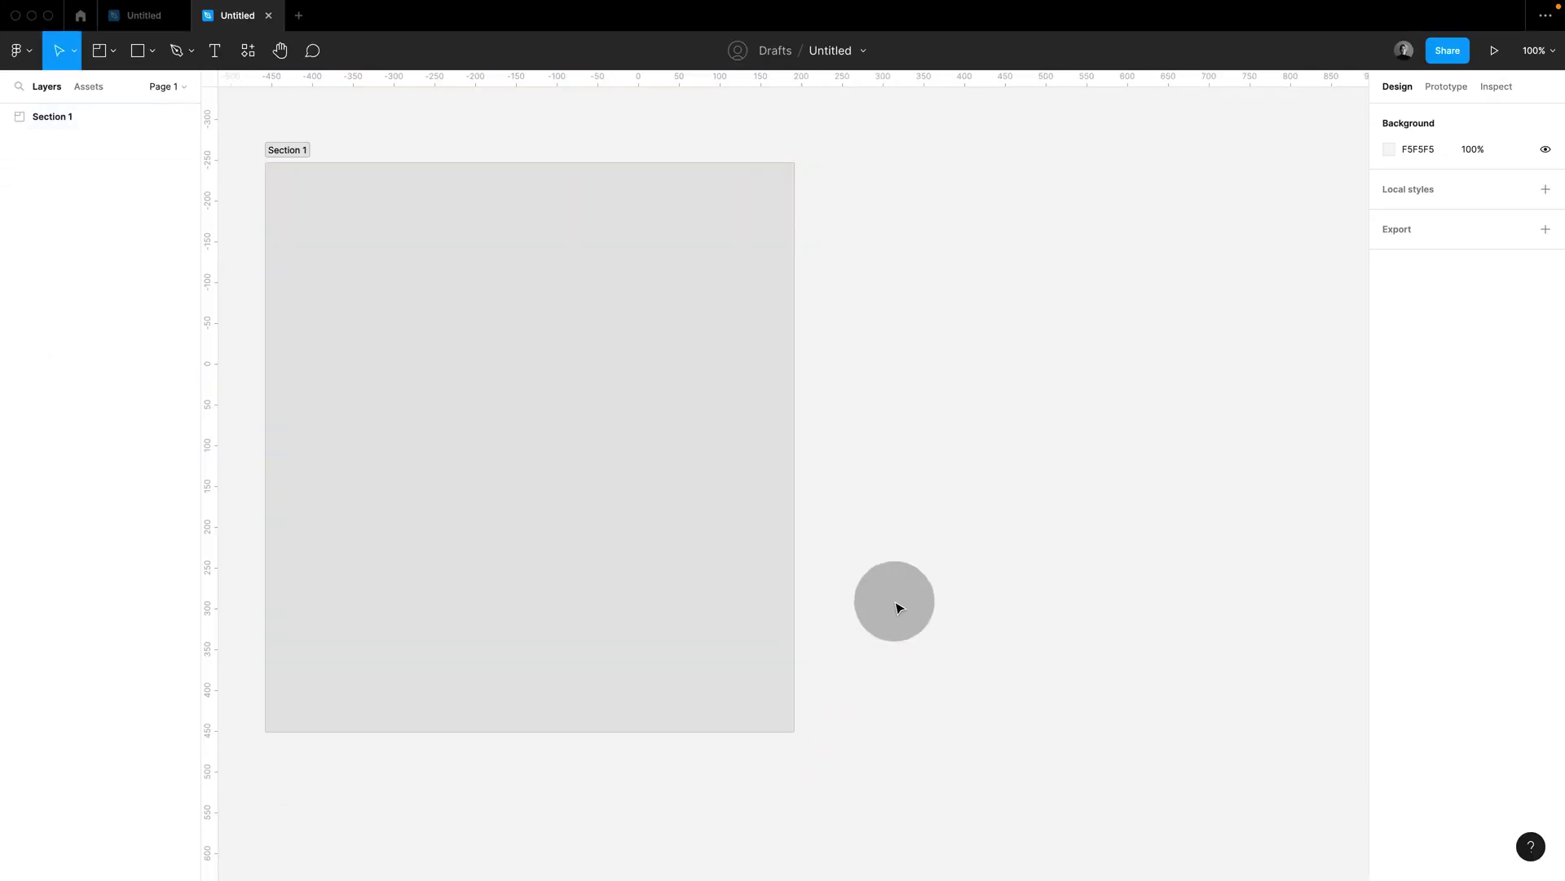
- Draw Section 2 to the right and paste the icon grid into it
{"action": "key", "text": "shift+s"}
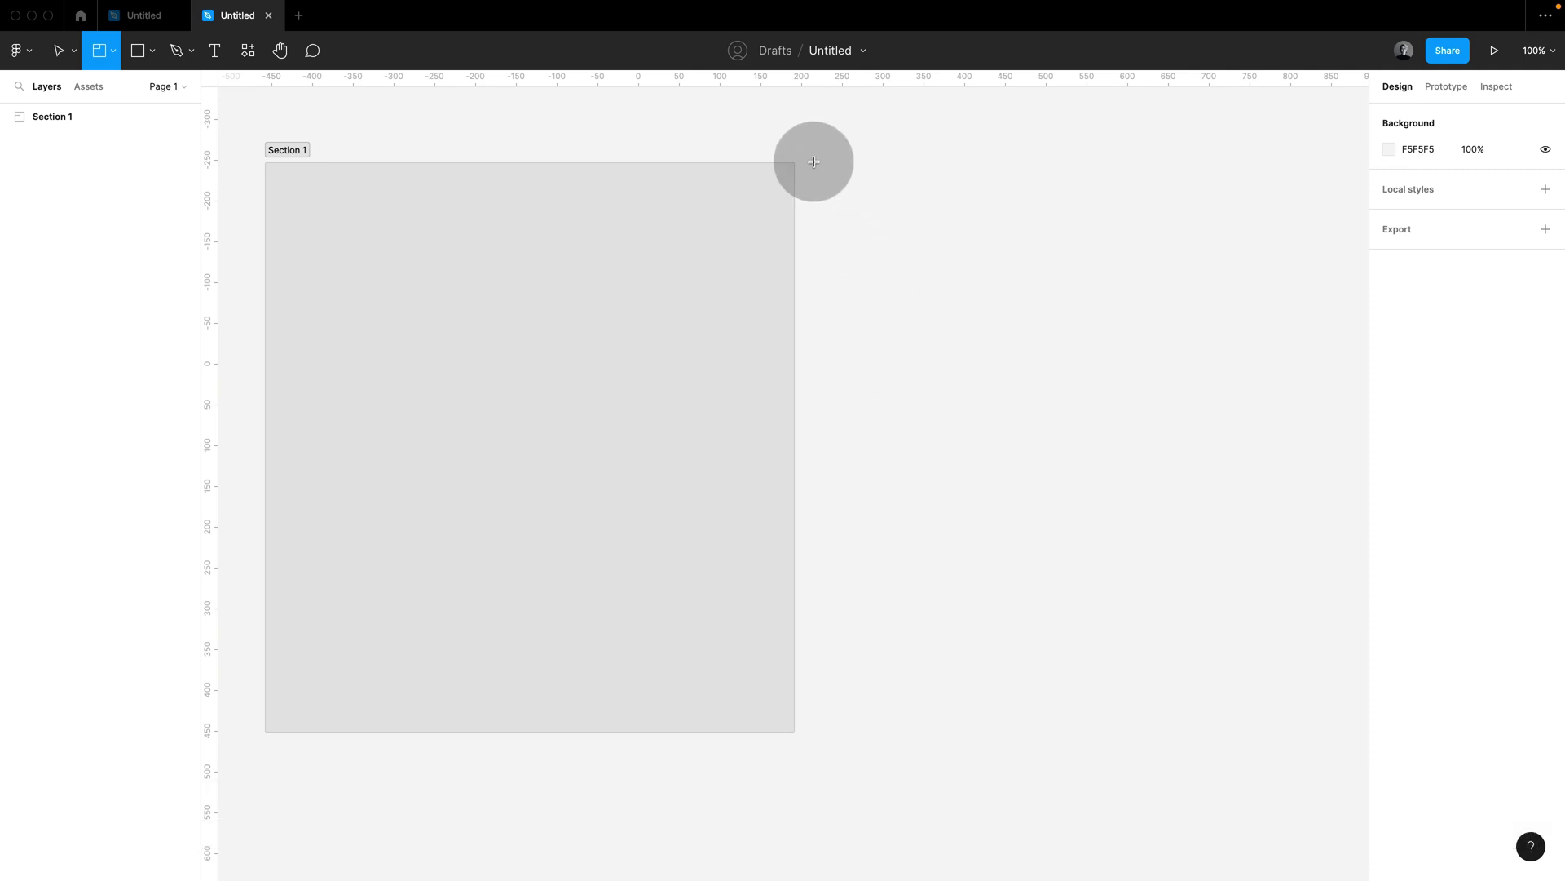
{"action": "left_click_drag", "start_coordinate": [819, 162], "coordinate": [1318, 733]}
{"action": "left_click", "coordinate": [1277, 779]}
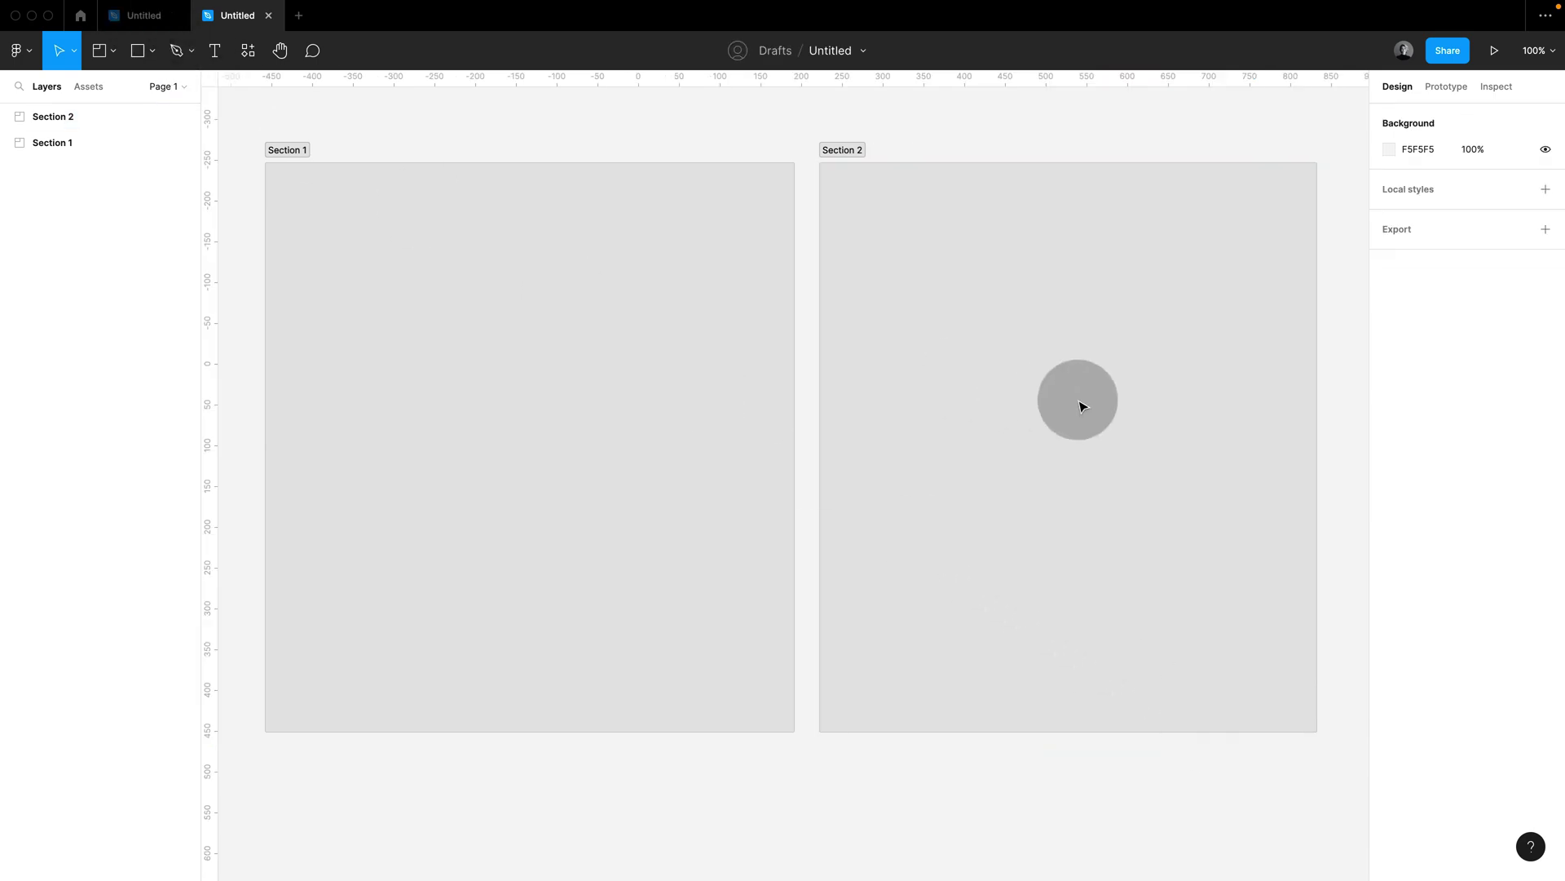
{"action": "left_click", "coordinate": [1080, 403]}
{"action": "key", "text": "ctrl+v"}
- Paste the M and S button sets into the first section
{"action": "left_click", "coordinate": [531, 272]}
{"action": "key", "text": "ctrl+v"}
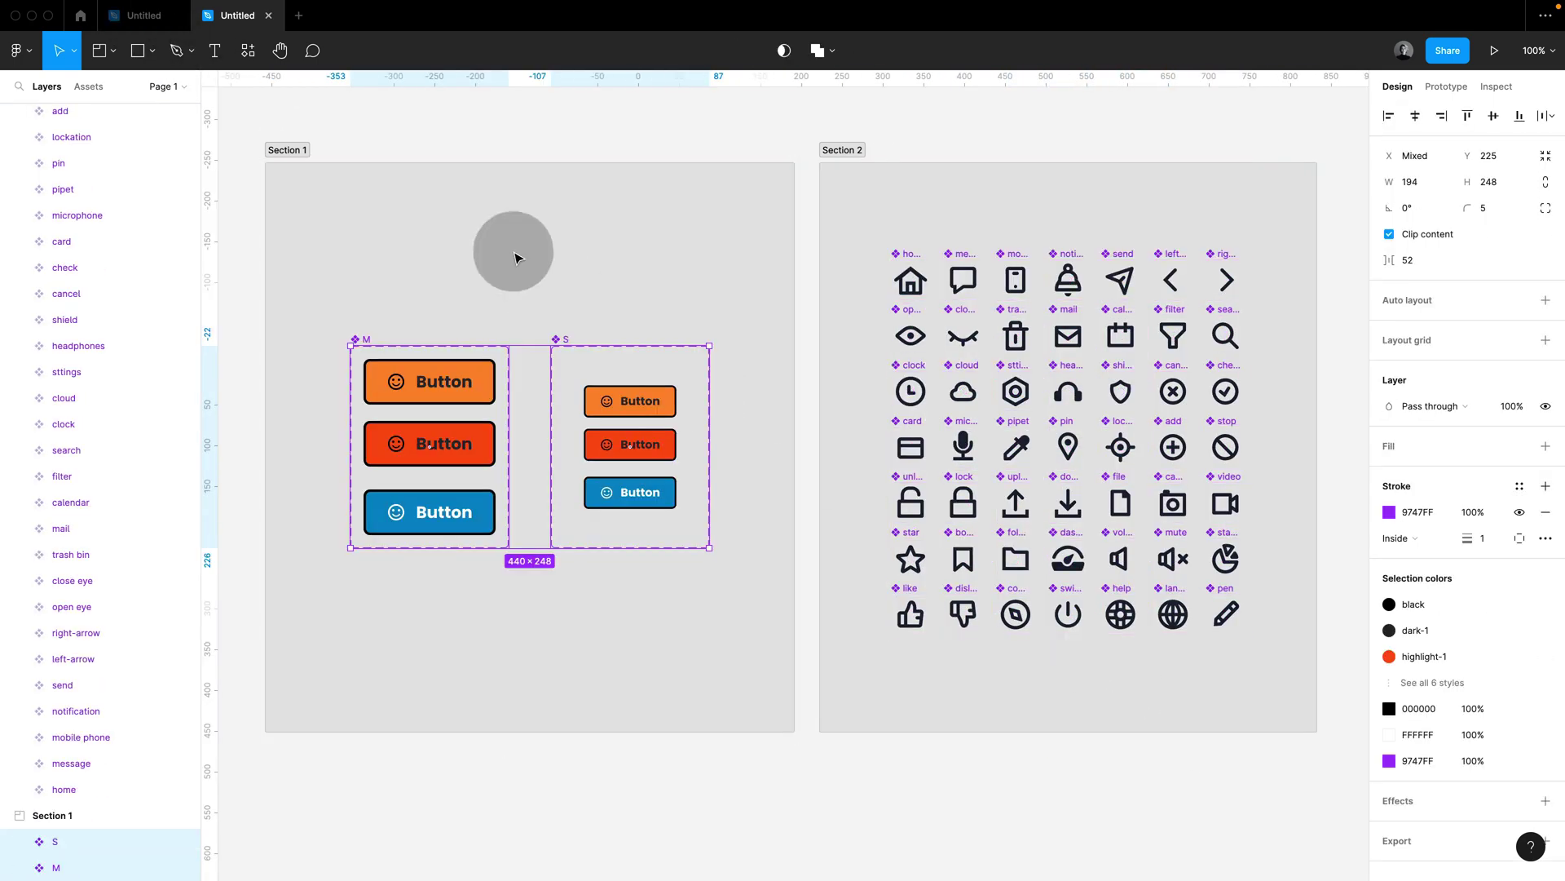
{"action": "left_click", "coordinate": [304, 138]}
- Rename the two sections Button and Icons with the local components list shown
{"action": "left_click", "coordinate": [88, 86]}
{"action": "left_click", "coordinate": [285, 151]}
{"action": "double_click", "coordinate": [285, 152]}
{"action": "type", "text": "Button"}
{"action": "left_click", "coordinate": [397, 151]}
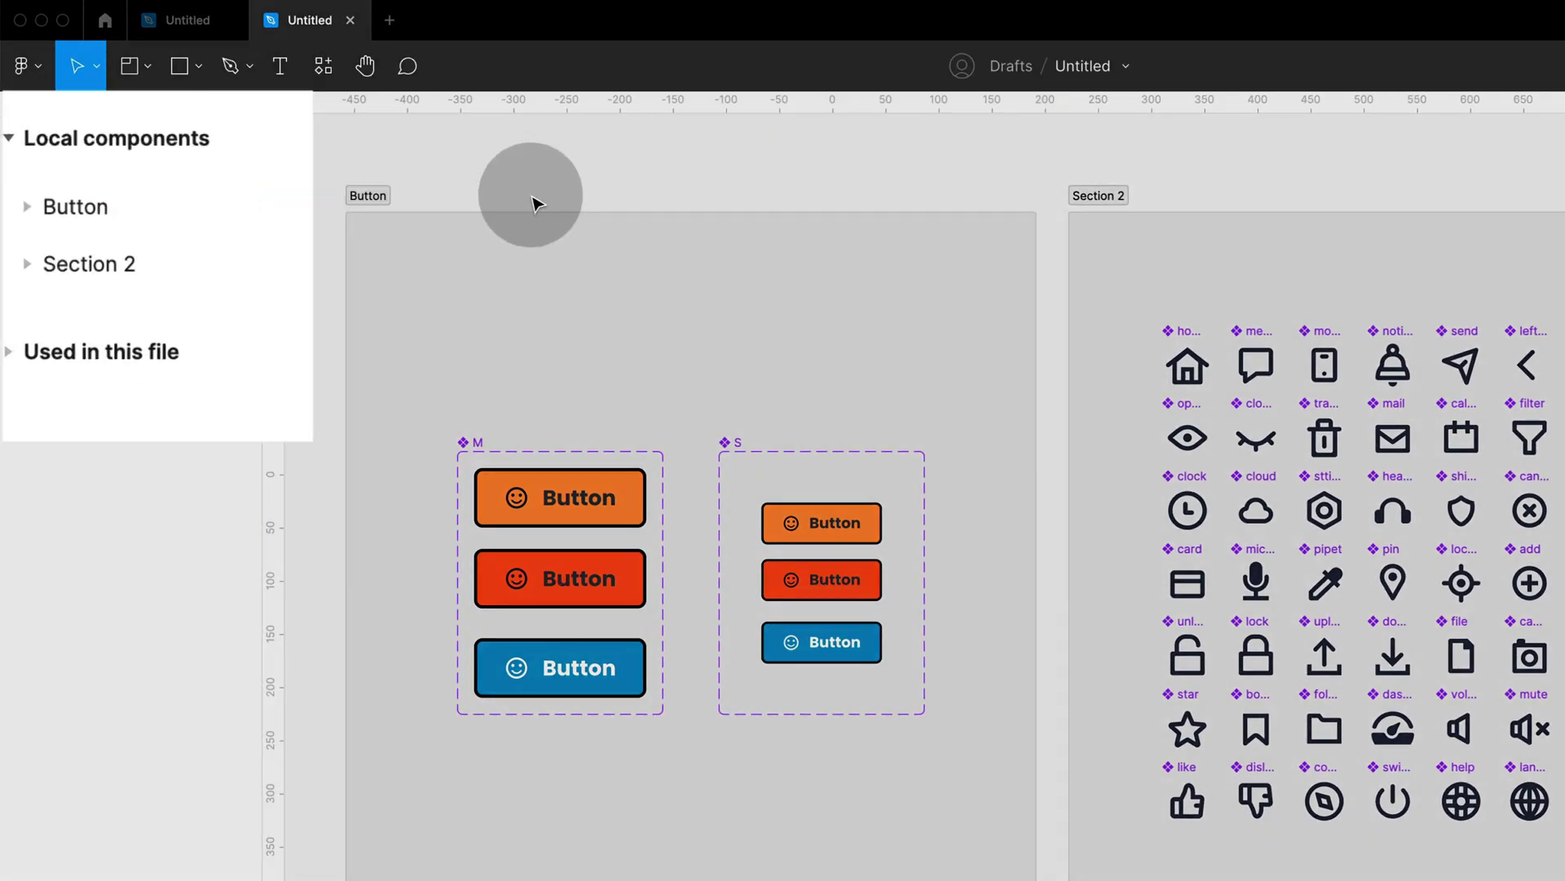
{"action": "double_click", "coordinate": [1098, 196]}
{"action": "type", "text": "Icons"}
{"action": "key", "text": "Return"}
{"action": "left_click", "coordinate": [859, 147]}
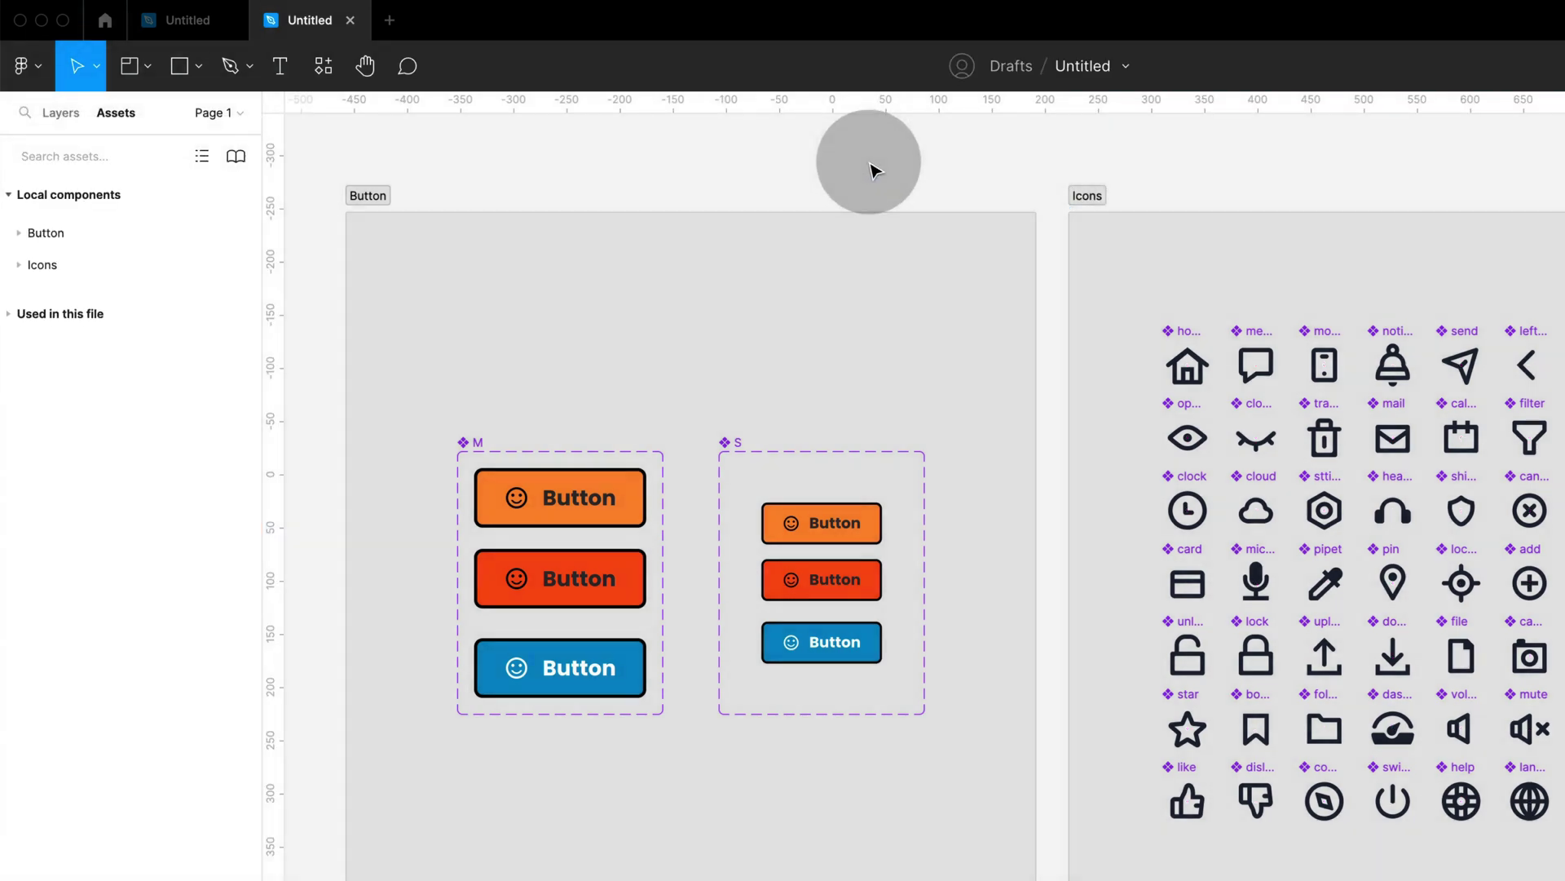
- Expand the Button and Icons component groups and reposition the S button set beside M
{"action": "left_click", "coordinate": [20, 234]}
{"action": "left_click", "coordinate": [18, 396]}
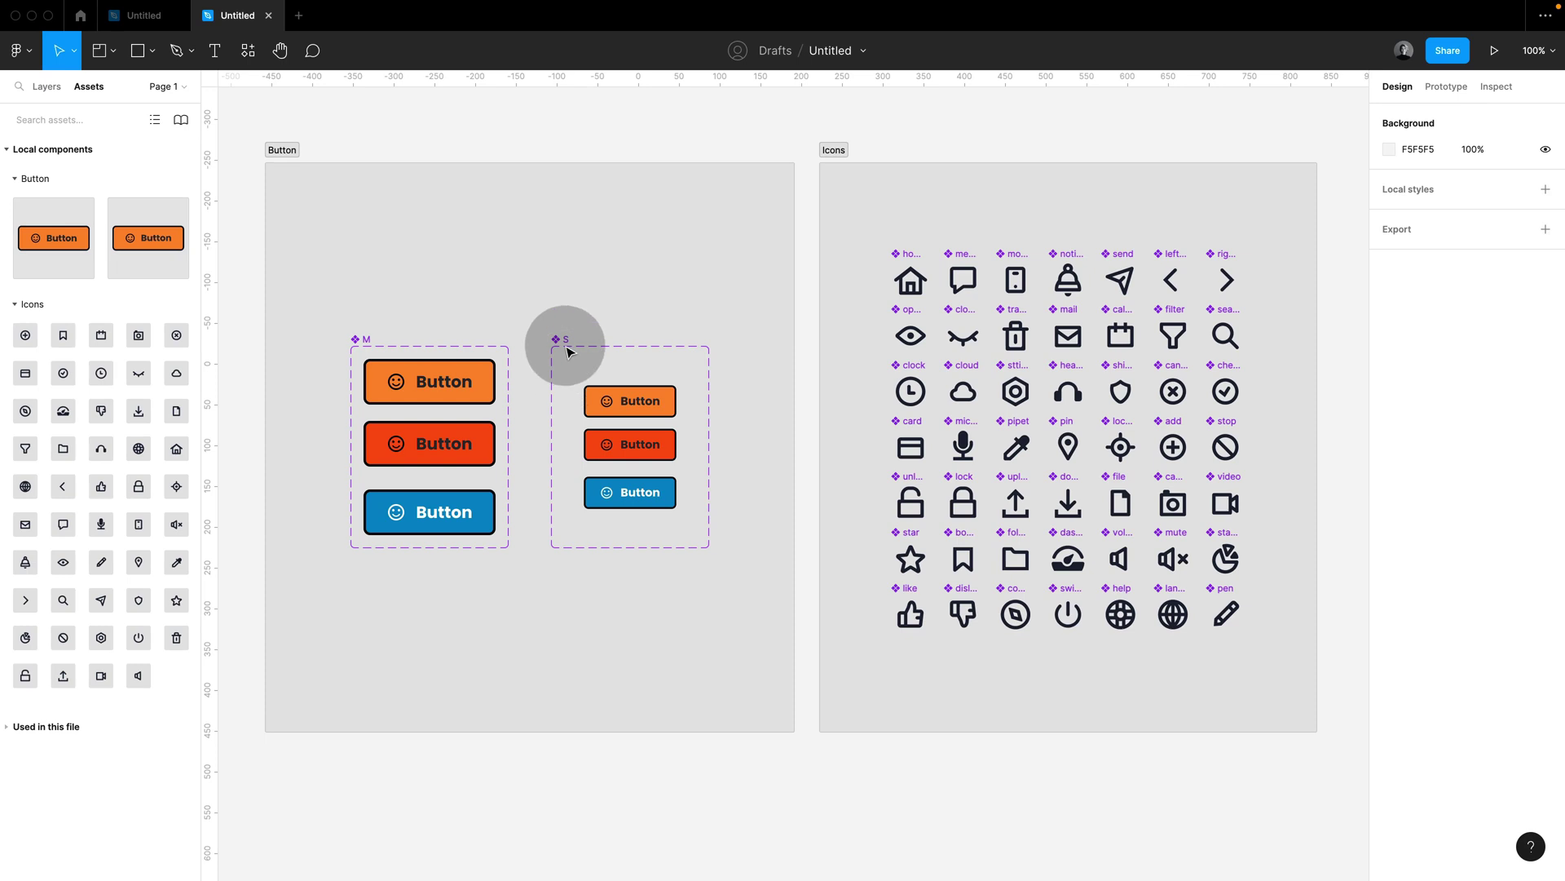
{"action": "mouse_move", "coordinate": [568, 350]}
{"action": "left_mouse_down"}
{"action": "mouse_move", "coordinate": [648, 690]}
{"action": "mouse_move", "coordinate": [632, 780]}
{"action": "mouse_move", "coordinate": [566, 326]}
{"action": "mouse_move", "coordinate": [568, 346]}
{"action": "left_mouse_up"}
{"action": "left_click", "coordinate": [814, 758]}
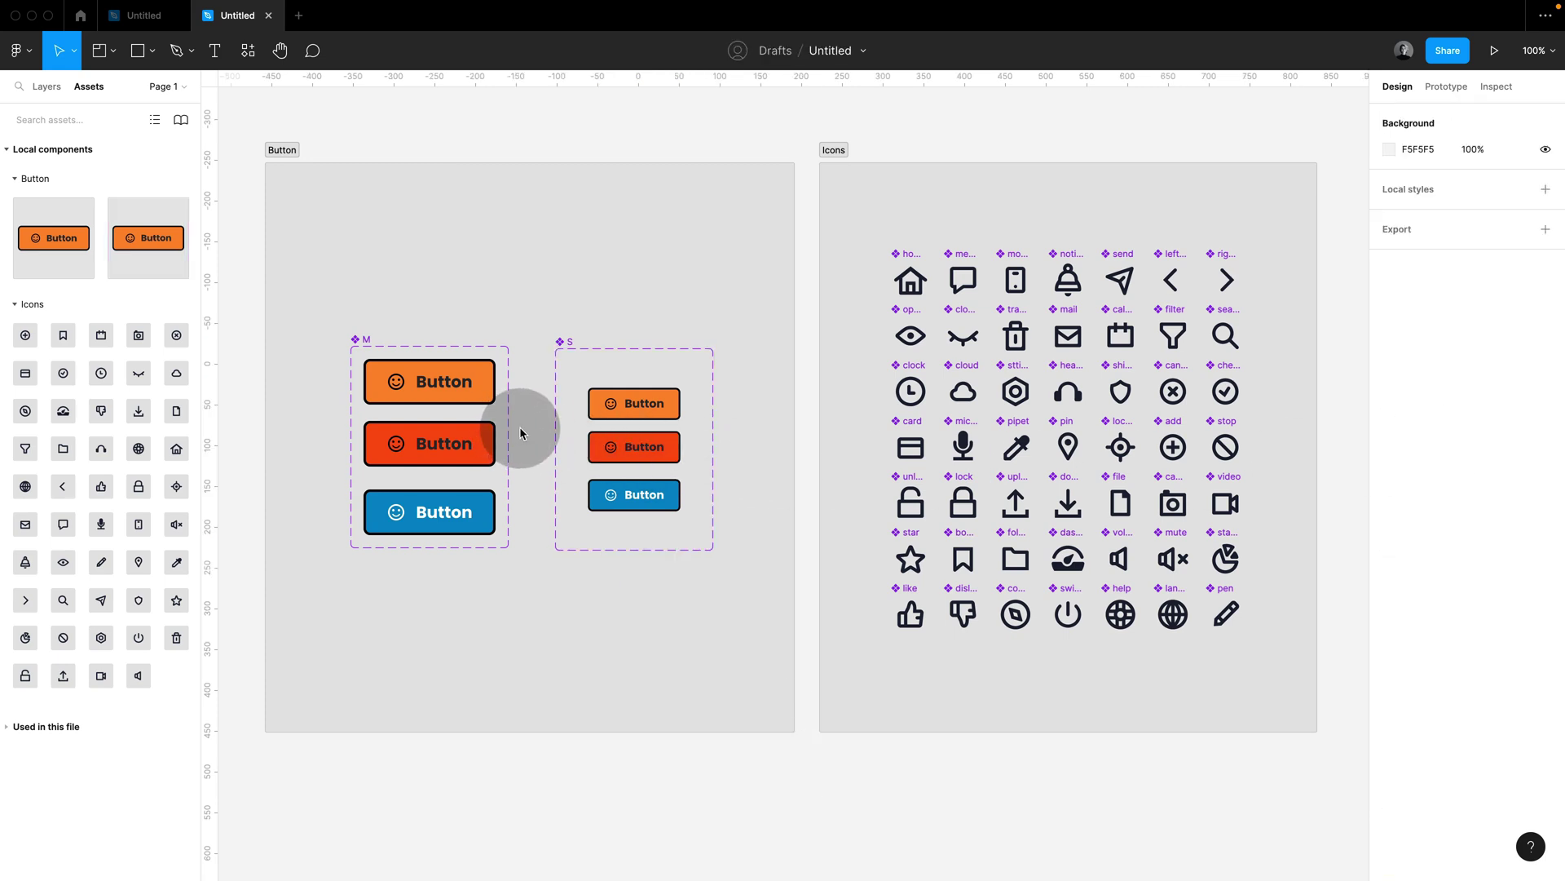
{"action": "left_click", "coordinate": [366, 344]}
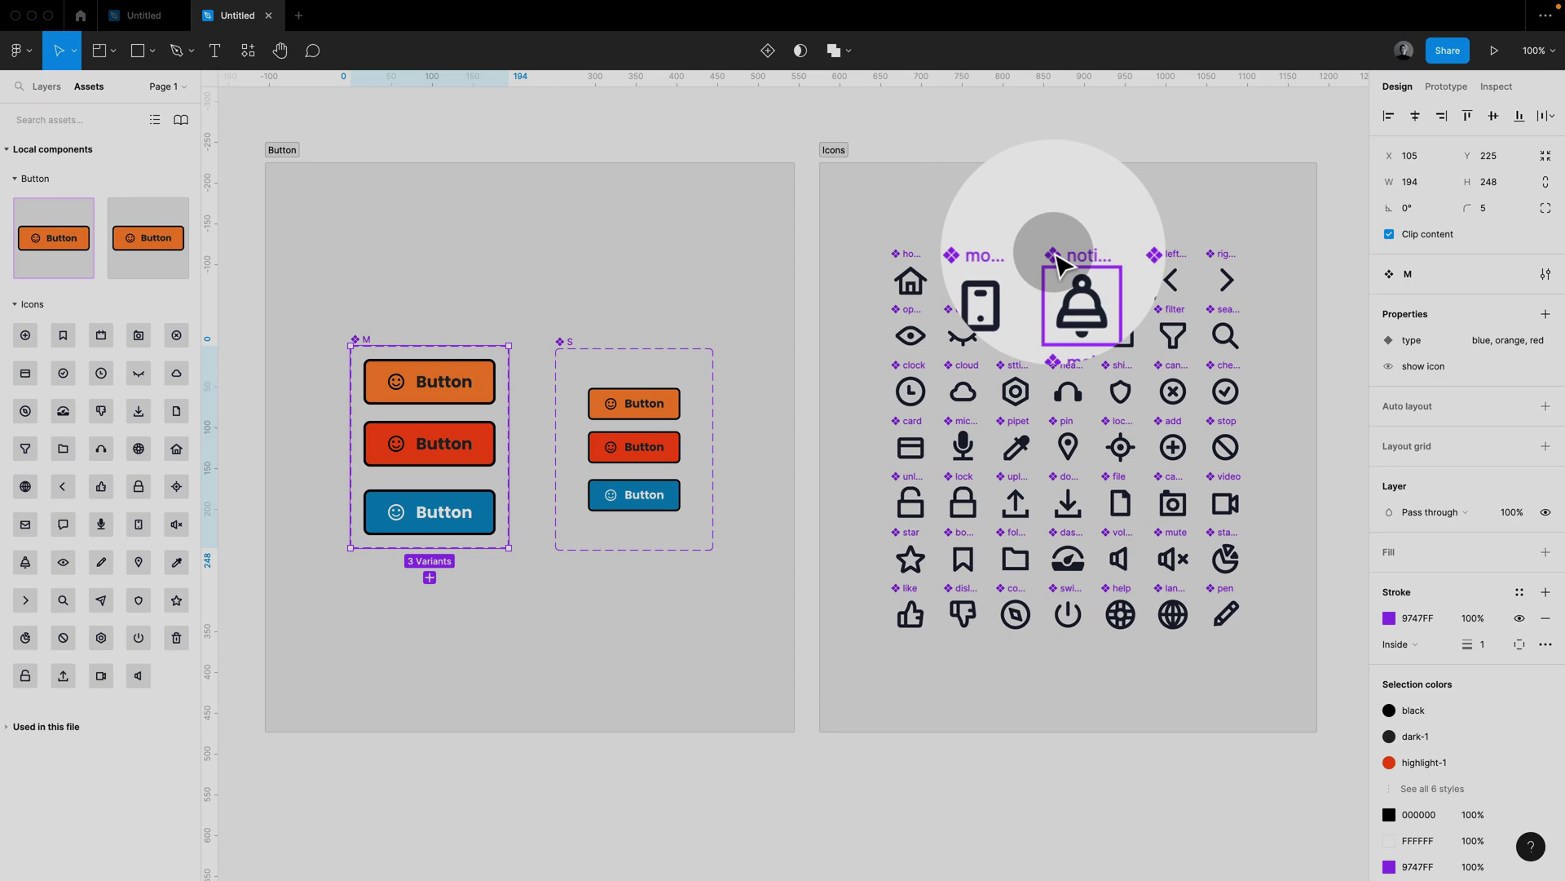
- Move both button sets higher and draw a frame below holding a copy of the orange M button
{"action": "left_click", "coordinate": [566, 346], "text": "shift"}
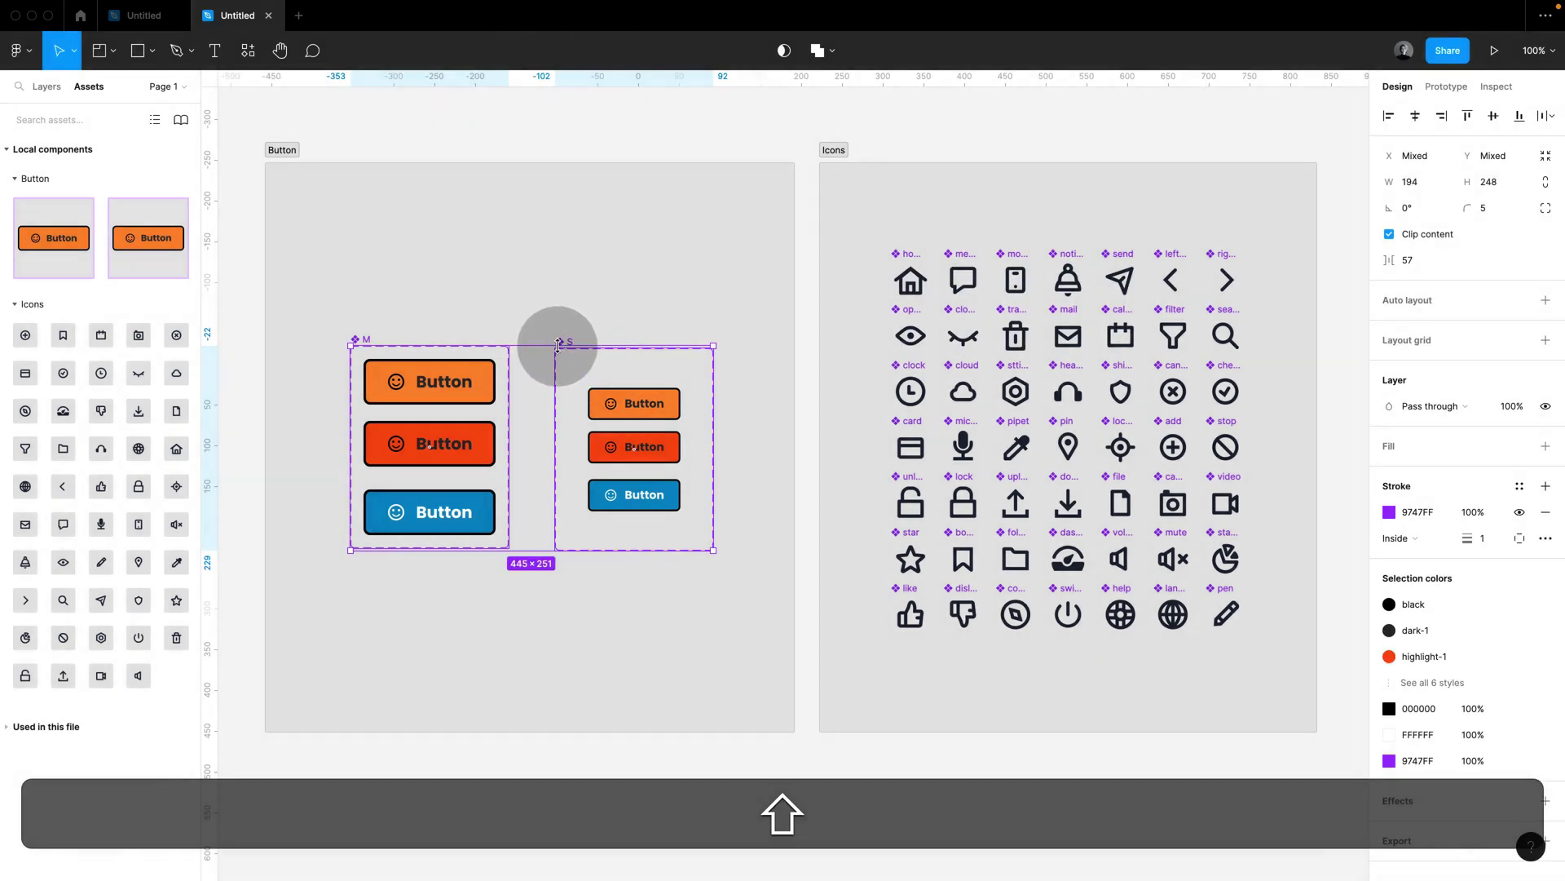
{"action": "left_click_drag", "start_coordinate": [489, 392], "coordinate": [489, 312]}
{"action": "left_click", "coordinate": [521, 549]}
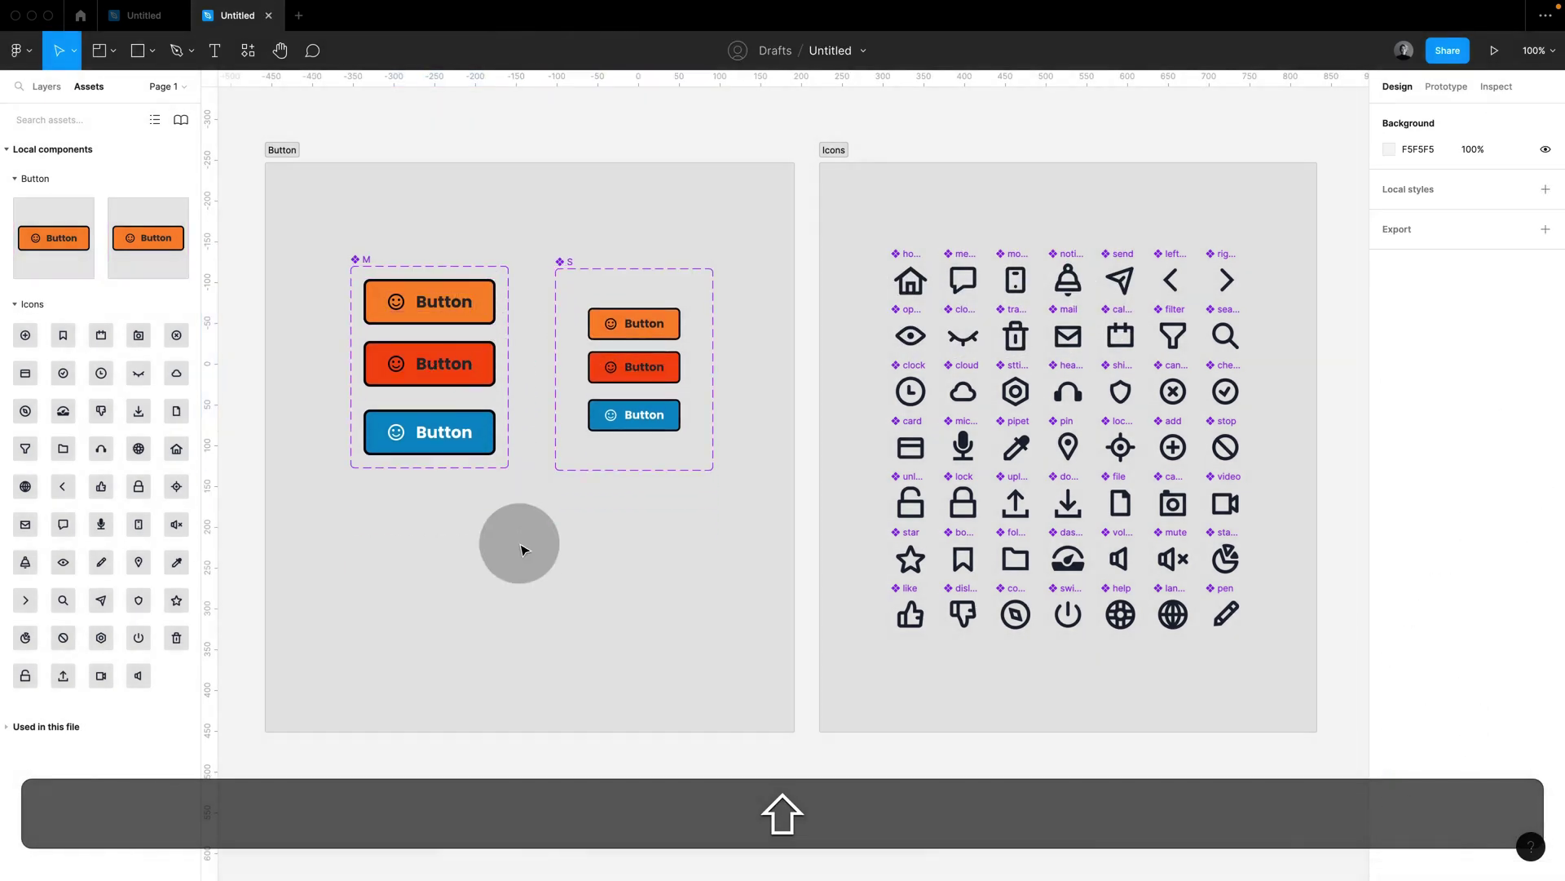
{"action": "key", "text": "f"}
{"action": "left_click_drag", "start_coordinate": [354, 513], "coordinate": [721, 687]}
{"action": "left_click", "coordinate": [522, 469]}
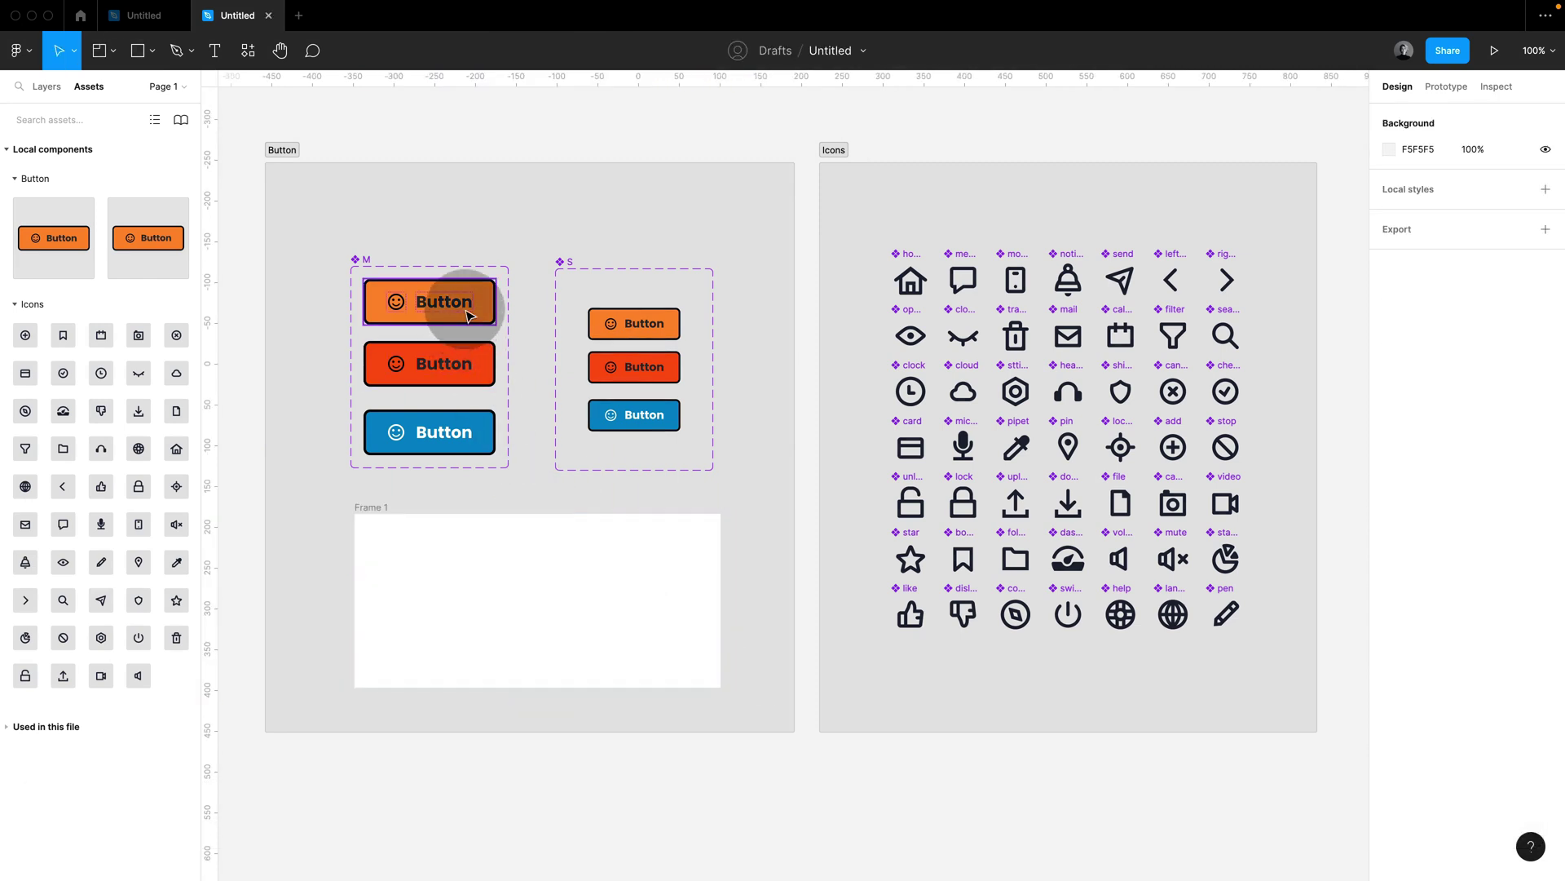
{"action": "left_click_drag", "start_coordinate": [468, 314], "coordinate": [557, 614]}
- Name the new frame 'animation' and present it full screen
{"action": "left_click", "coordinate": [378, 506]}
{"action": "double_click", "coordinate": [383, 507]}
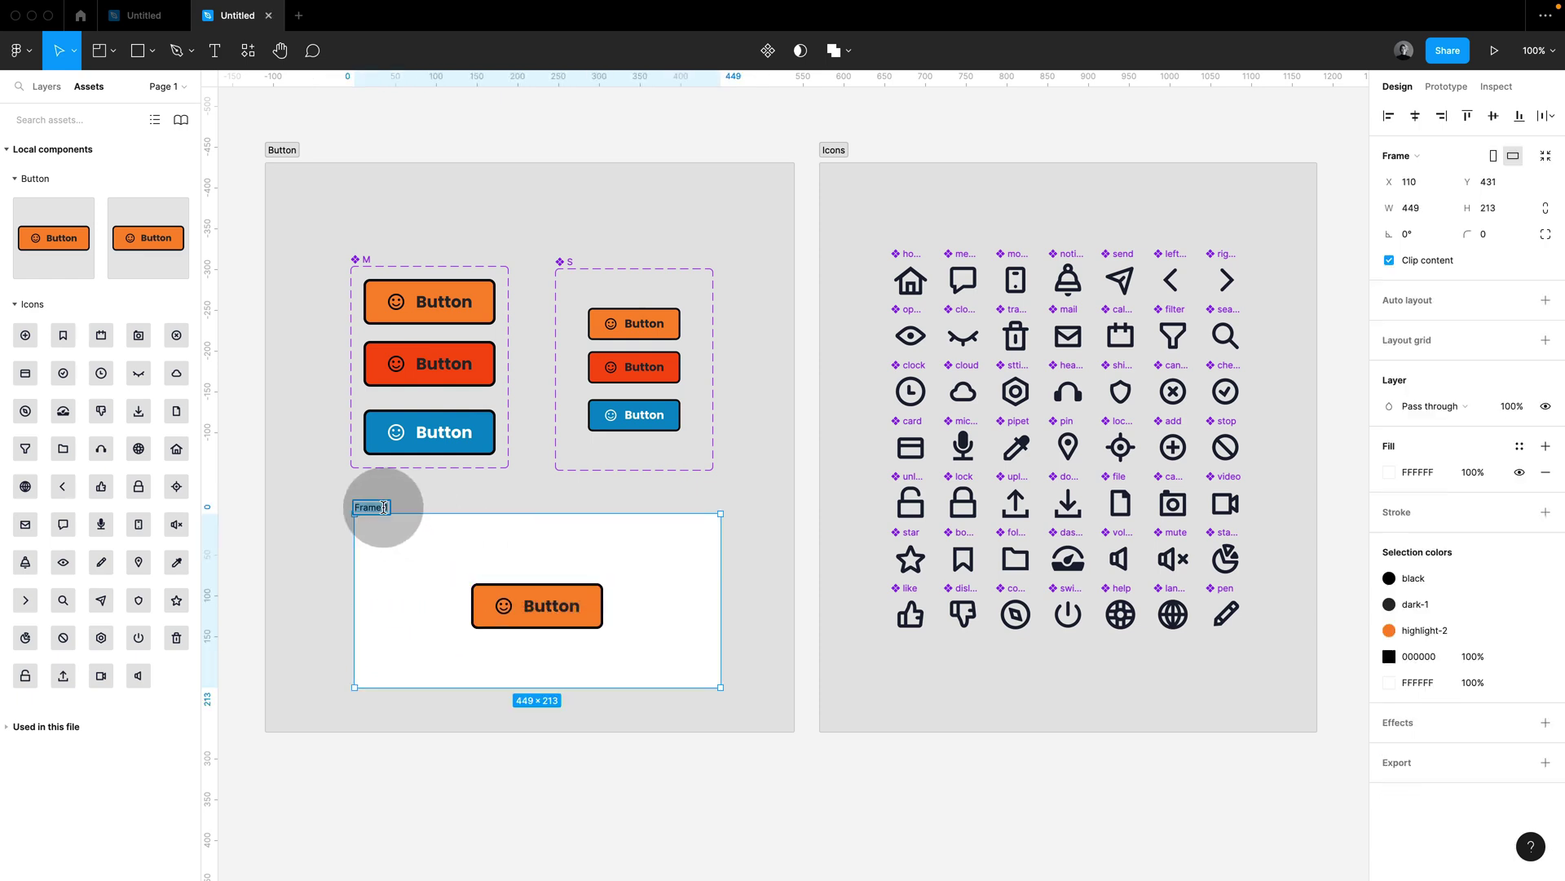
{"action": "type", "text": "animation"}
{"action": "left_click", "coordinate": [414, 497]}
{"action": "left_click", "coordinate": [400, 506]}
{"action": "left_click", "coordinate": [1495, 51]}
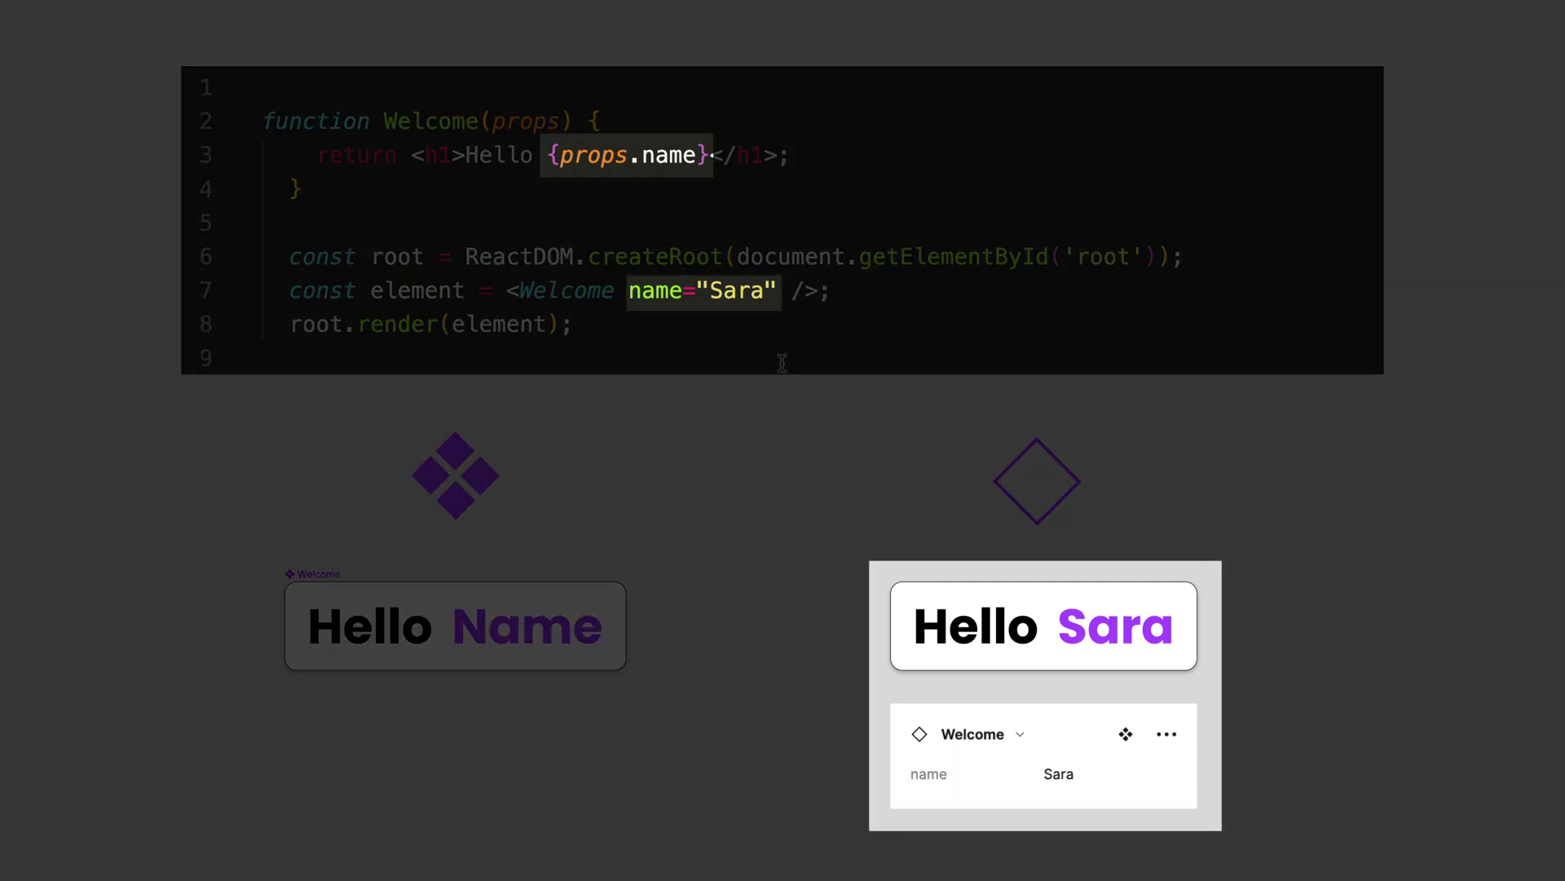
- In the code example, change the name Sara to Tom and the greeting Hello to Hi
{"action": "left_click_drag", "start_coordinate": [766, 291], "coordinate": [715, 287]}
{"action": "key", "text": "BackSpace"}
{"action": "type", "text": "To"}
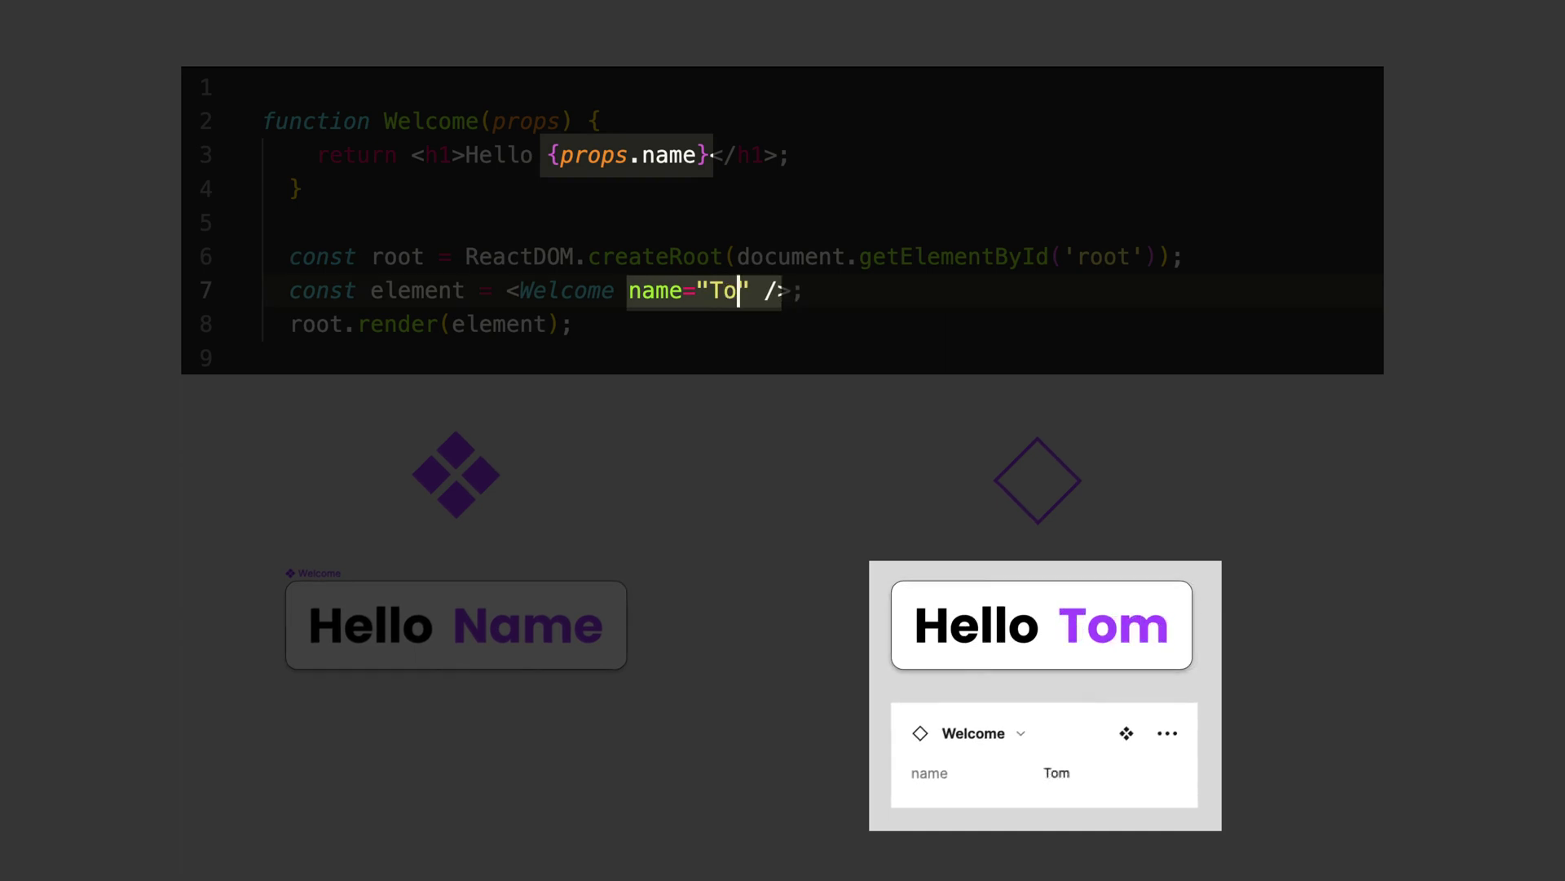
{"action": "type", "text": "m"}
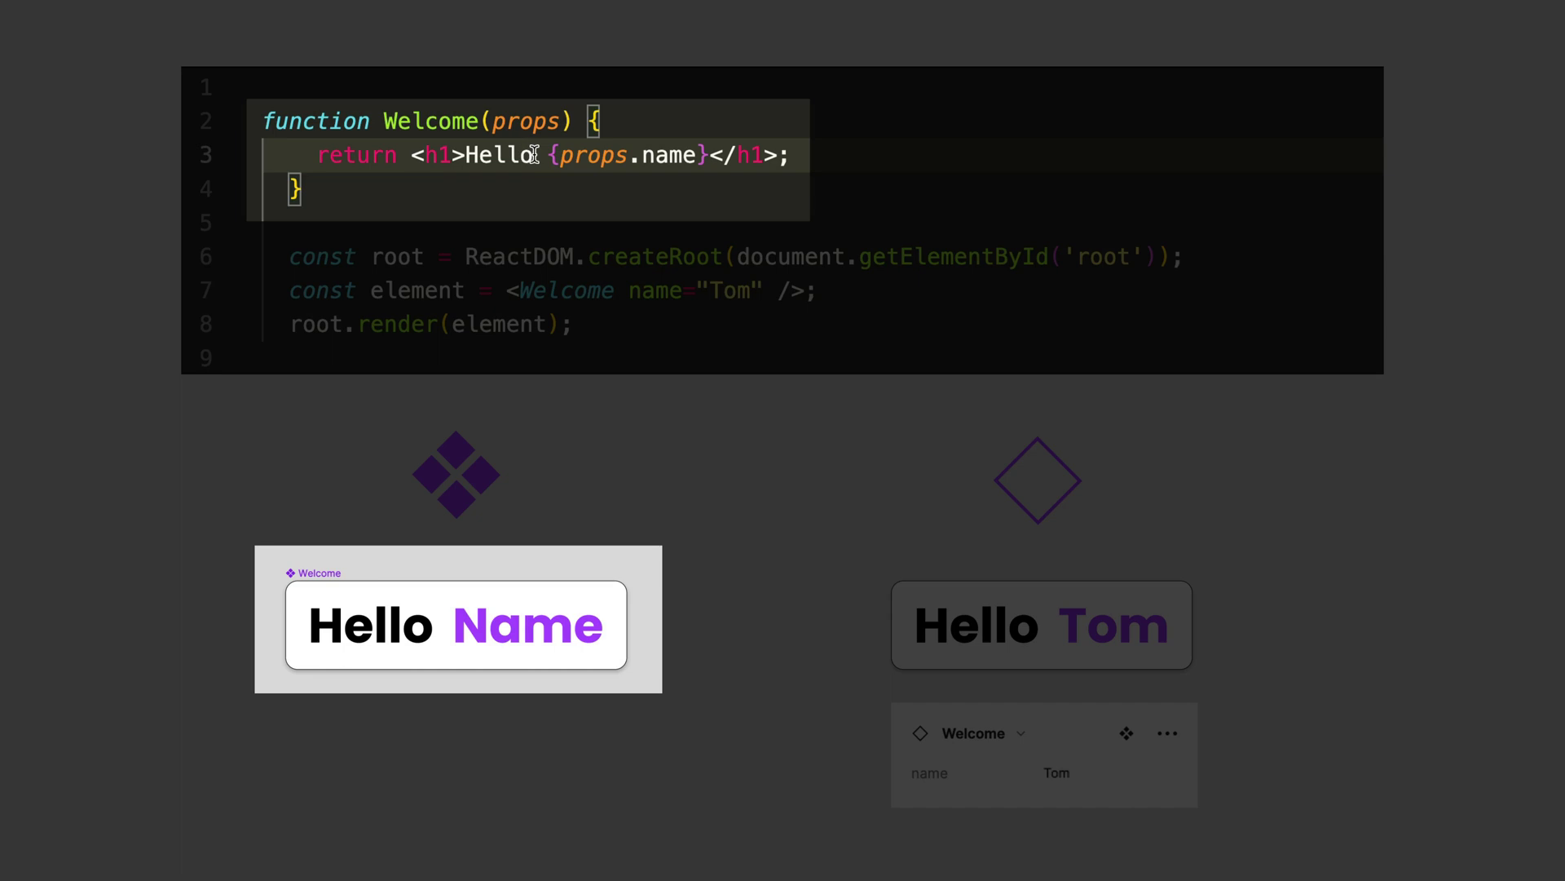
{"action": "left_click_drag", "start_coordinate": [534, 155], "coordinate": [471, 151]}
{"action": "type", "text": "Hi"}
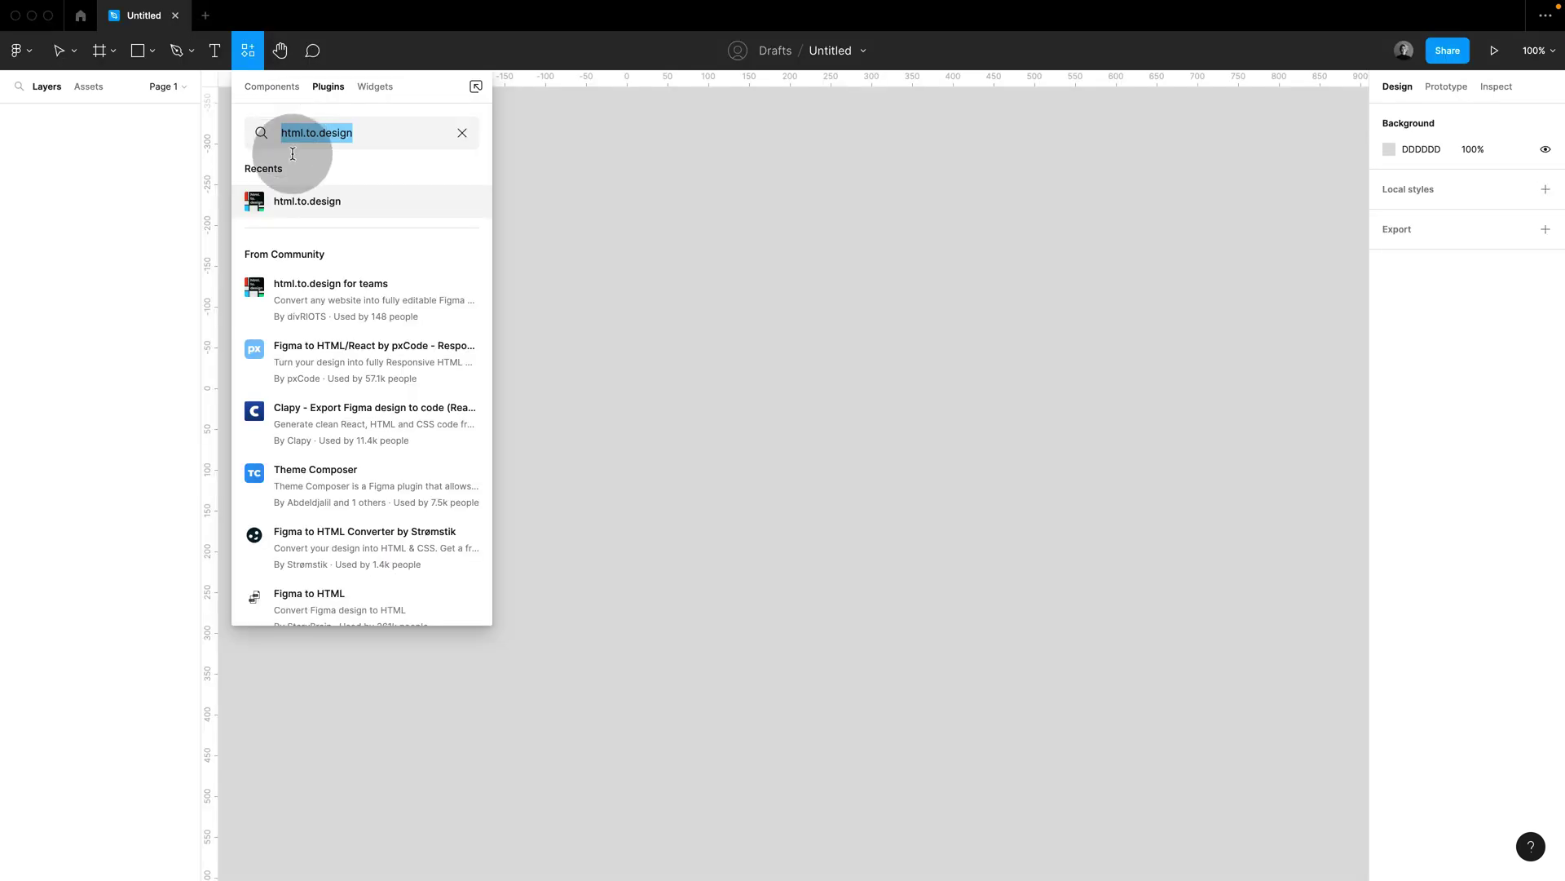
- Import the moonlearning.io website with html.to.design
{"action": "left_click", "coordinate": [454, 200]}
{"action": "triple_click", "coordinate": [625, 423]}
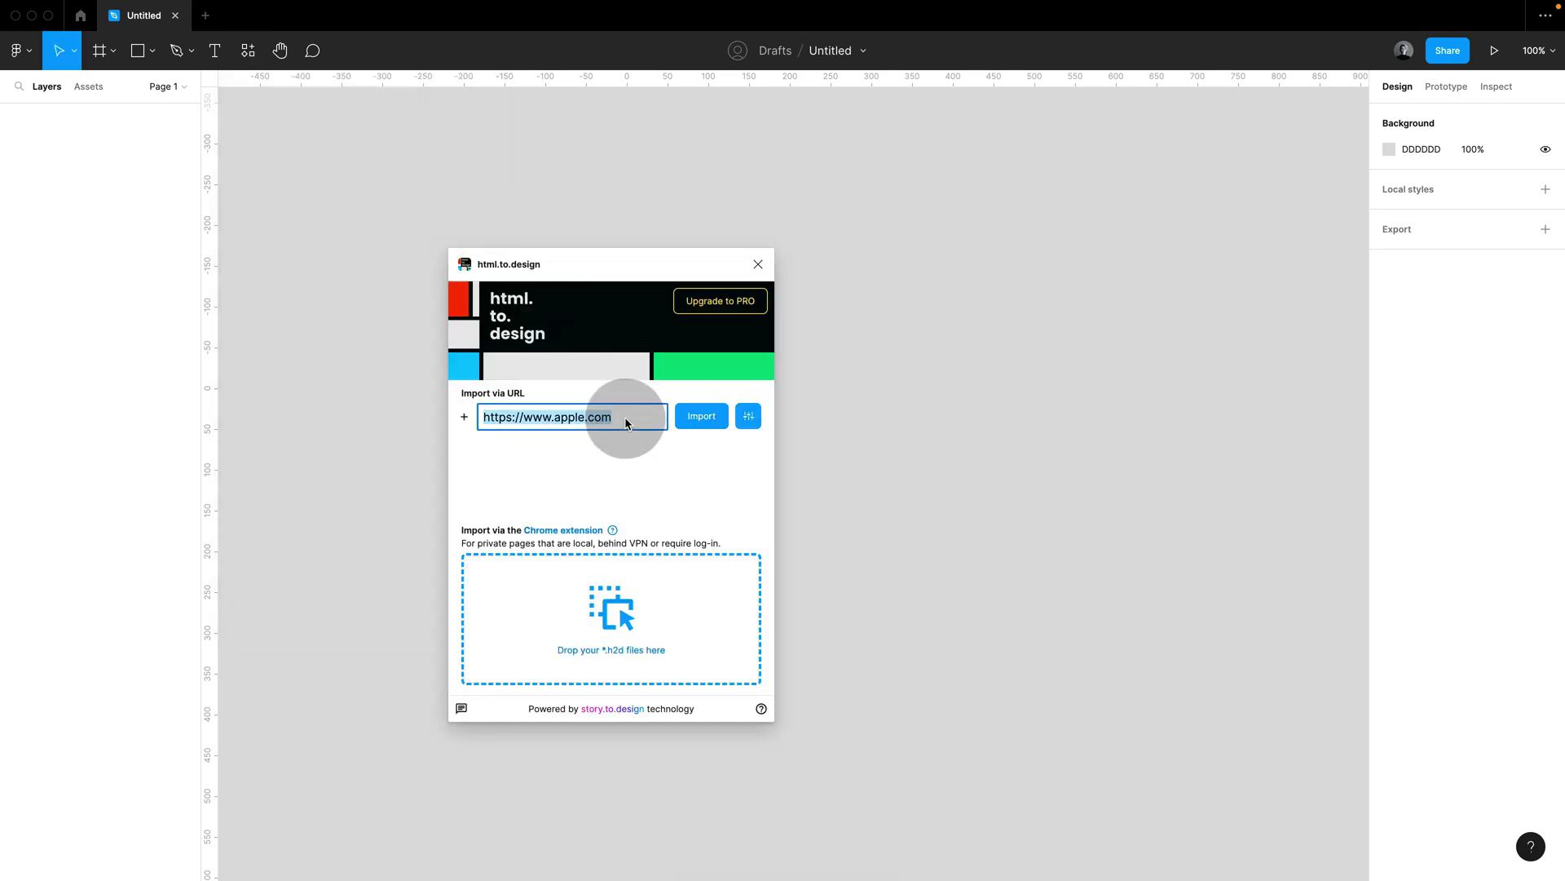
{"action": "type", "text": "https://www.moonlearning.io"}
{"action": "left_click", "coordinate": [708, 418]}
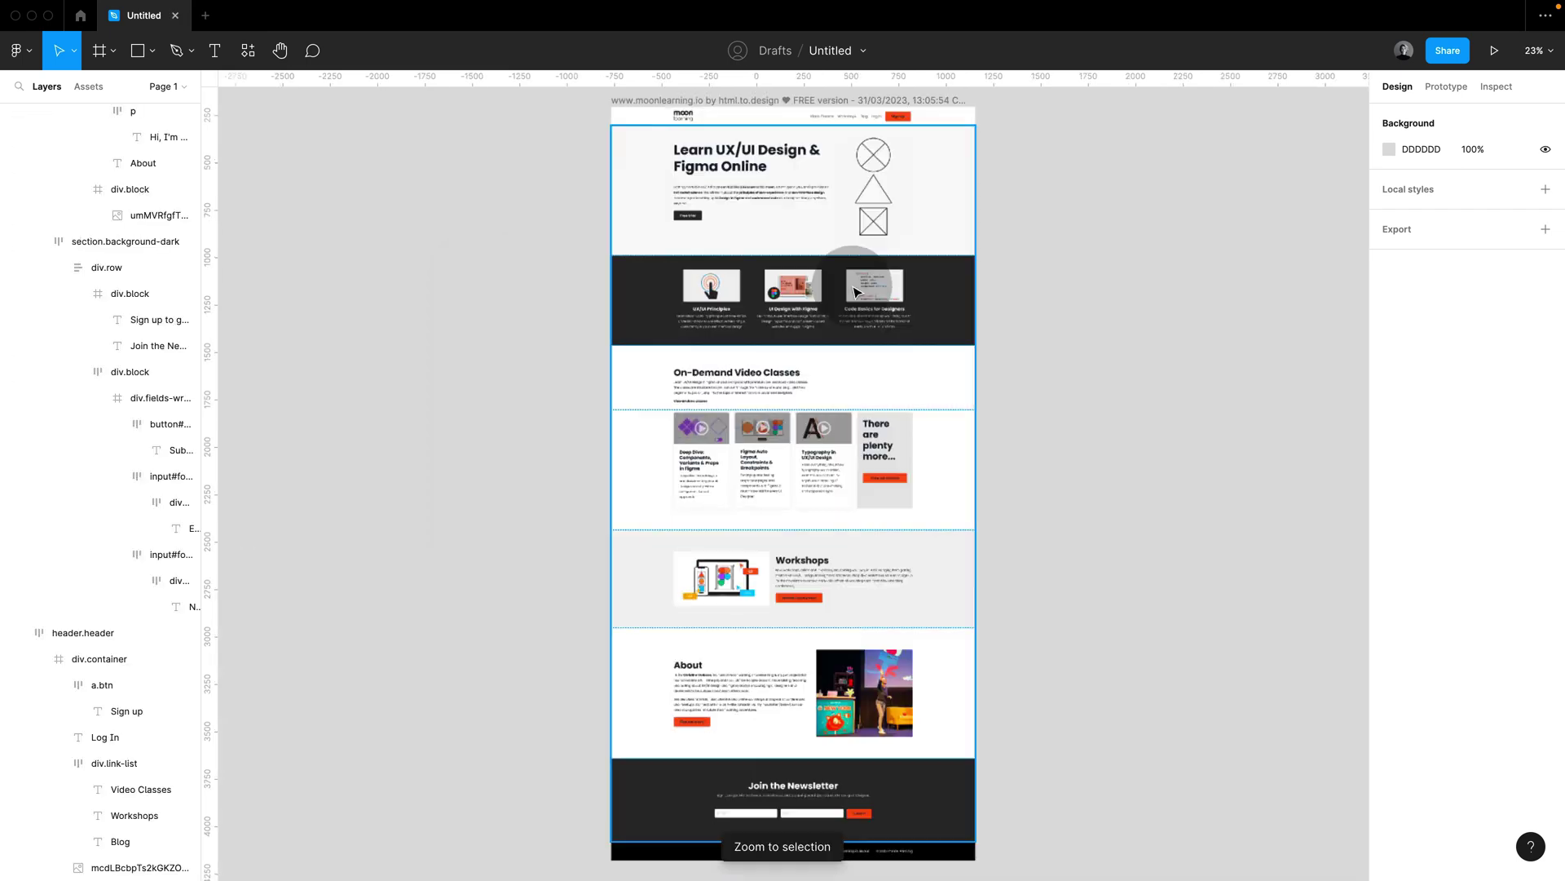
- Move the Sign up a.btn button onto empty canvas and make it a component
{"action": "left_click", "coordinate": [905, 130]}
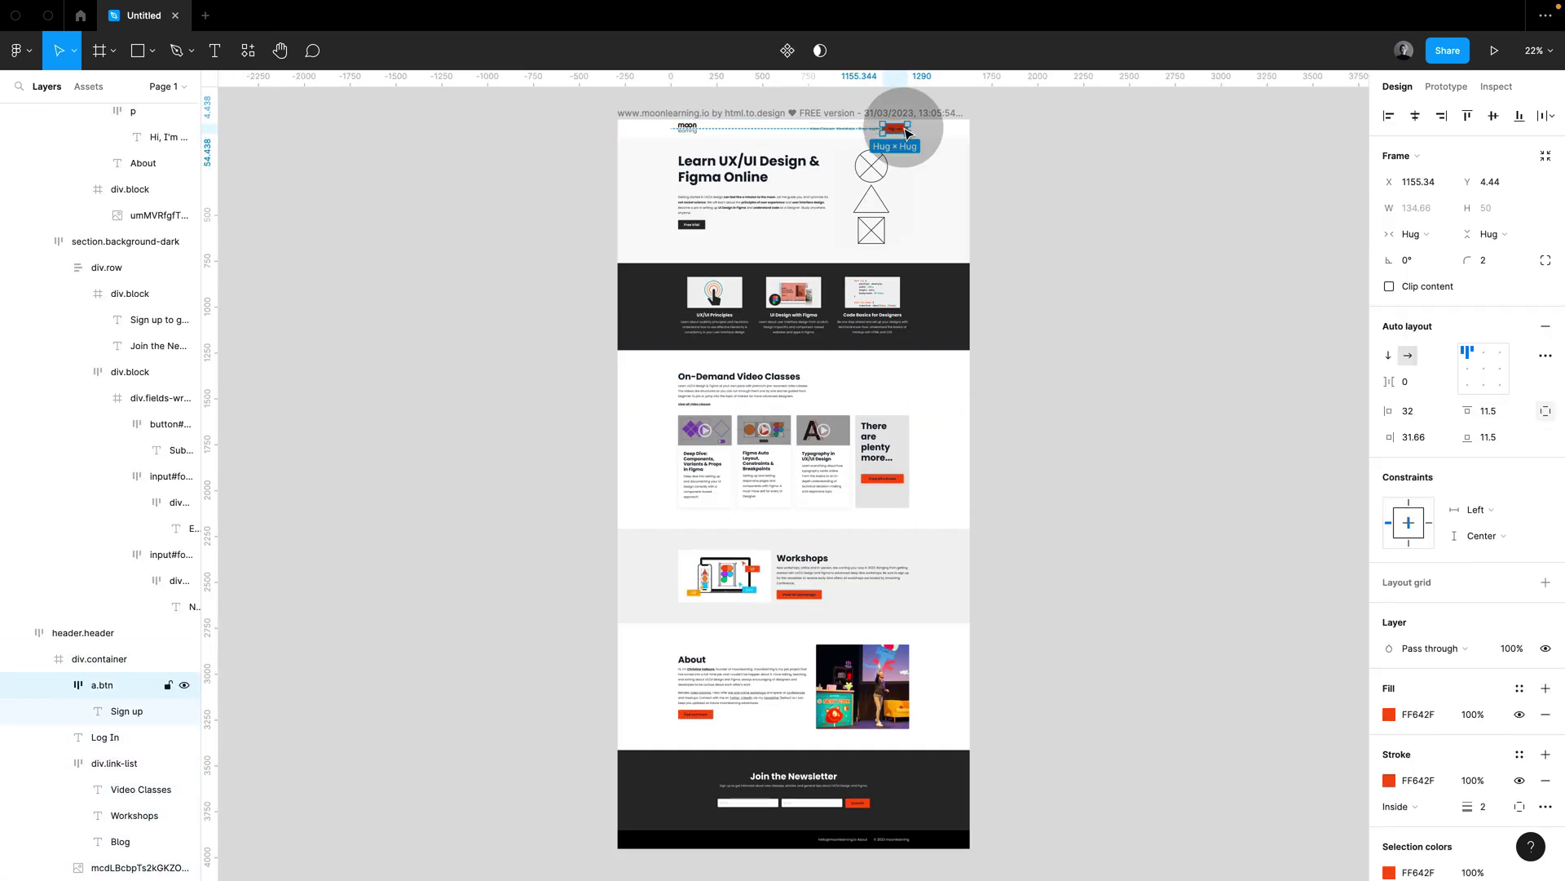
{"action": "left_click_drag", "start_coordinate": [908, 132], "coordinate": [1089, 196]}
{"action": "key", "text": "shift+2"}
{"action": "left_click", "coordinate": [482, 297]}
{"action": "left_click", "coordinate": [332, 302]}
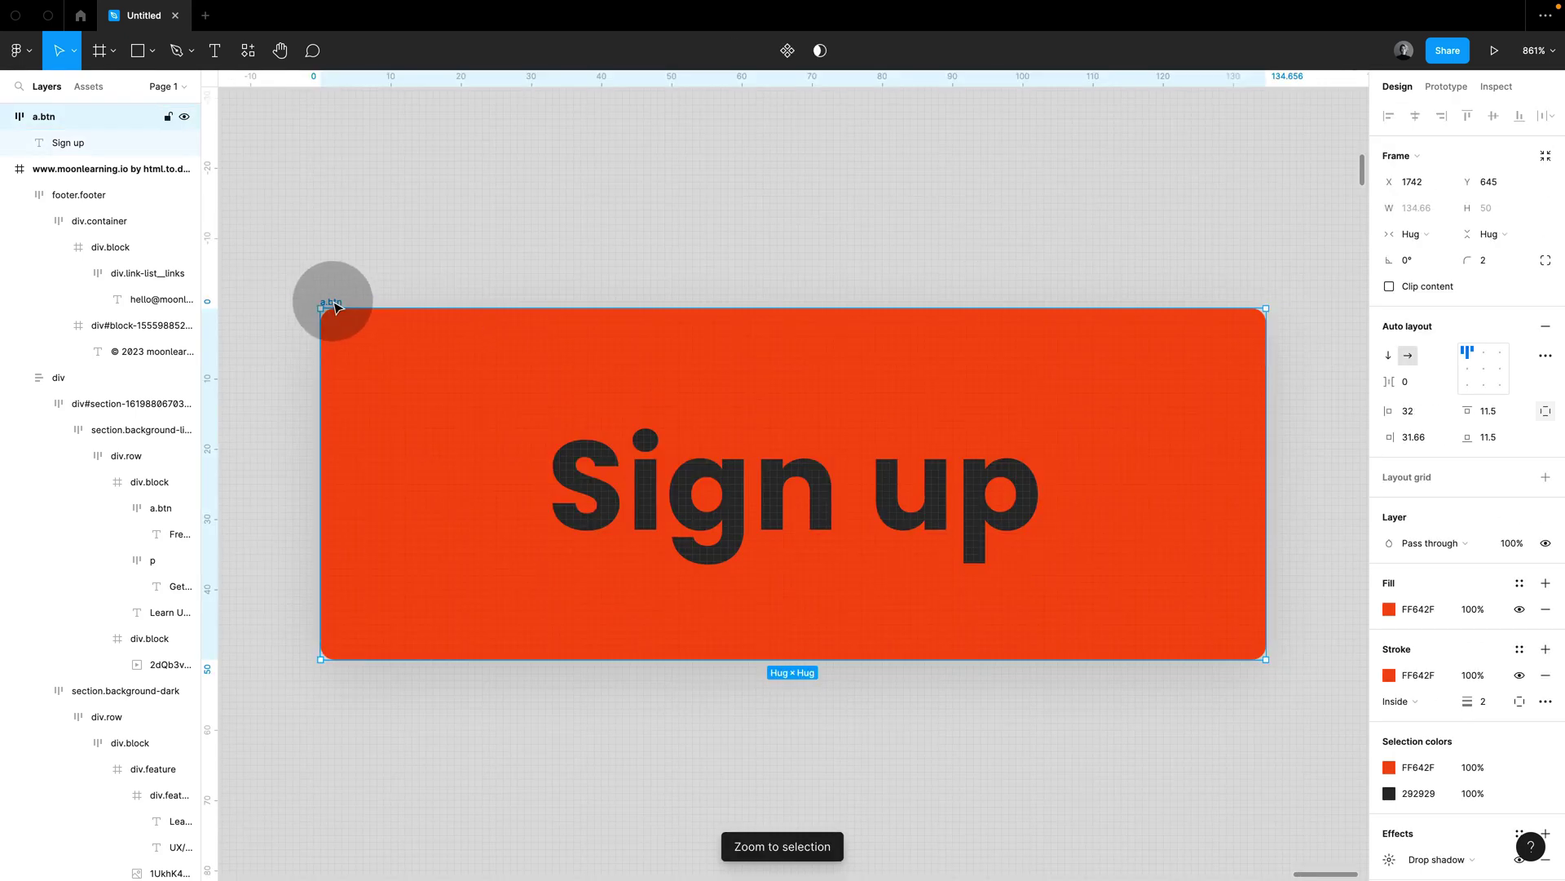
{"action": "left_click", "coordinate": [791, 54]}
- Change the button component's label text to 'Button'
{"action": "key", "text": "Return"}
{"action": "key", "text": "Return"}
{"action": "type", "text": "Button"}
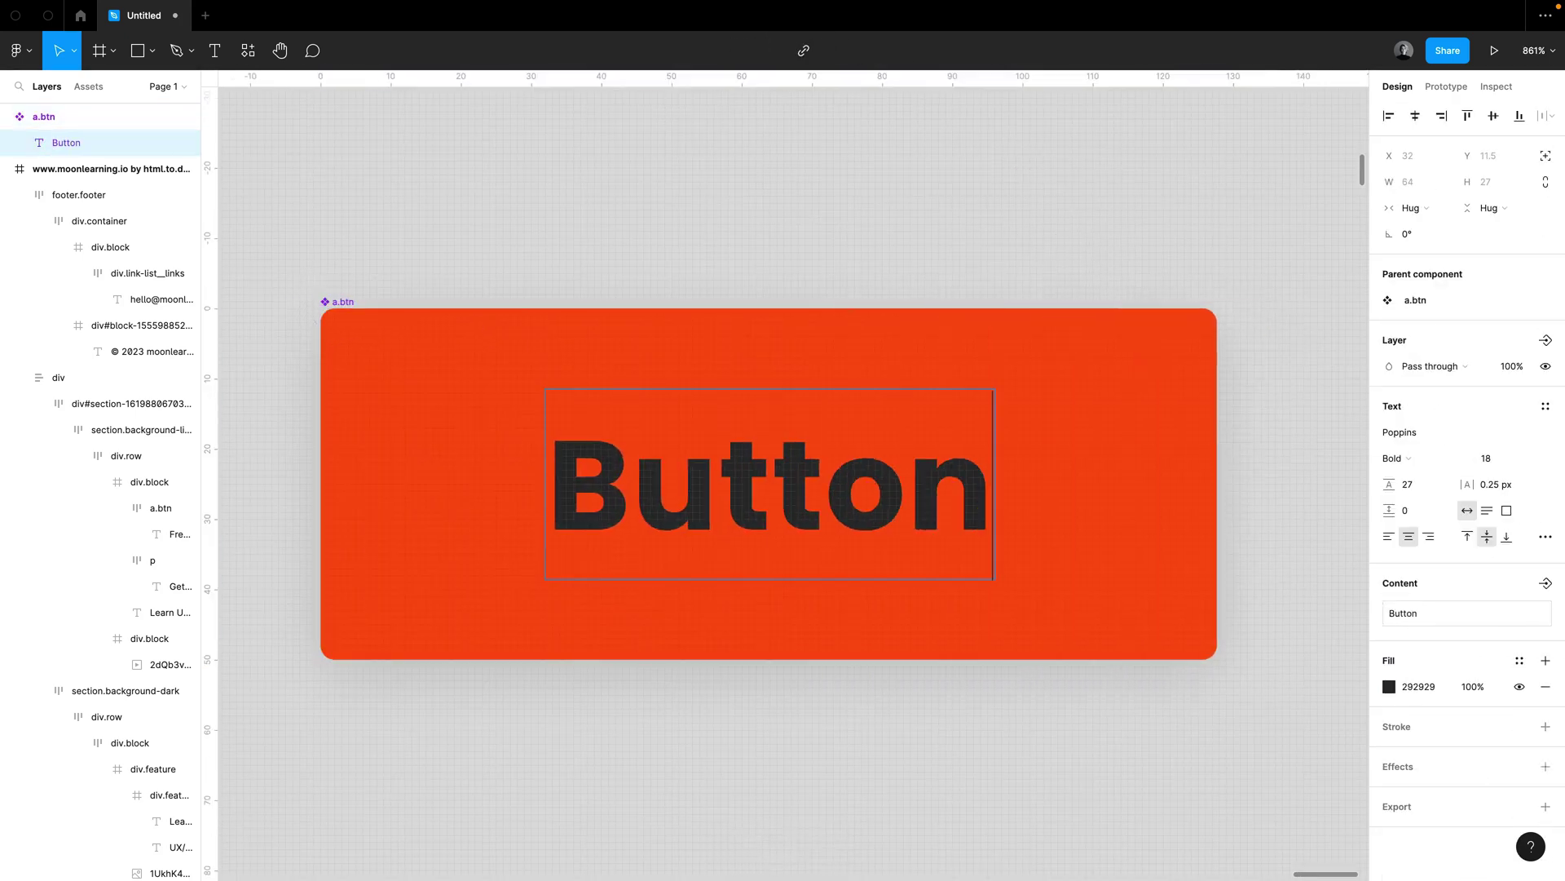
{"action": "left_click", "coordinate": [989, 484]}
{"action": "key", "text": "Escape"}
{"action": "key", "text": "Escape"}
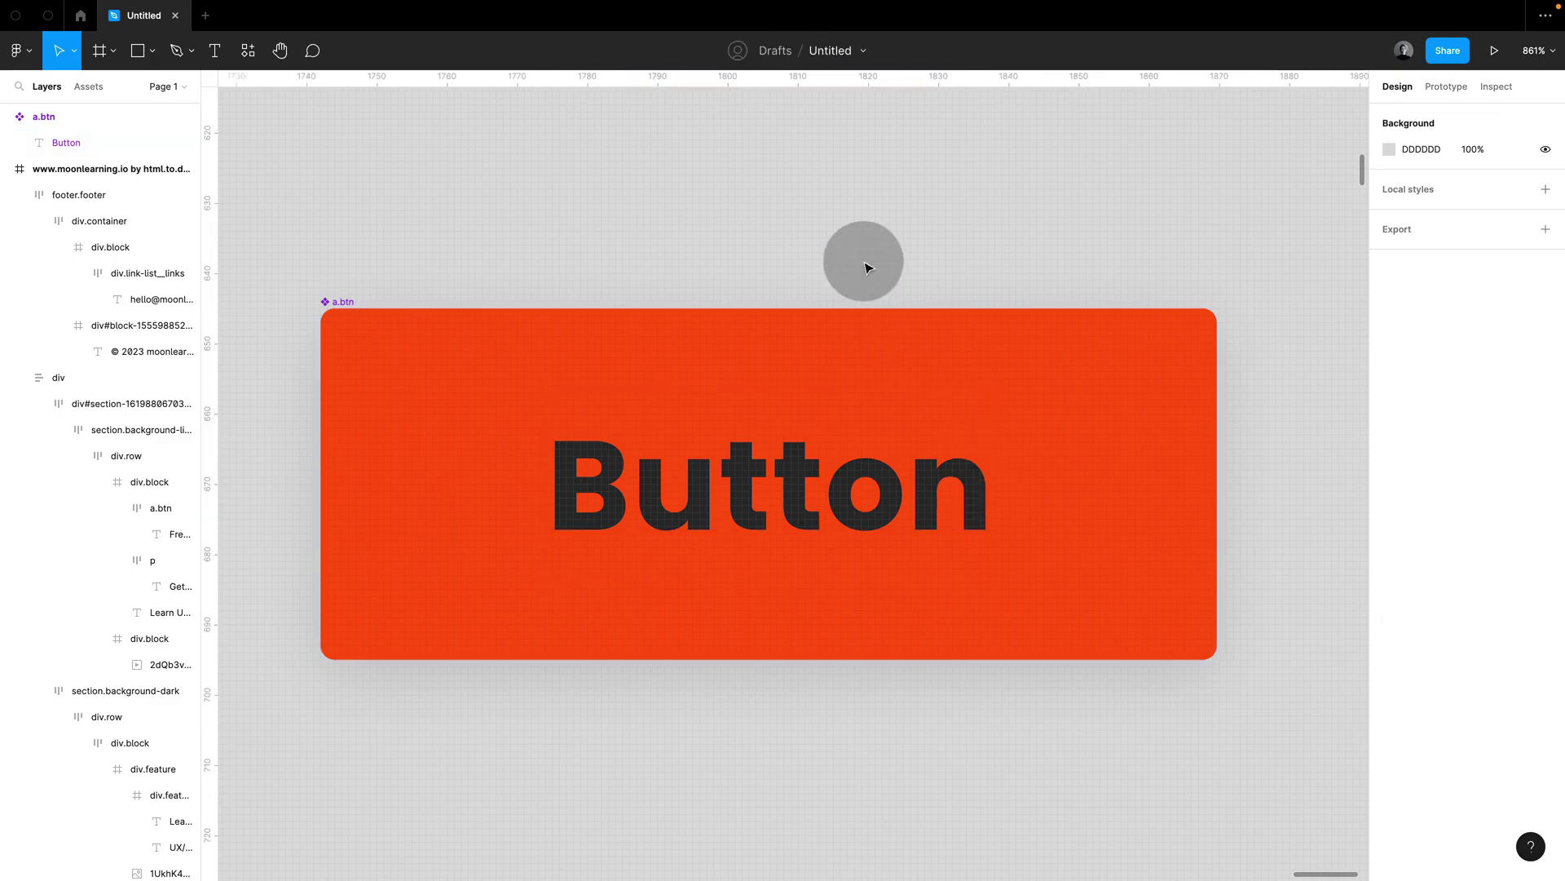